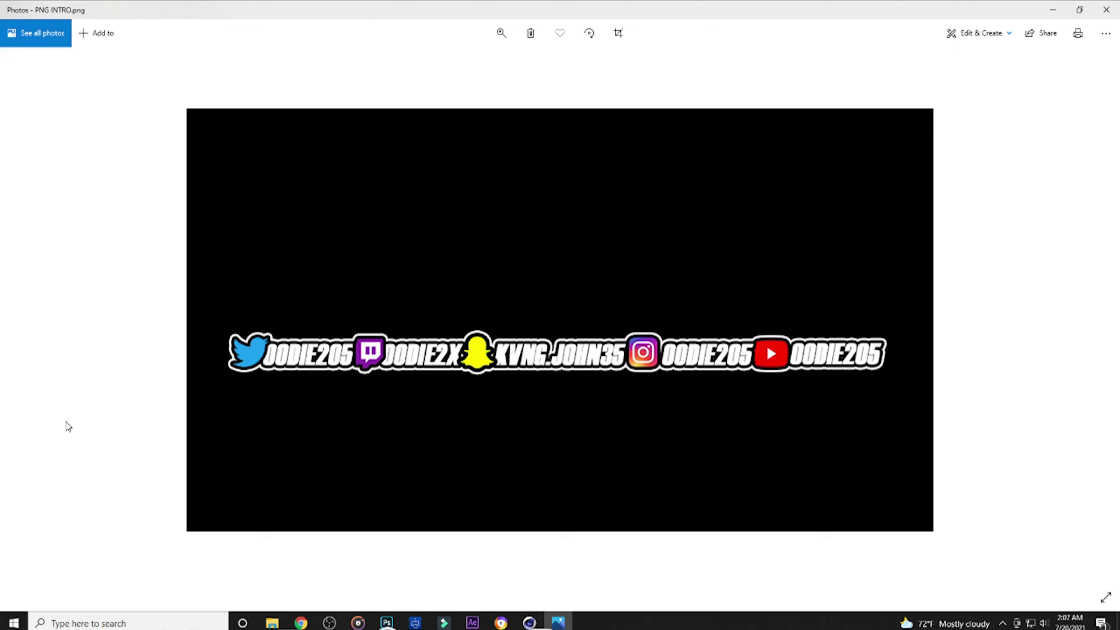
- Create a new Photoshop document of 1280 × 720 pixels at 72 pixels/inch in RGB Color with a transparent background
click(329, 623)
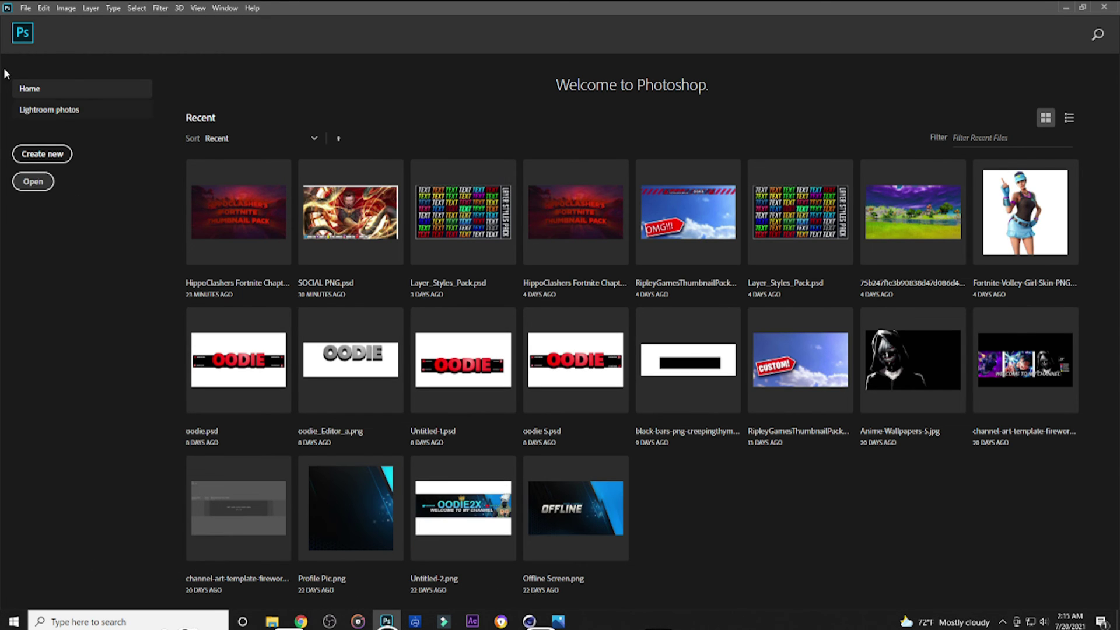
click(25, 8)
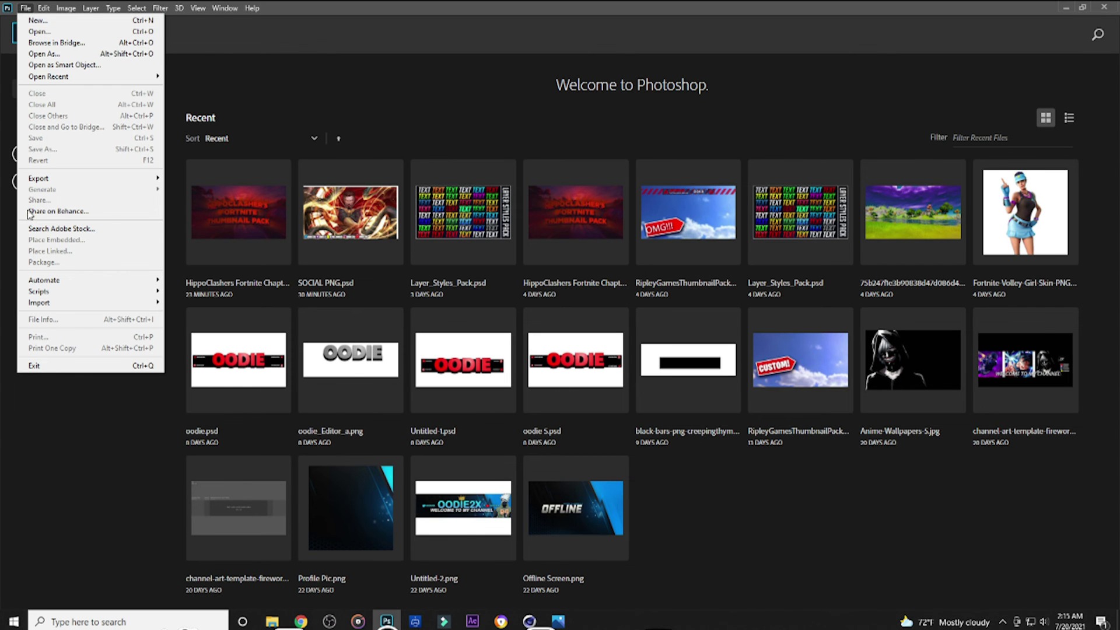
click(38, 22)
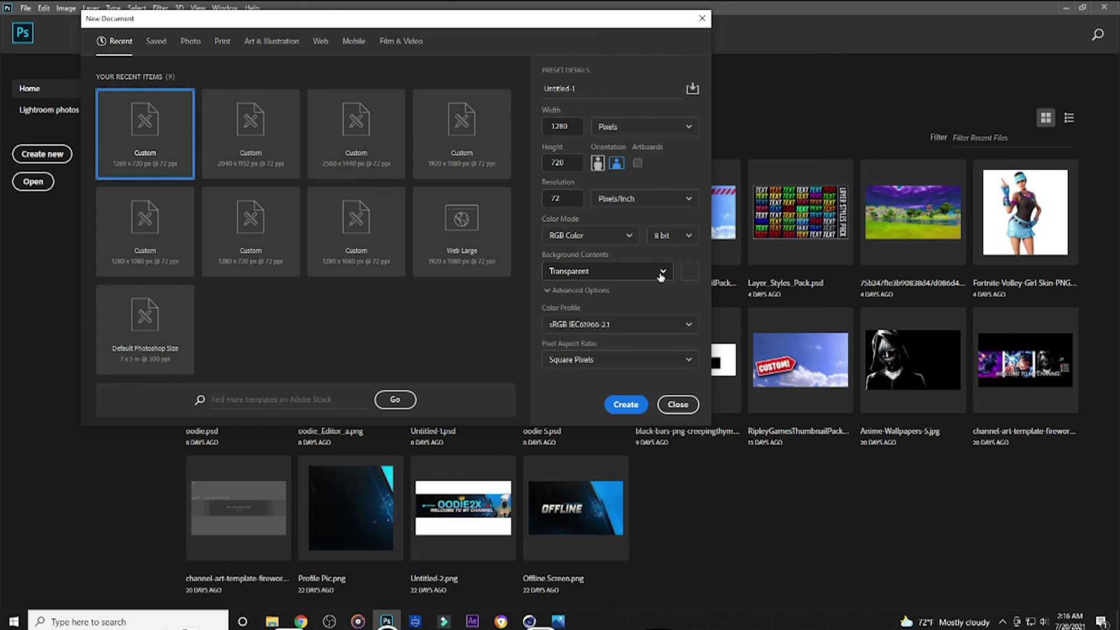
click(626, 404)
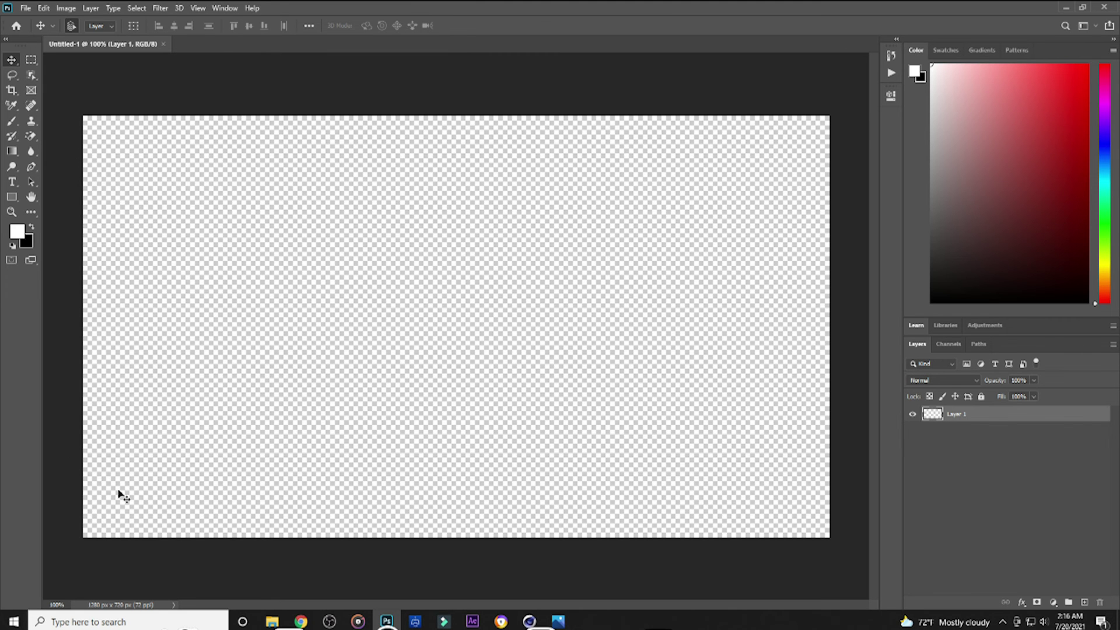
- Add a white Impact text line on the canvas reading OODIE205 in capital letters
click(12, 182)
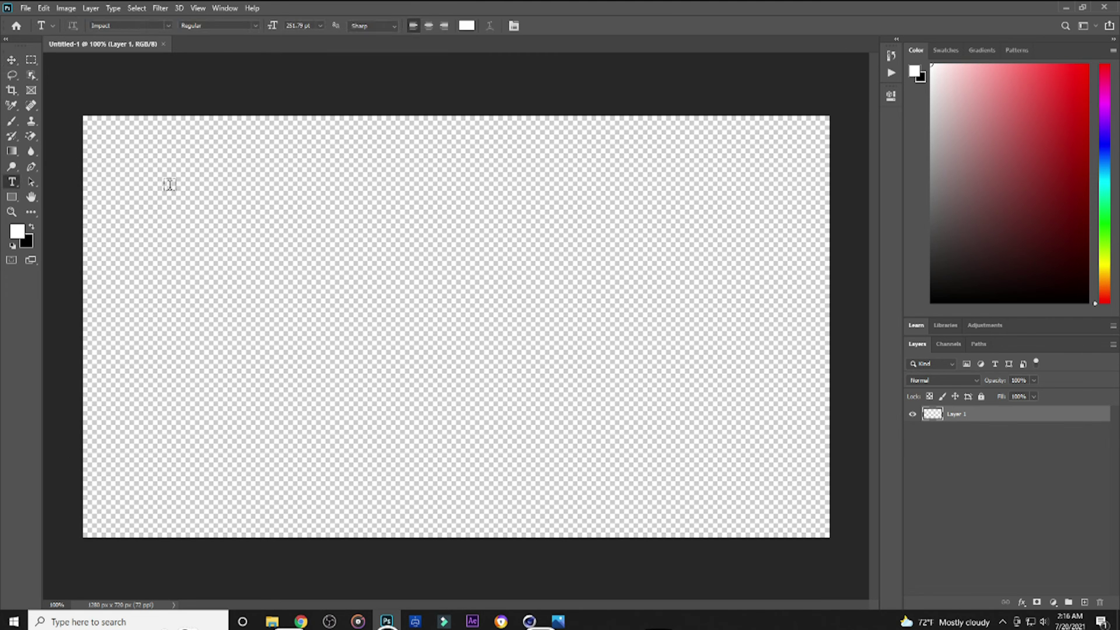
click(356, 307)
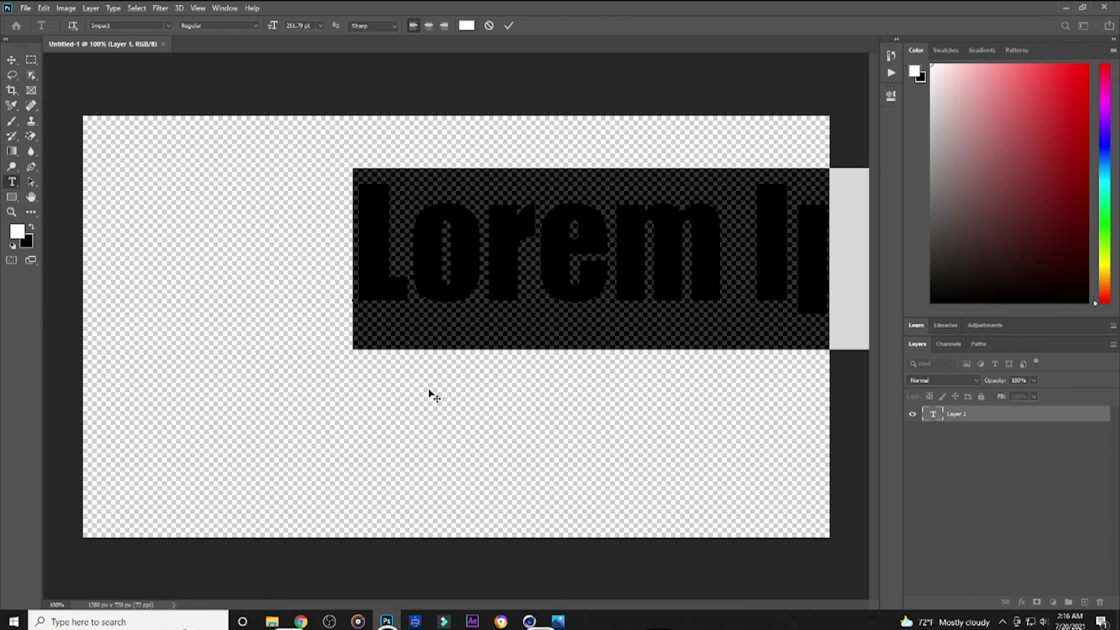
key(BackSpace)
text(oodie)
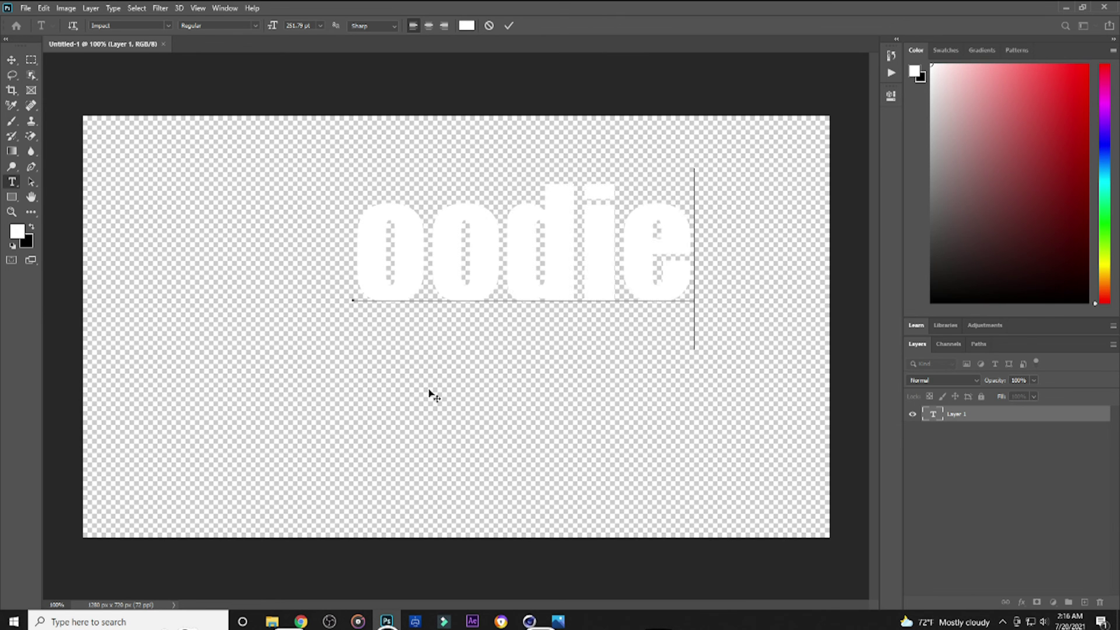
text(20)
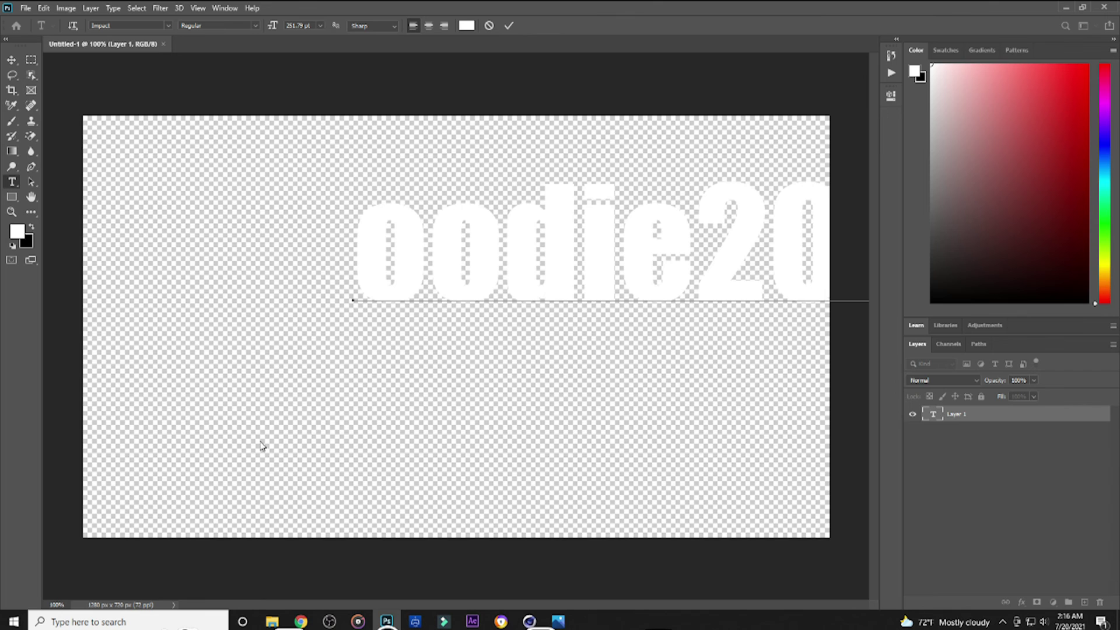
key(Left)
key(Left)
key(Left)
key(Left)
key(Left)
key(Left)
key(Left)
key(ctrl+a)
text(OODIE20)
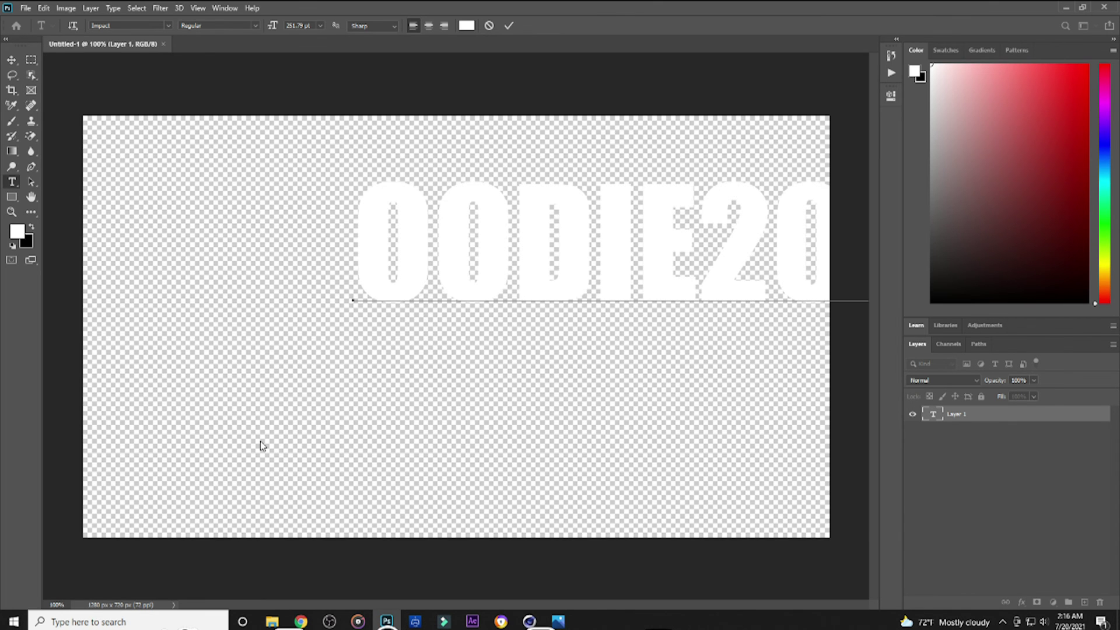
click(20, 57)
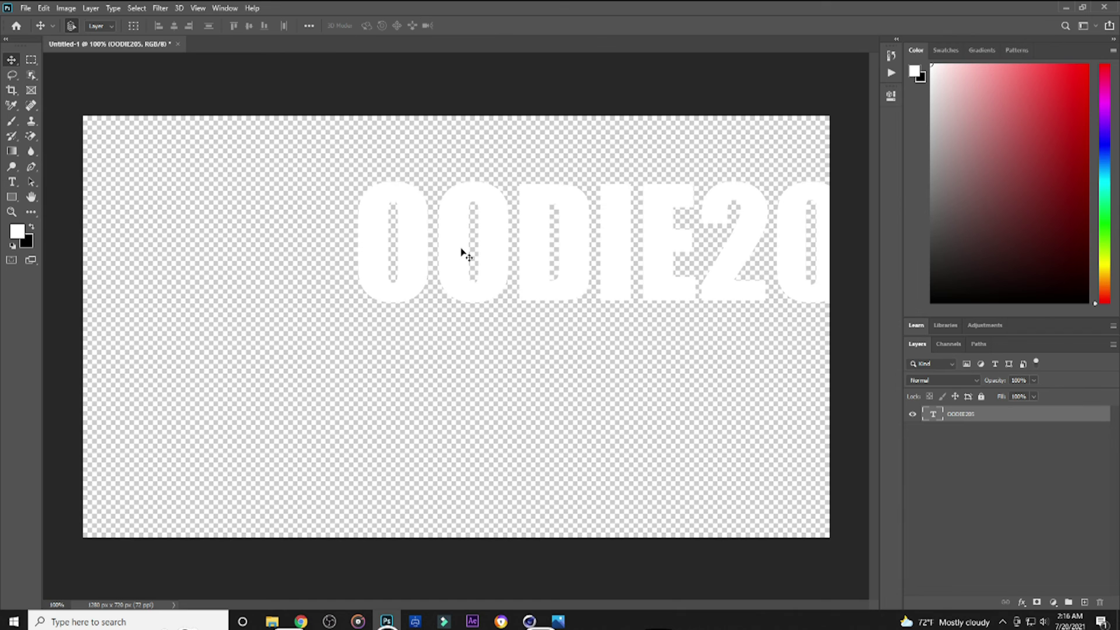
- Scale the OODIE205 text down to about 12.8% with Free Transform and place it near the canvas's lower edge, right of centre
drag(462, 251, 182, 461)
click(43, 8)
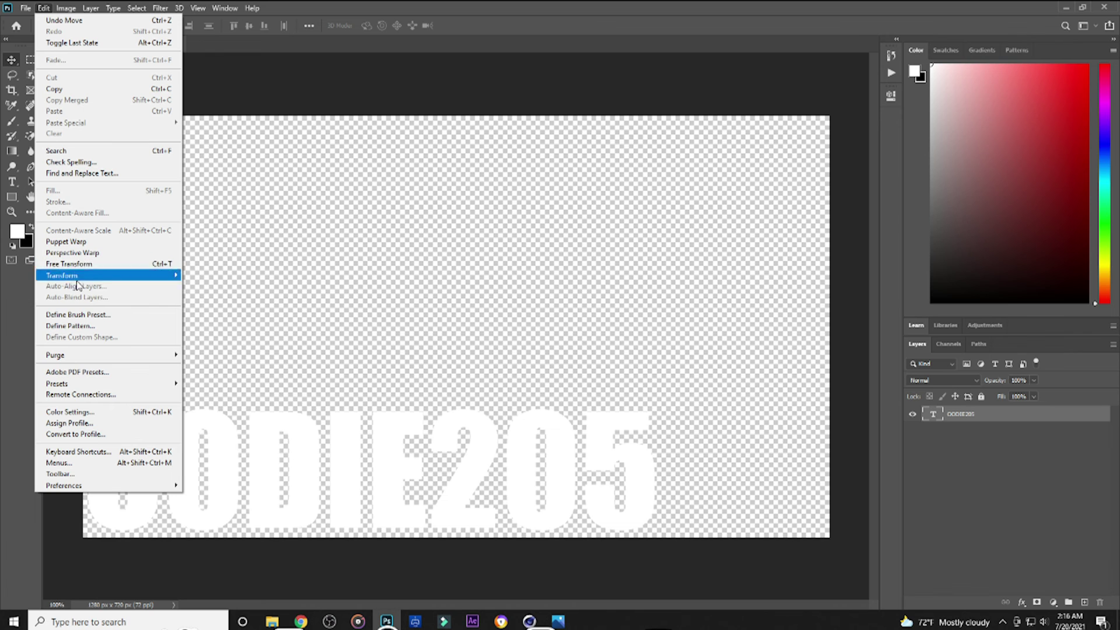
click(75, 263)
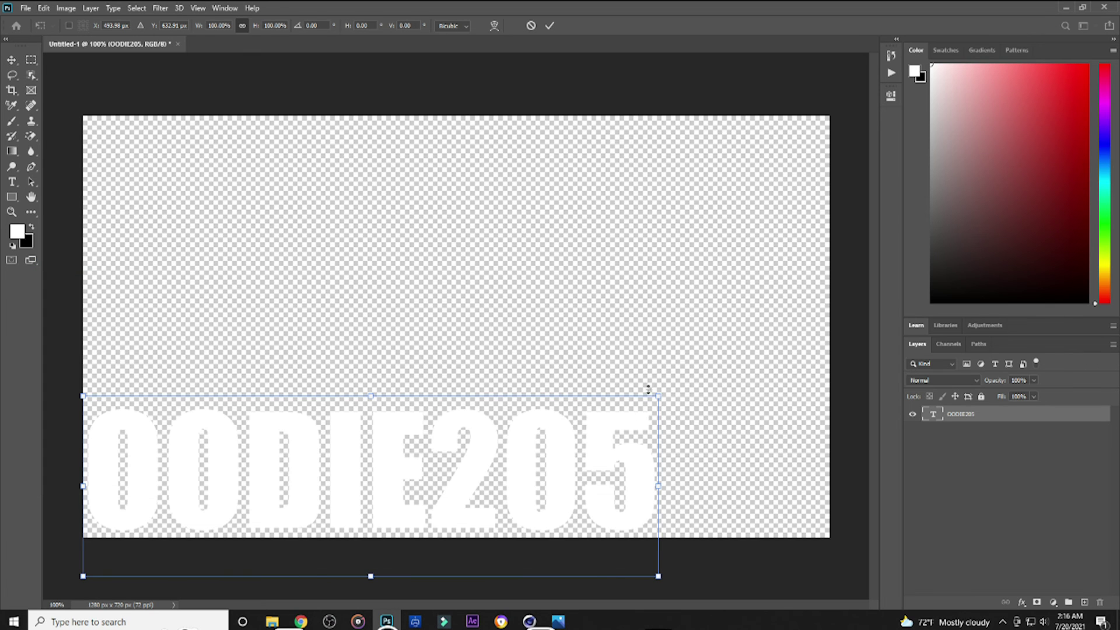
drag(658, 397, 203, 491)
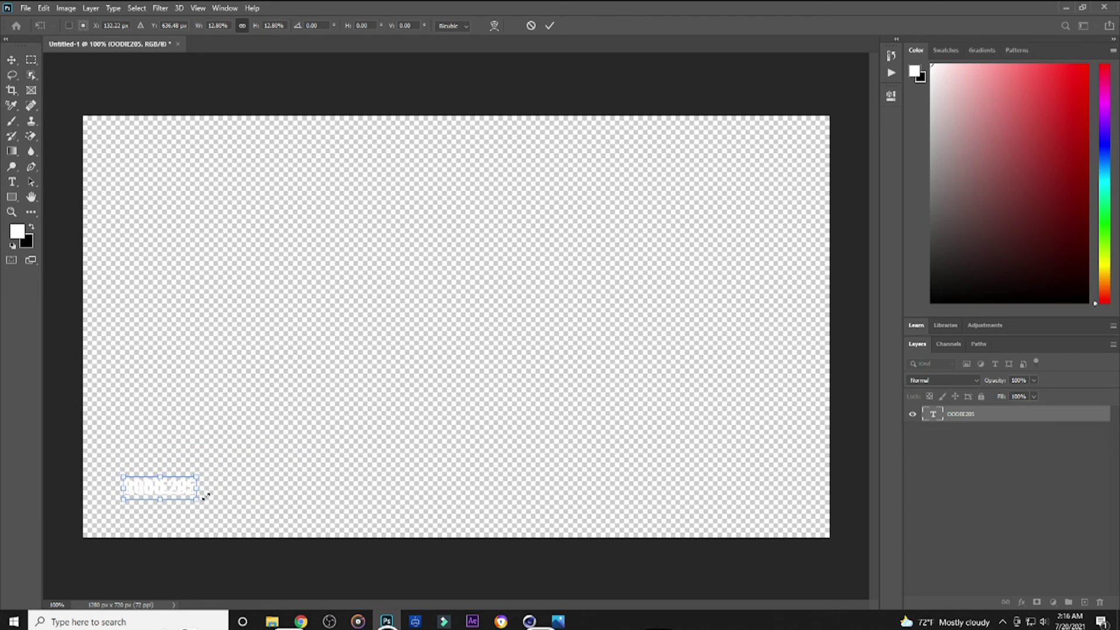
click(11, 59)
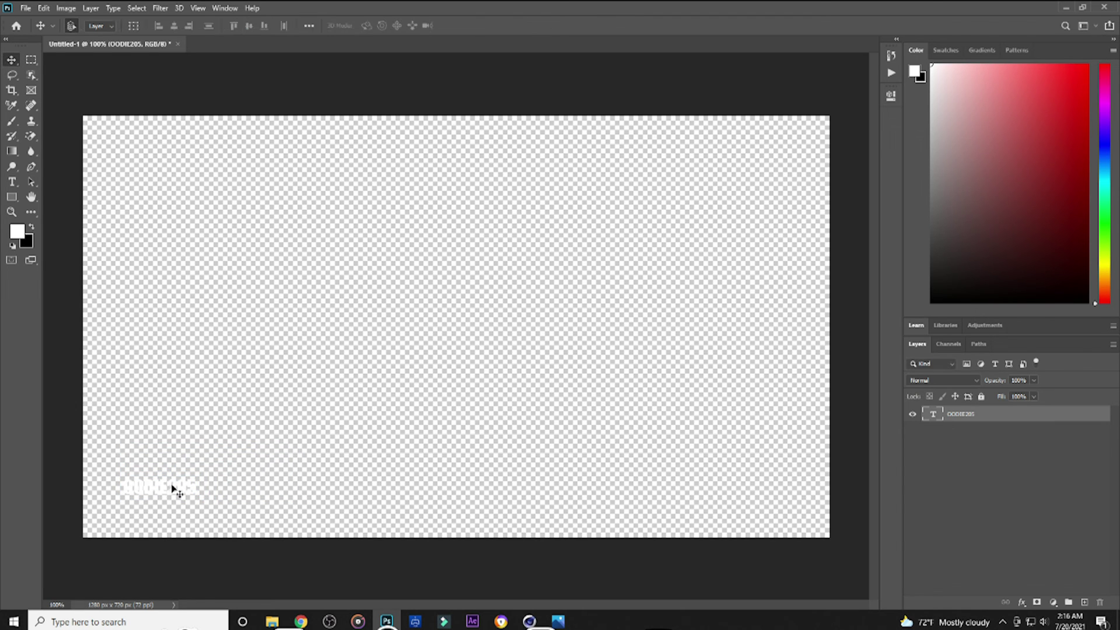
drag(175, 490, 590, 503)
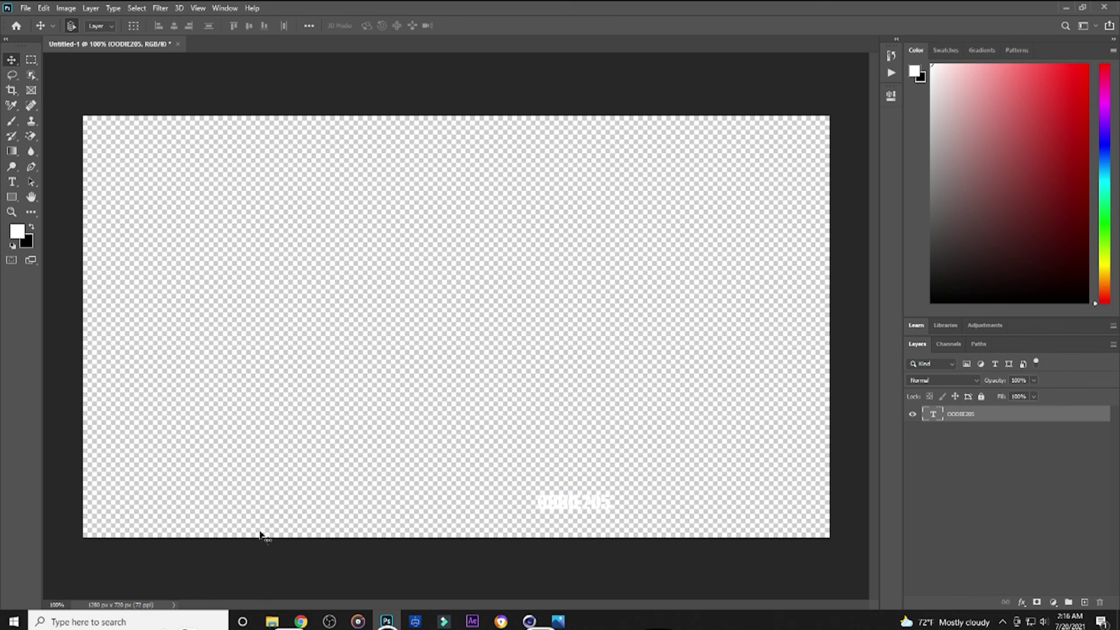
- Switch to Chrome and close the two Yahoo search tabs, keeping the Google page
click(272, 622)
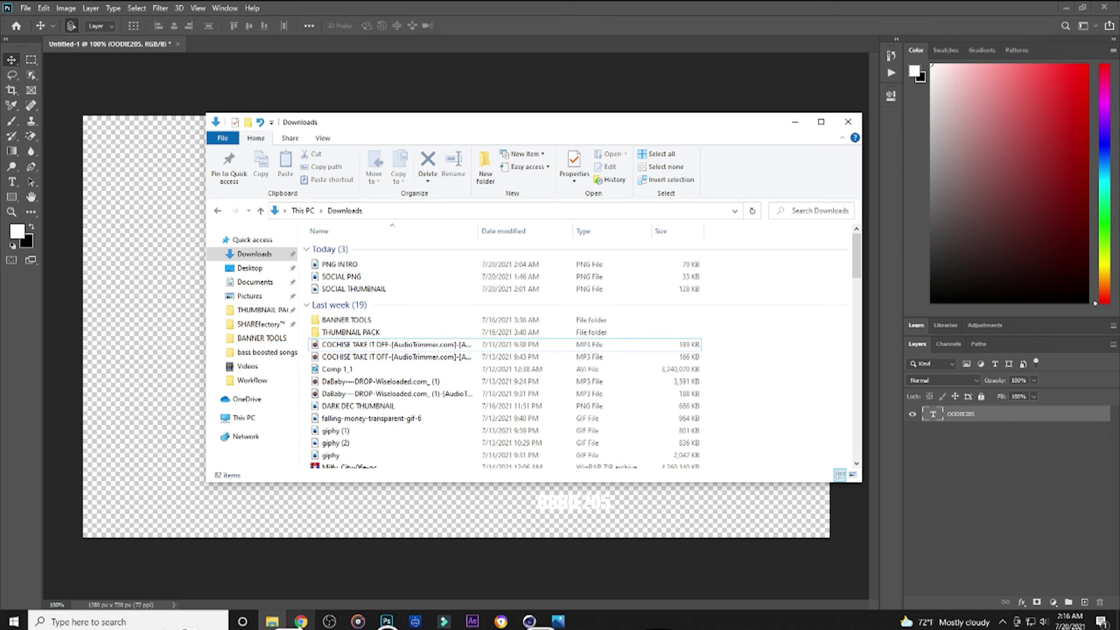
click(794, 122)
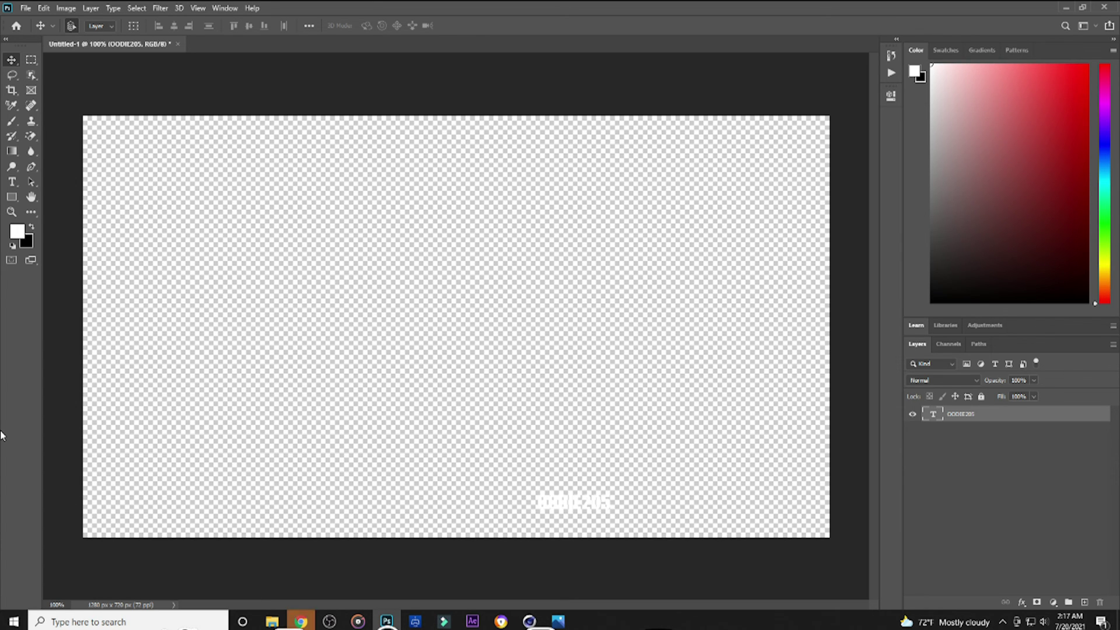
click(301, 621)
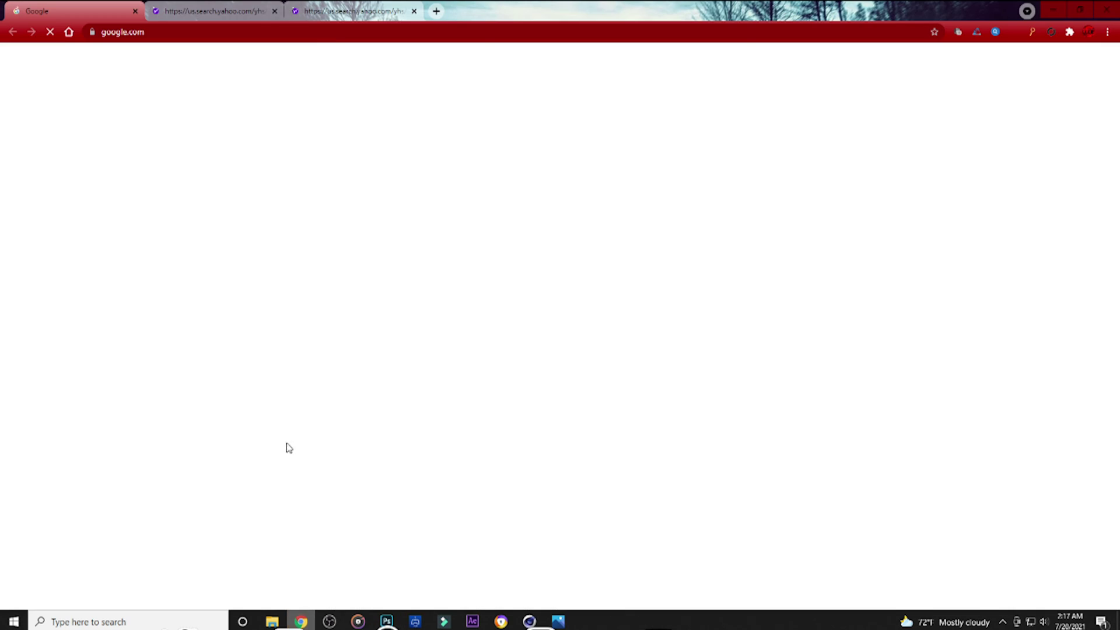
click(215, 8)
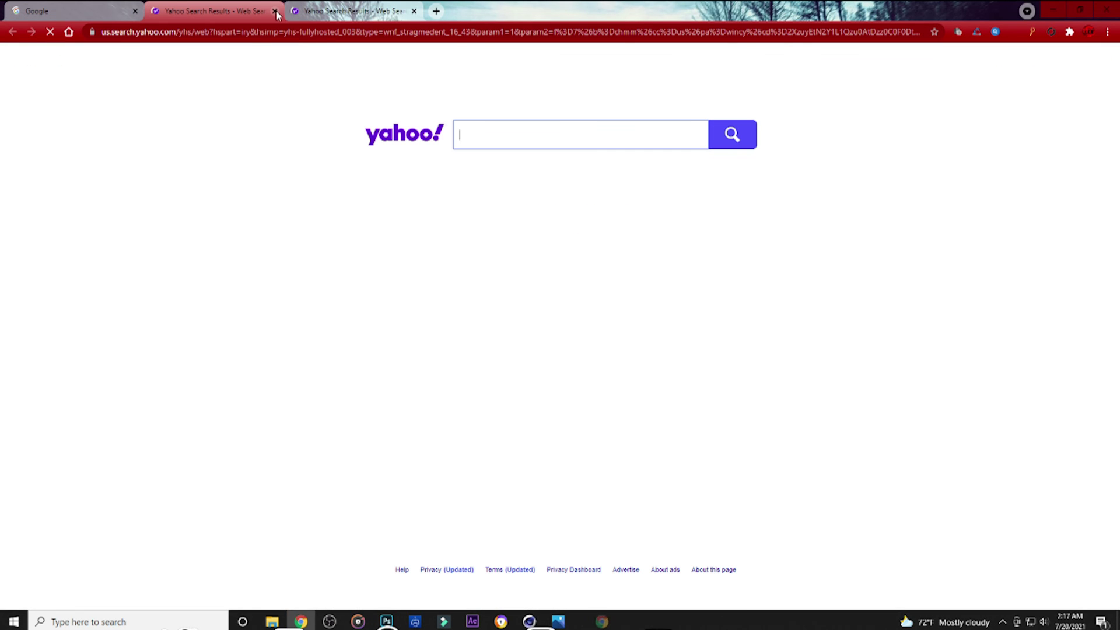
click(275, 11)
click(275, 11)
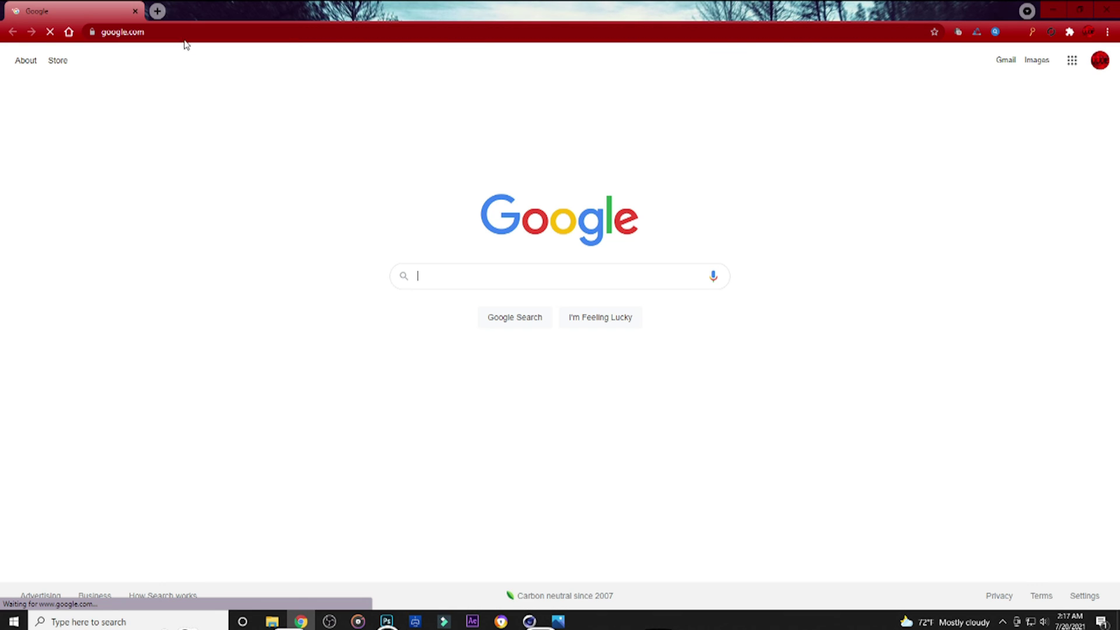
- Search the web for TWITTER PNG and show only the image results
click(186, 38)
key(BackSpace)
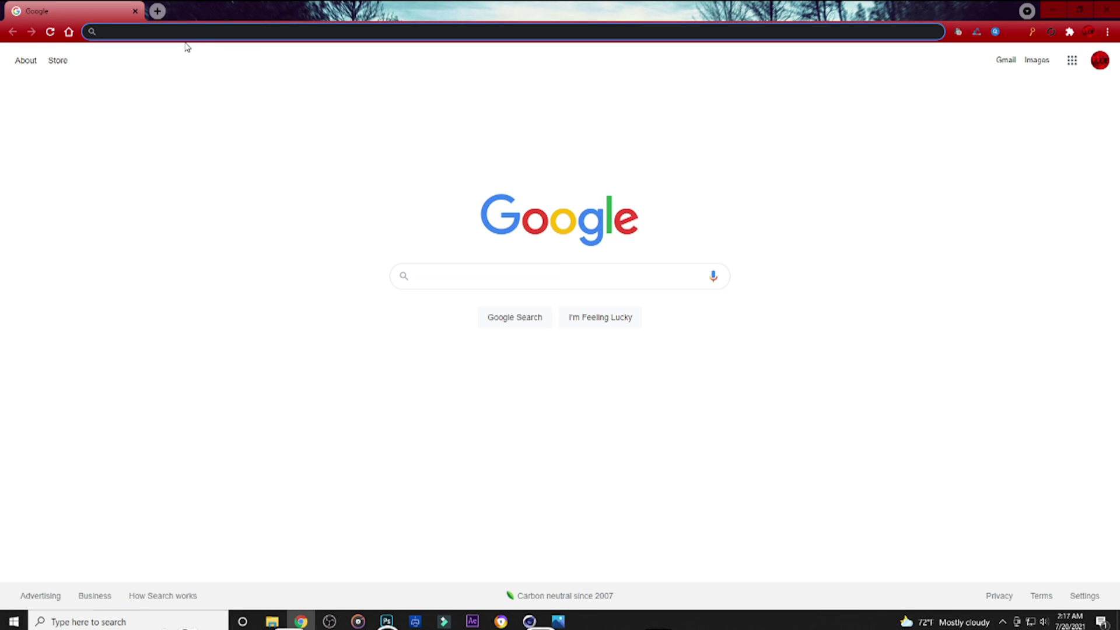
text(TWI)
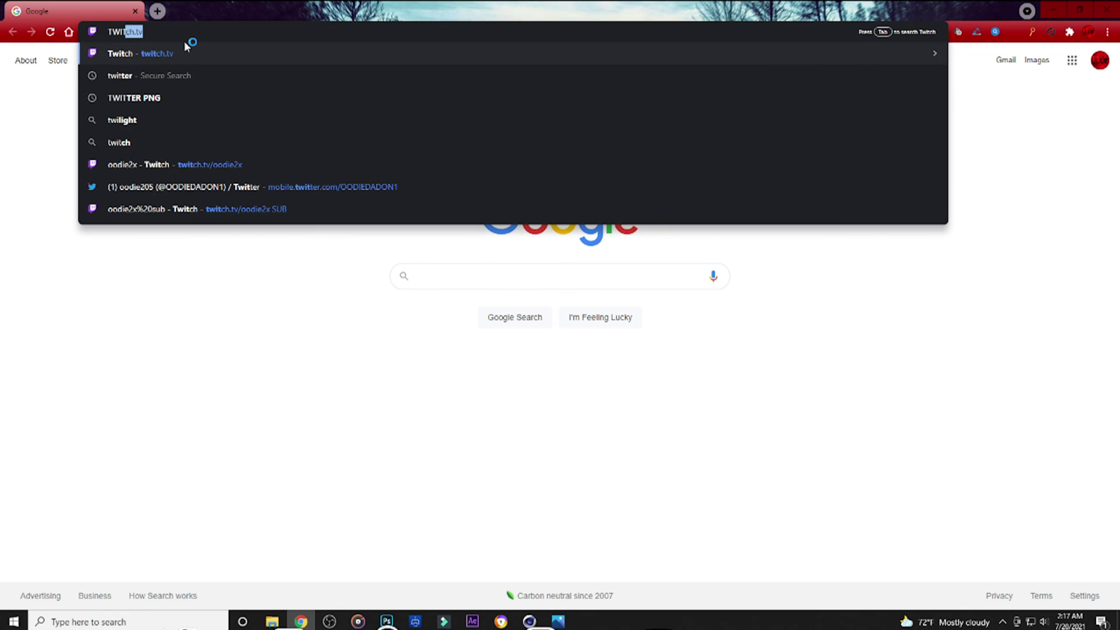
text(TTER PN)
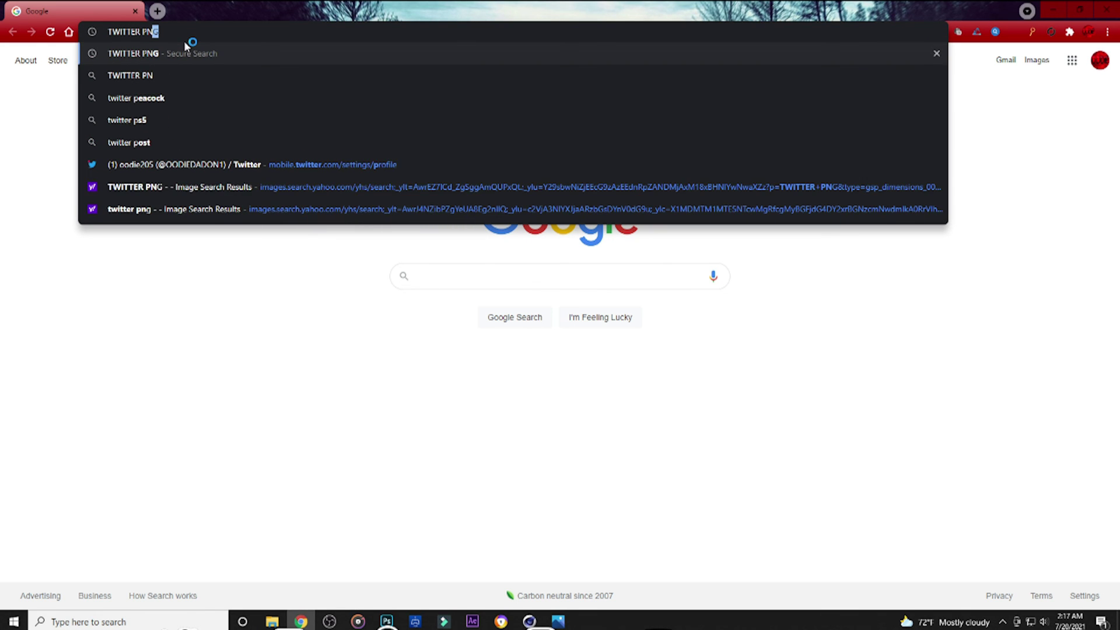
key(Return)
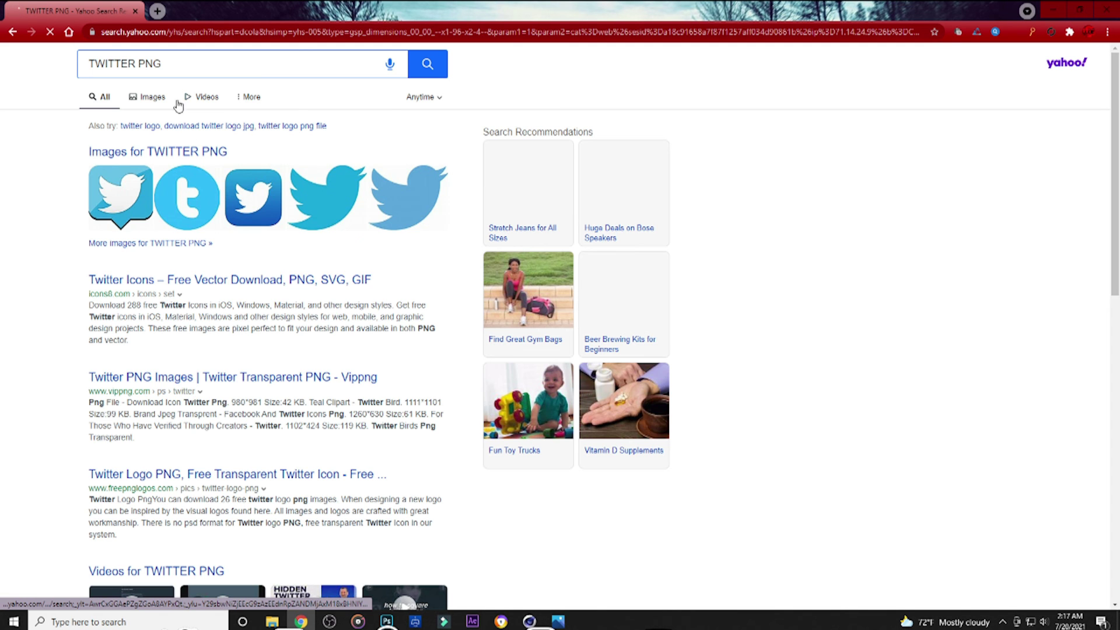
click(150, 98)
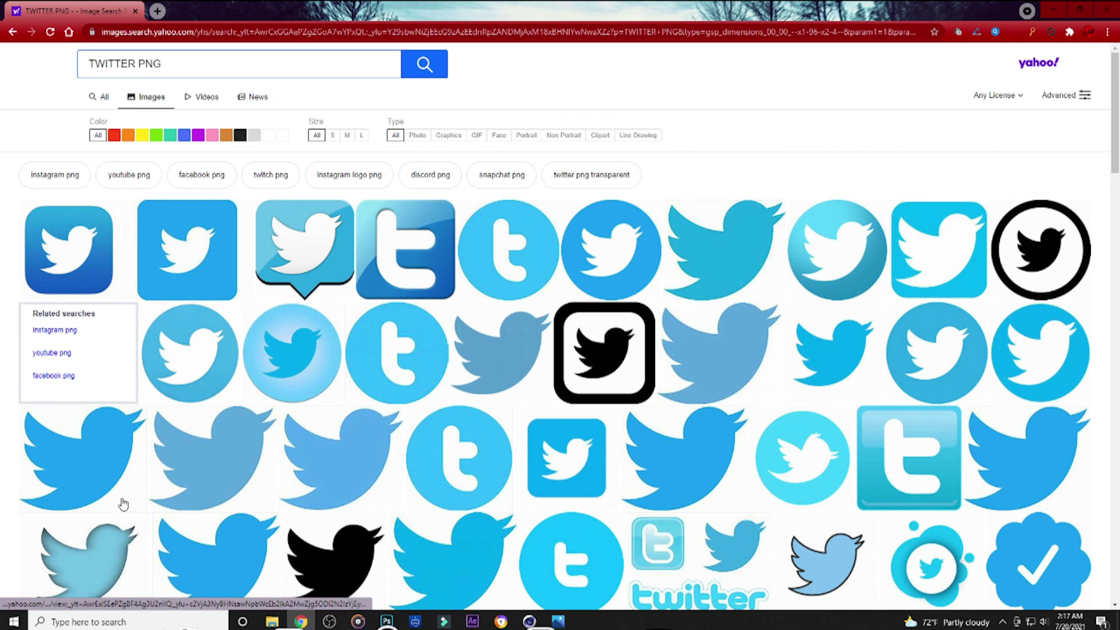
- Preview the plain blue Twitter bird image from fr.wikipedia.org
click(683, 475)
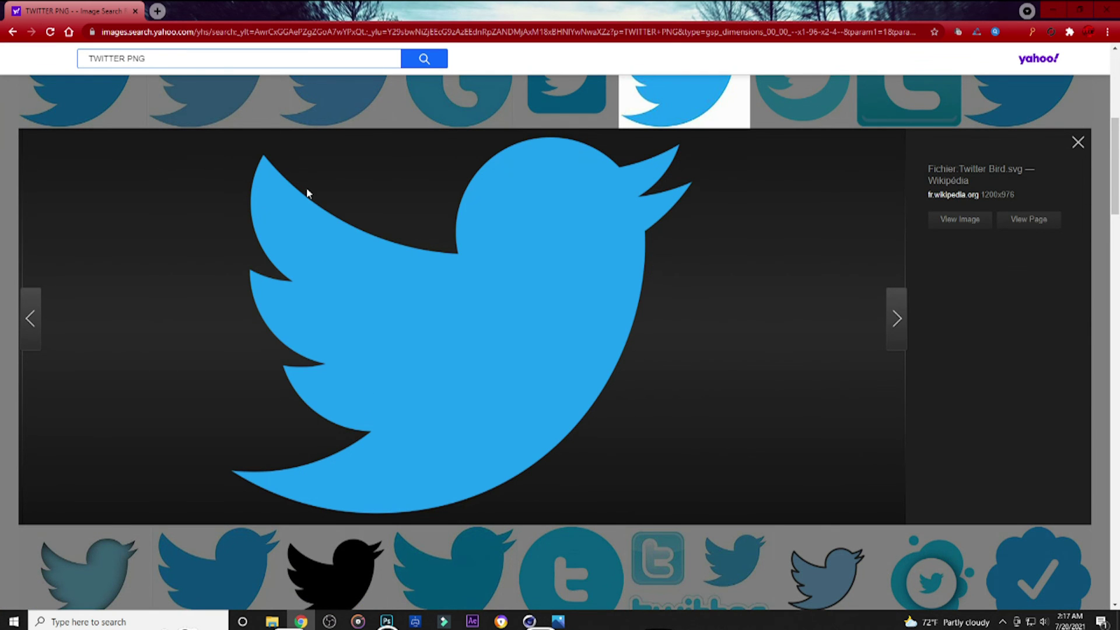
scroll(318, 458, up, 2)
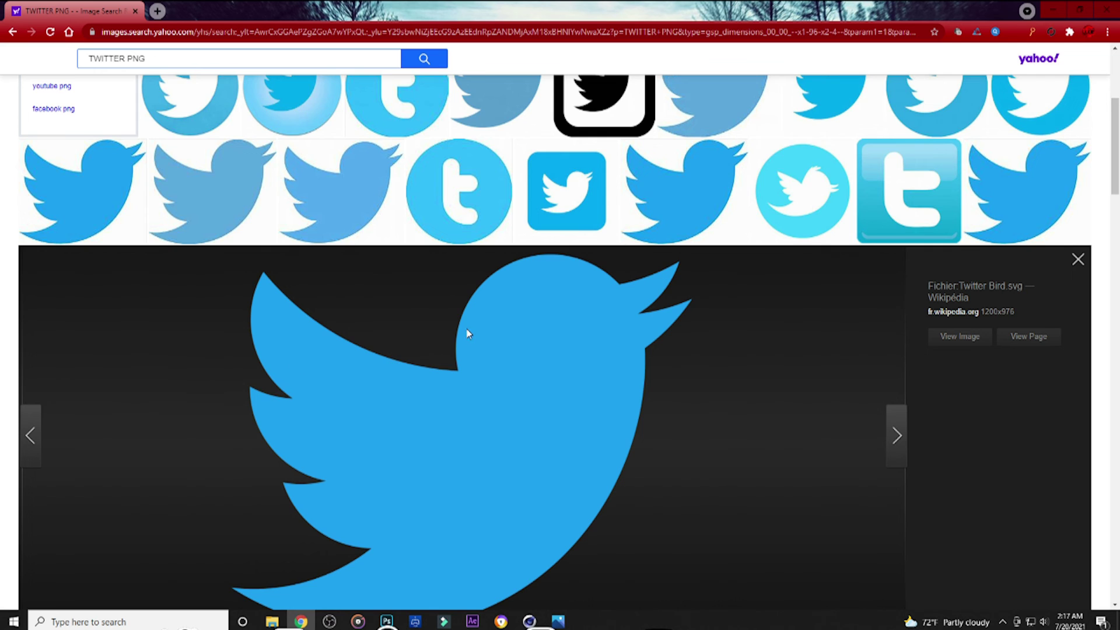
scroll(420, 344, down, 2)
scroll(261, 289, up, 3)
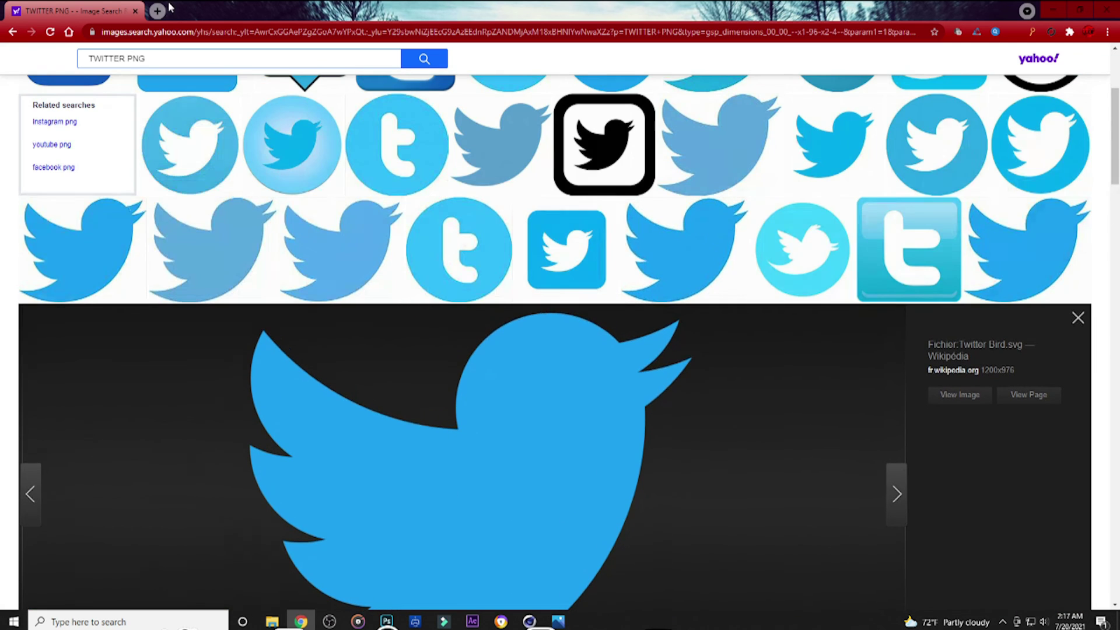
- Replace the Twitter query with an image search for instagram
click(315, 58)
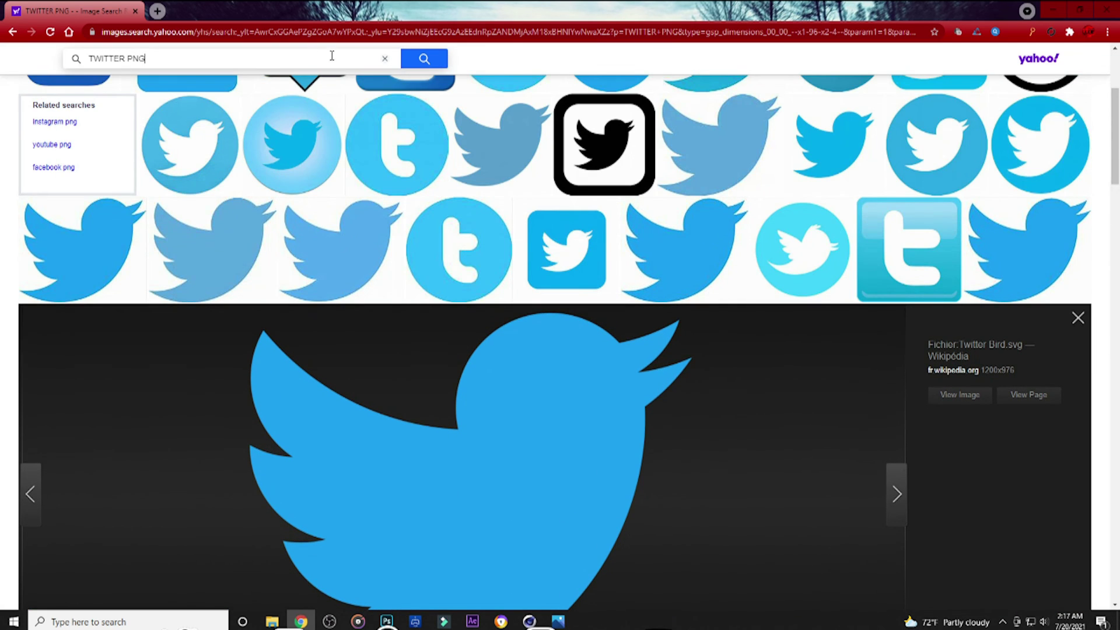
click(384, 59)
text(inst)
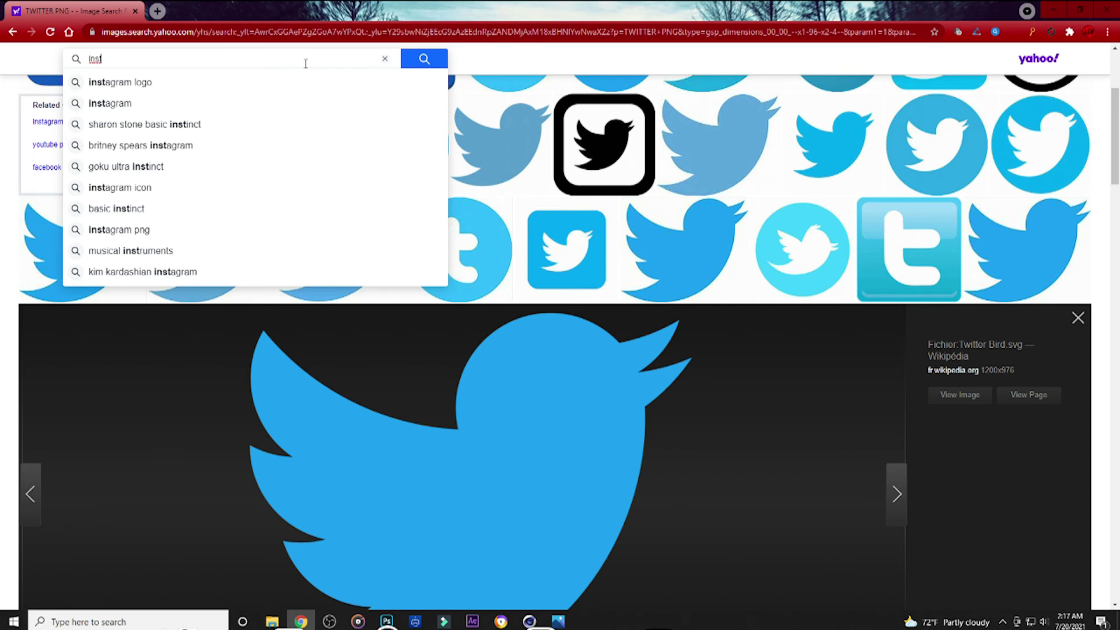
text(agram)
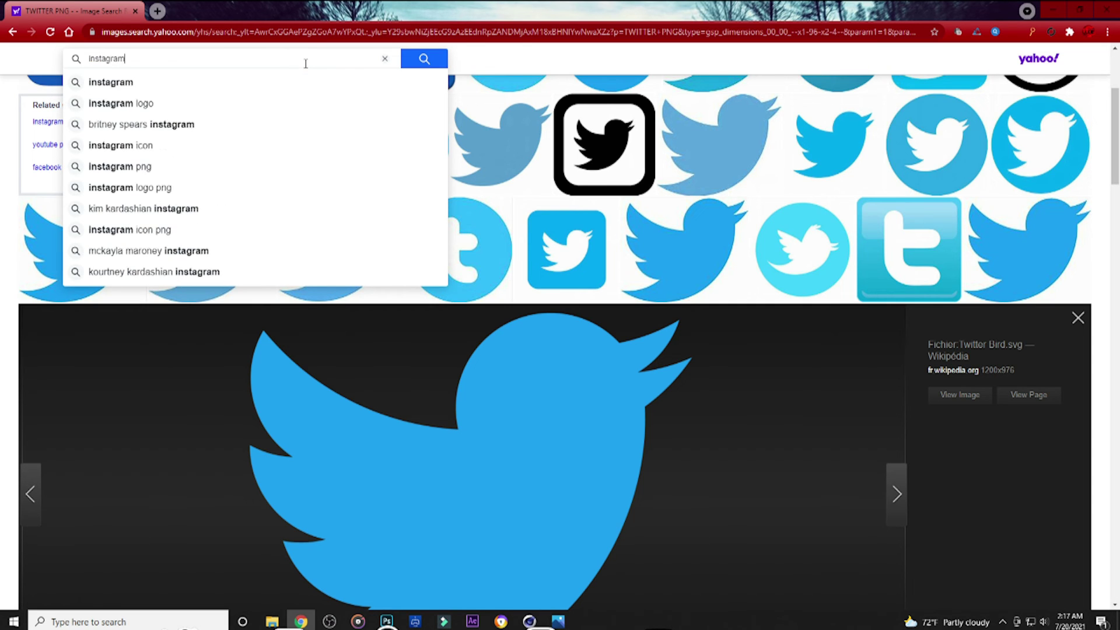
key(Return)
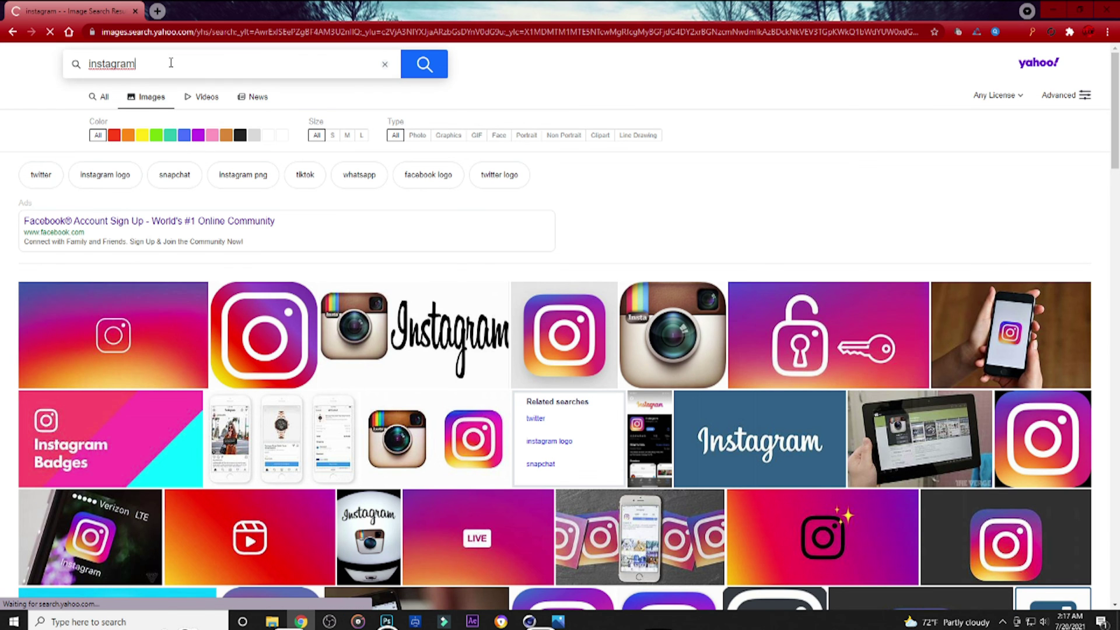
- Refine the image search to instagram png and preview the gradient Instagram logo from logo-logos.com
click(170, 62)
text(png)
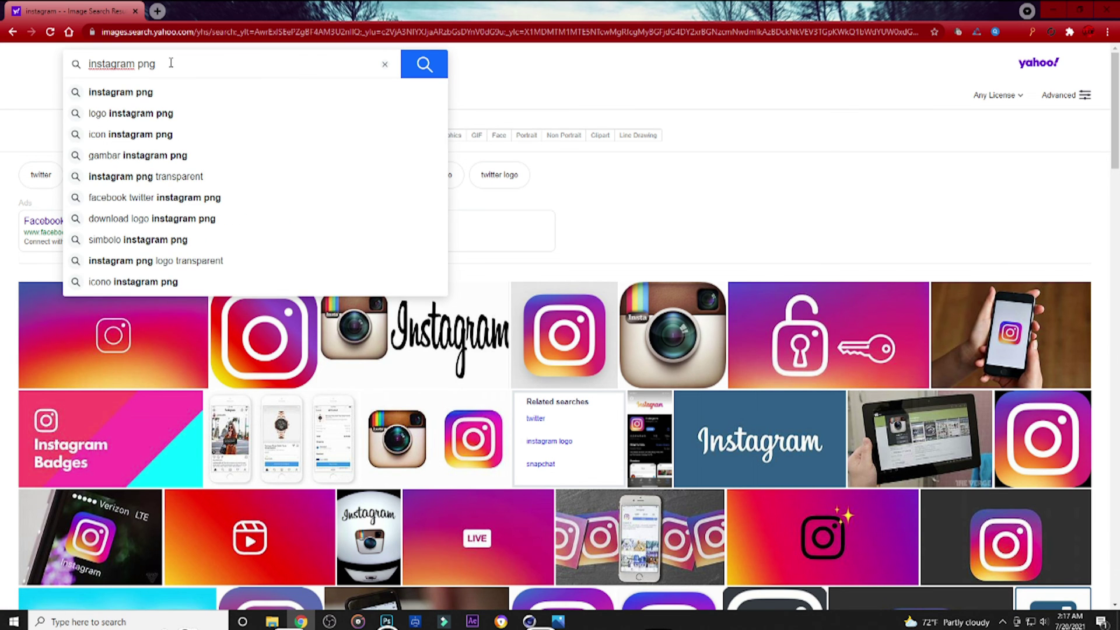
key(Return)
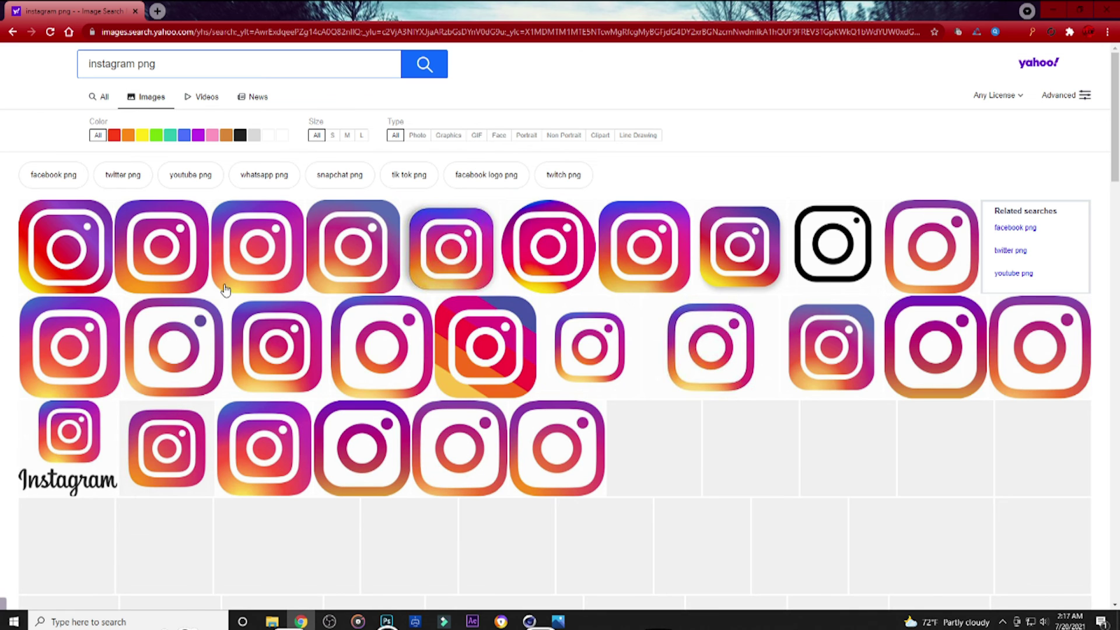
click(159, 263)
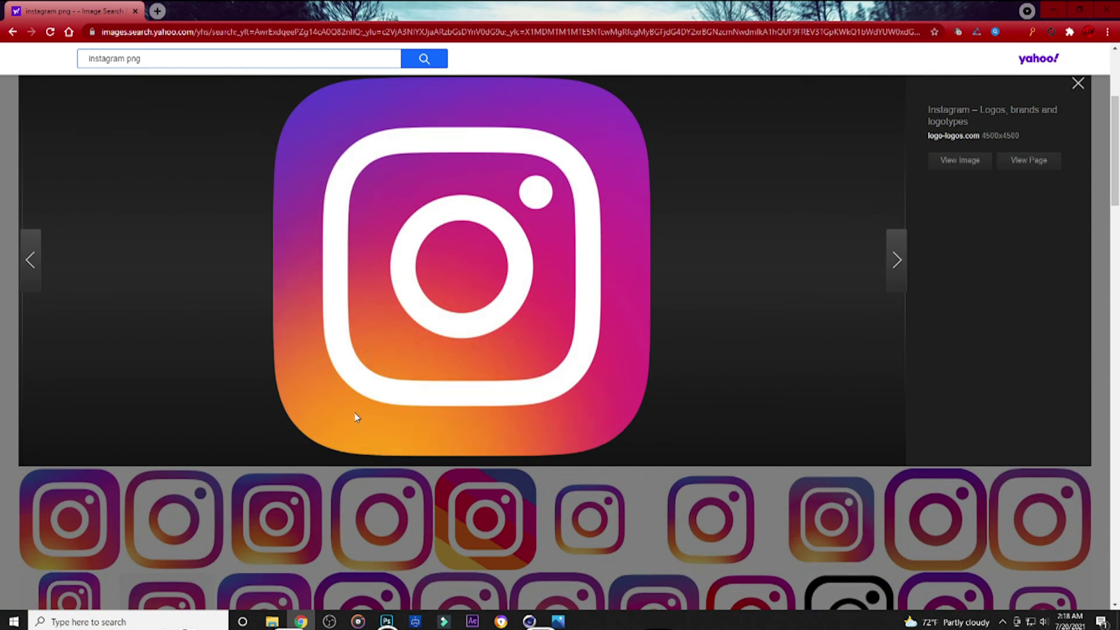
- Compare the previews of the Instagram logo images from clipart.info and logo-logos.com
scroll(338, 365, up, 1)
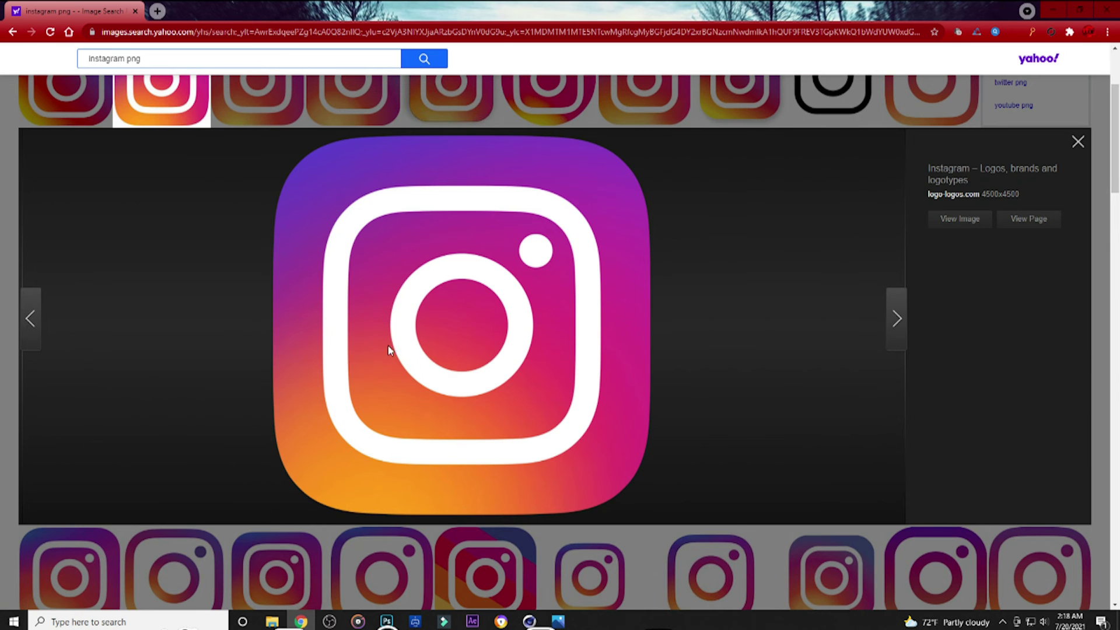
scroll(390, 350, up, 2)
click(84, 212)
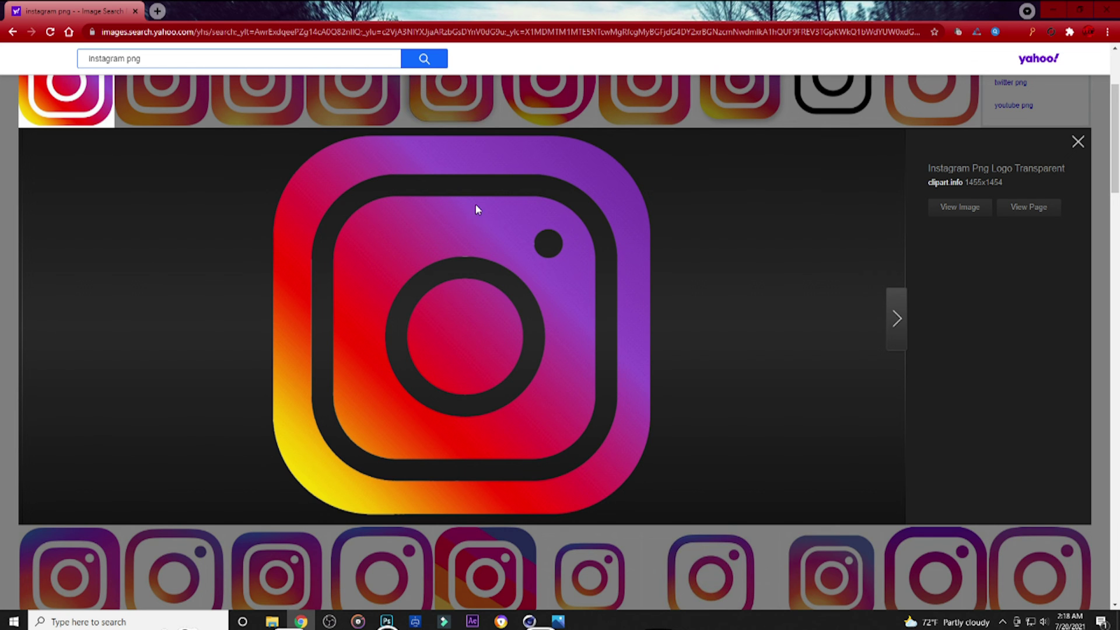
scroll(353, 318, up, 3)
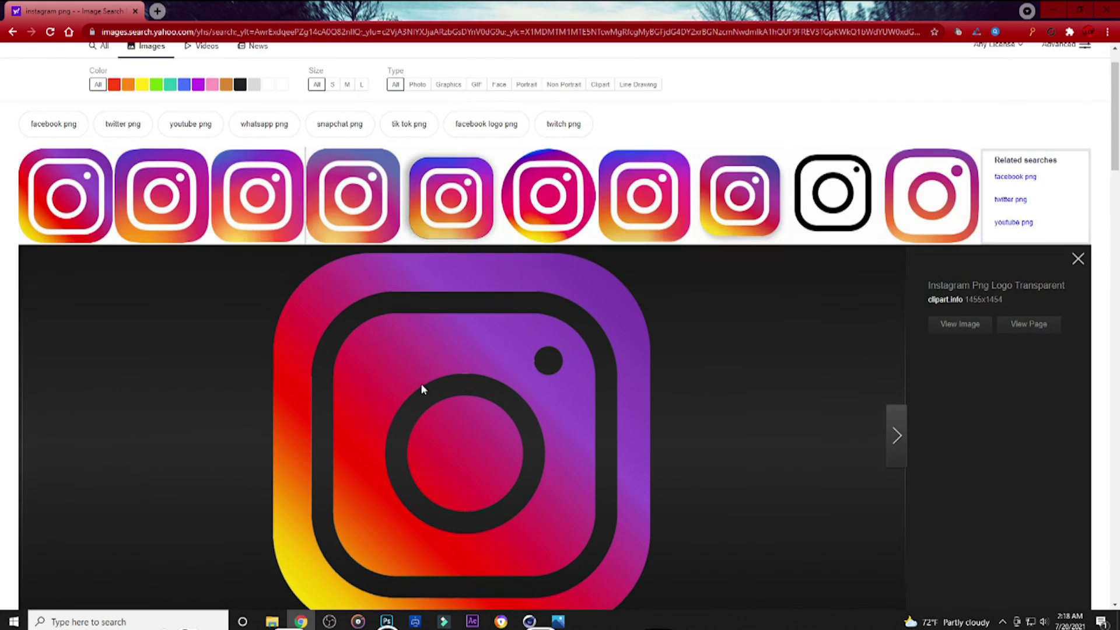
click(188, 261)
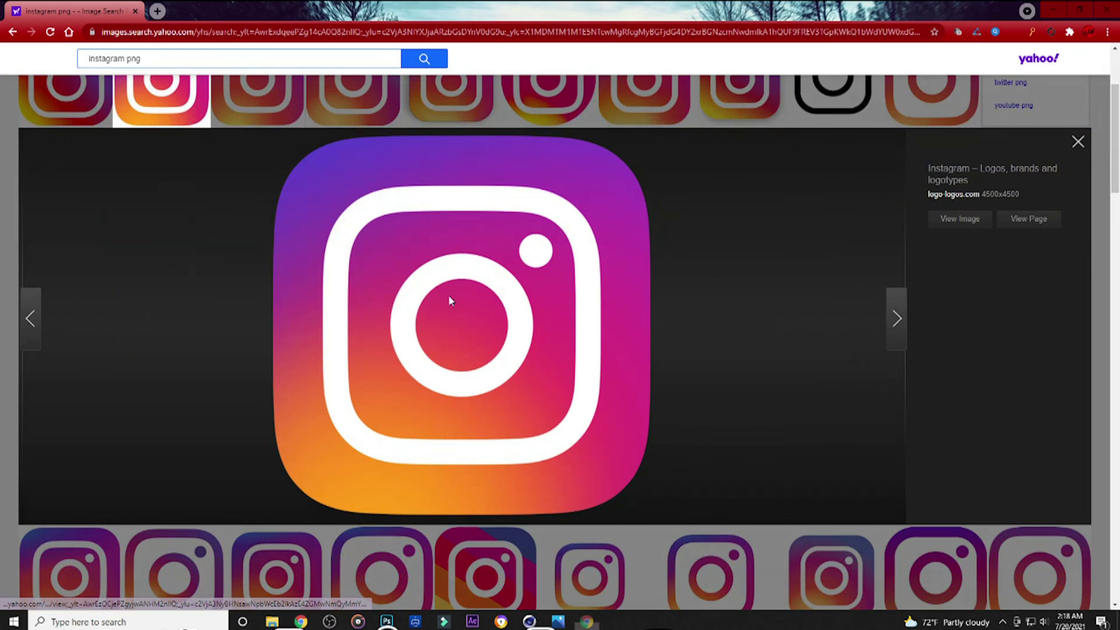
scroll(408, 373, up, 2)
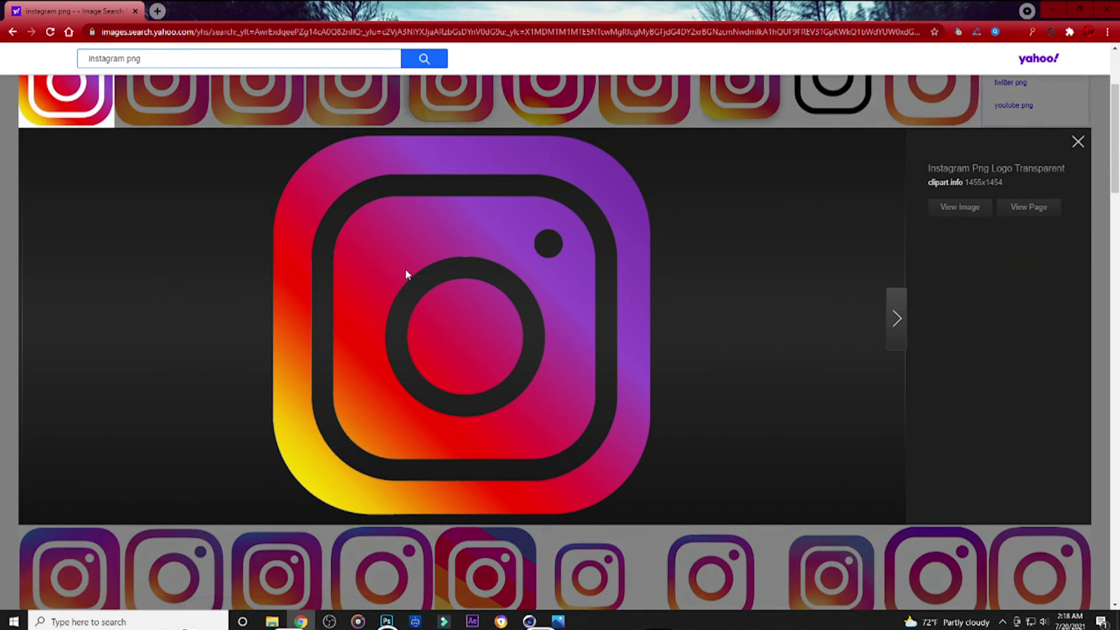
scroll(439, 273, up, 2)
scroll(415, 351, up, 1)
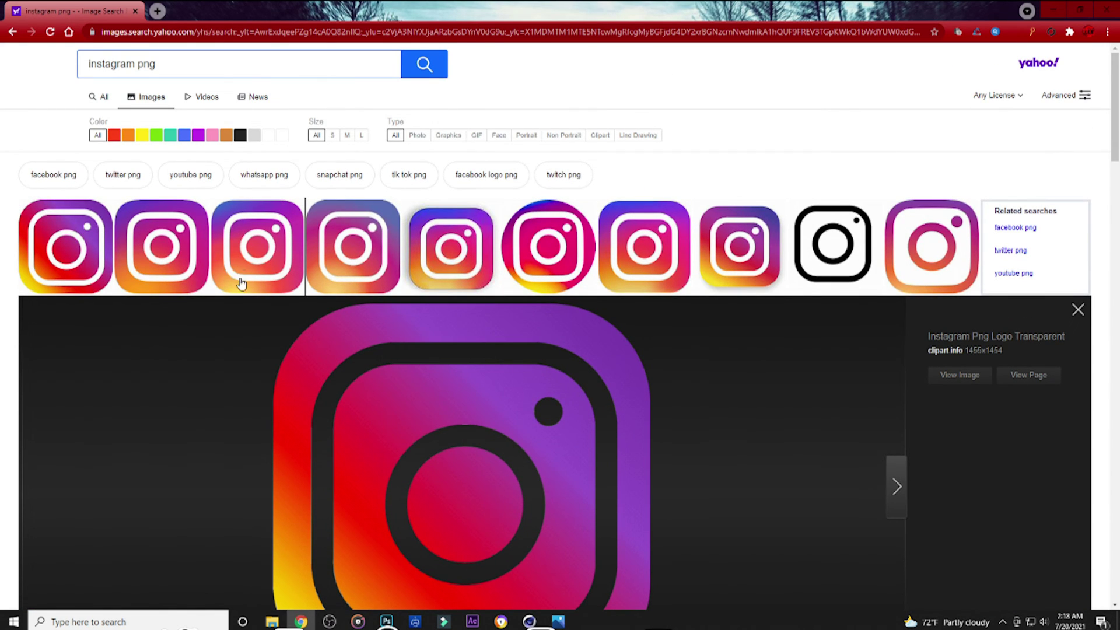
- Preview the pluspng.com Instagram logo and examine its cut-out areas against the dark preview background
click(331, 256)
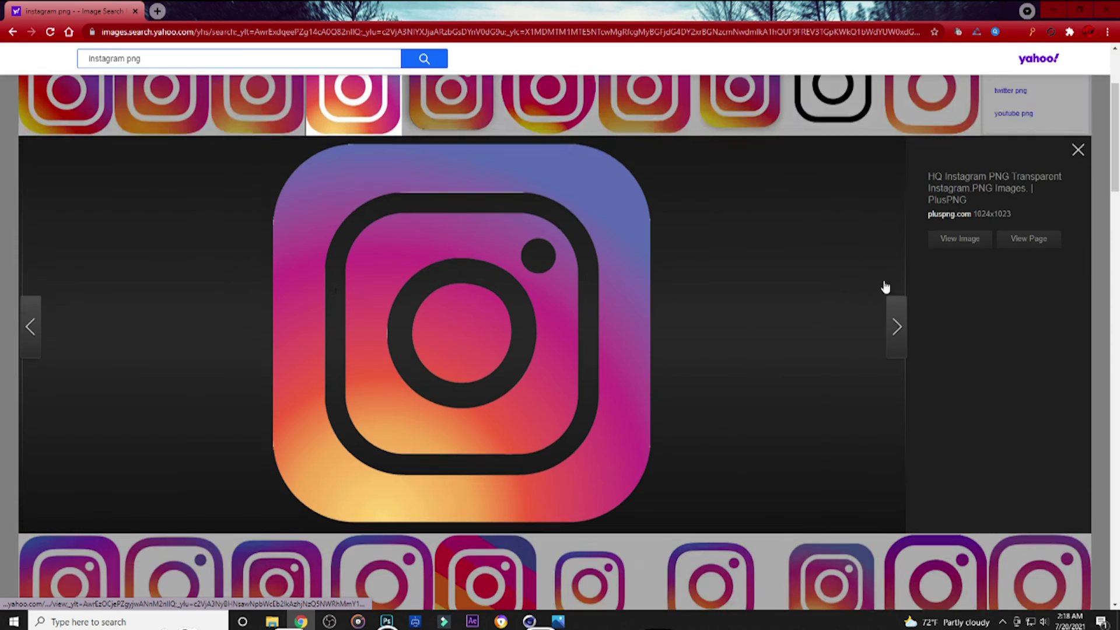
scroll(553, 289, up, 2)
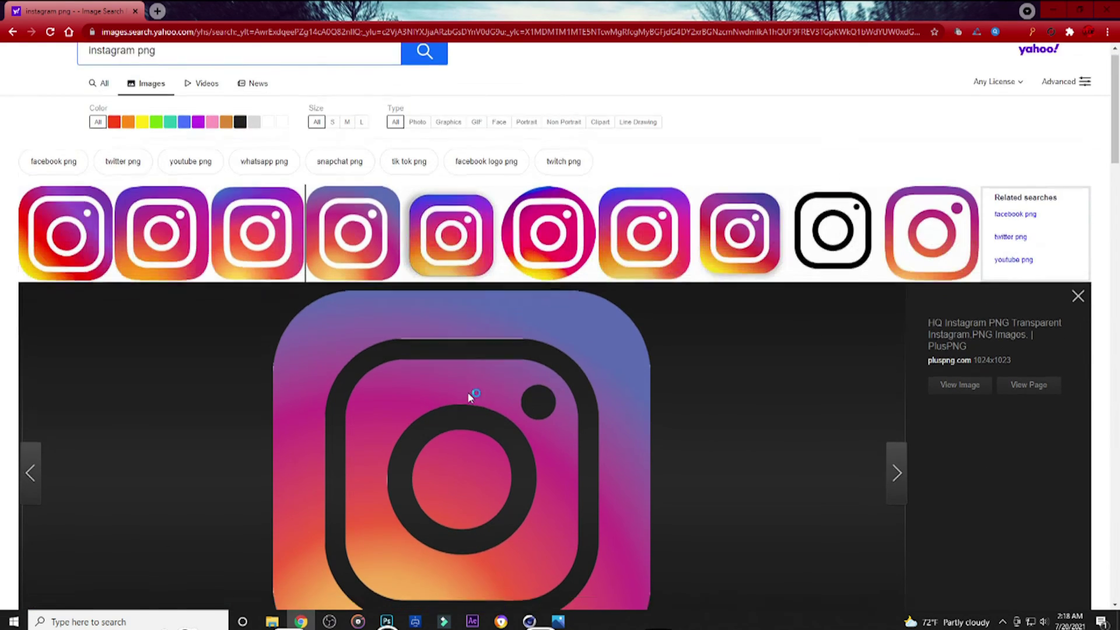
scroll(467, 392, down, 2)
scroll(480, 331, up, 2)
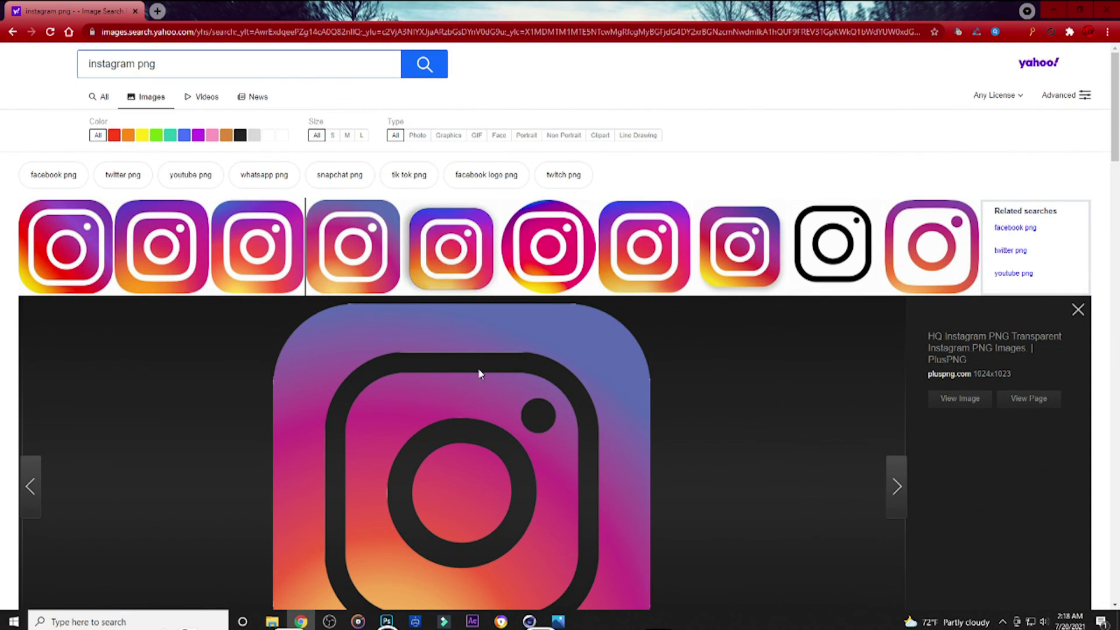
scroll(522, 555, down, 3)
scroll(429, 460, up, 1)
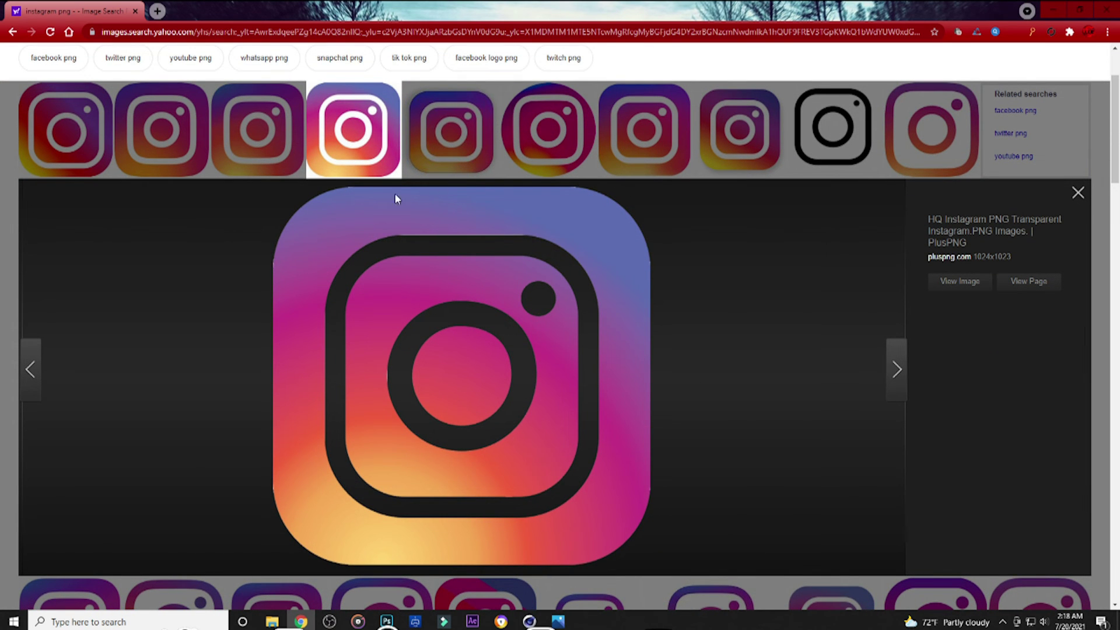
scroll(174, 217, up, 2)
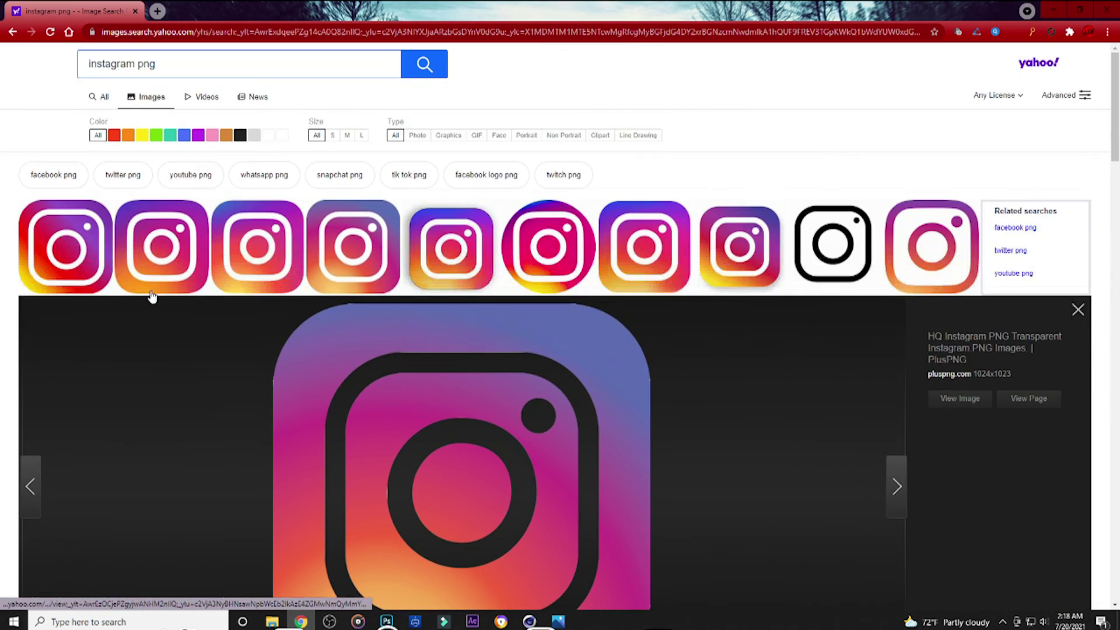
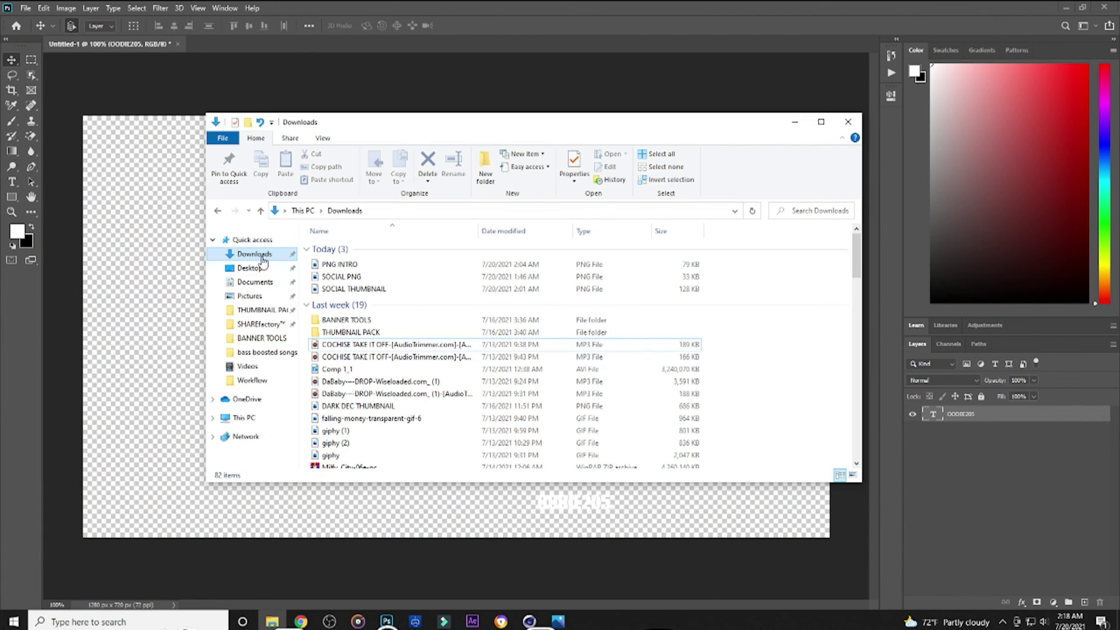
- In File Explorer, open the BANNER TOOLS folder in Downloads and browse to the social network logo files
click(345, 320)
double_click(344, 321)
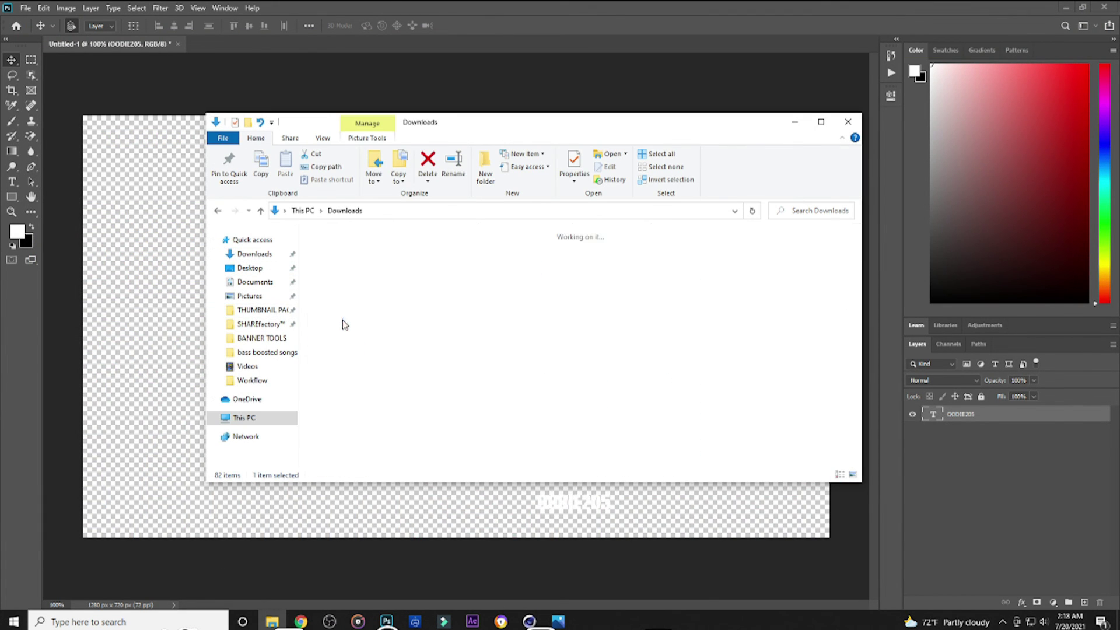
scroll(625, 402, down, 3)
scroll(625, 402, down, 10)
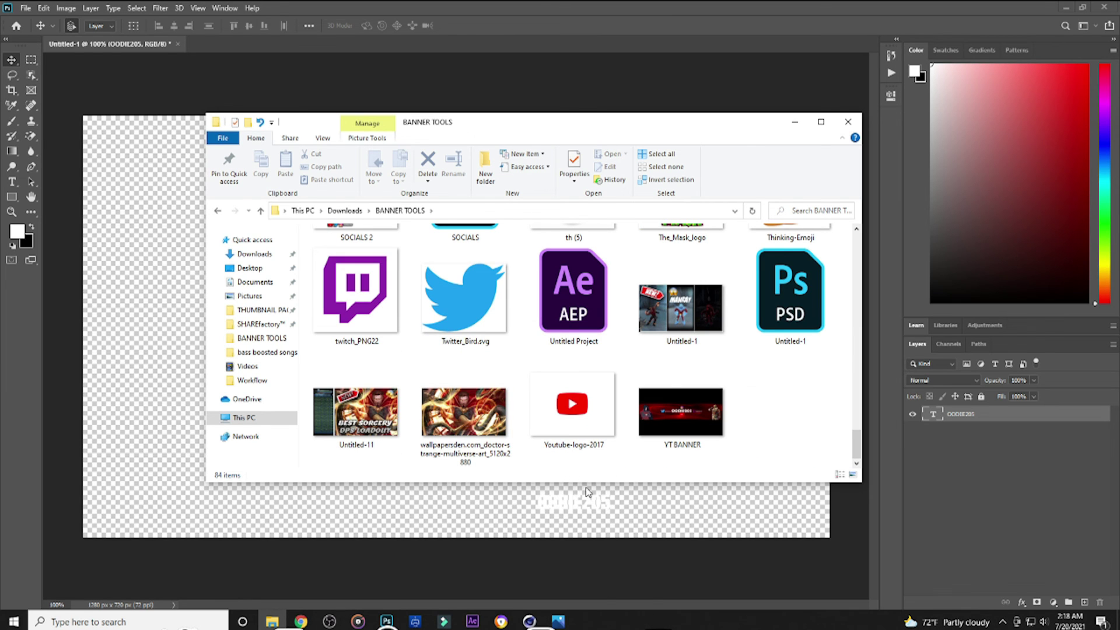
scroll(770, 454, up, 2)
scroll(772, 460, down, 2)
- Select the YouTube, Twitter, Twitch, Snapchat and Instagram logo files together and place them into the transparent Photoshop document
click(593, 408)
ctrl+click(474, 321)
ctrl+click(357, 317)
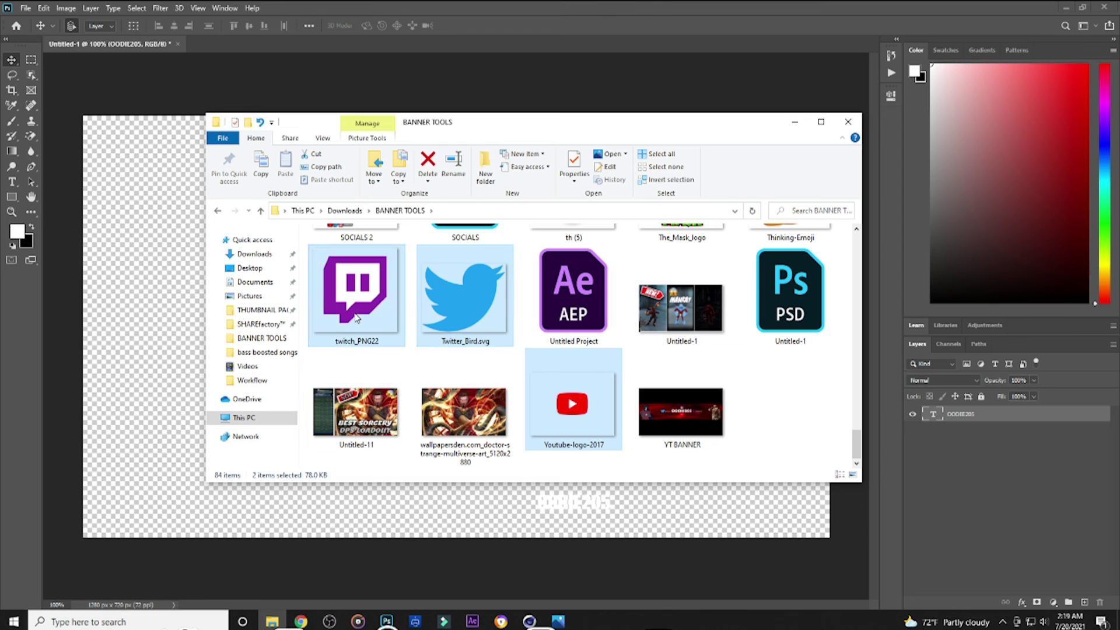
scroll(782, 441, up, 5)
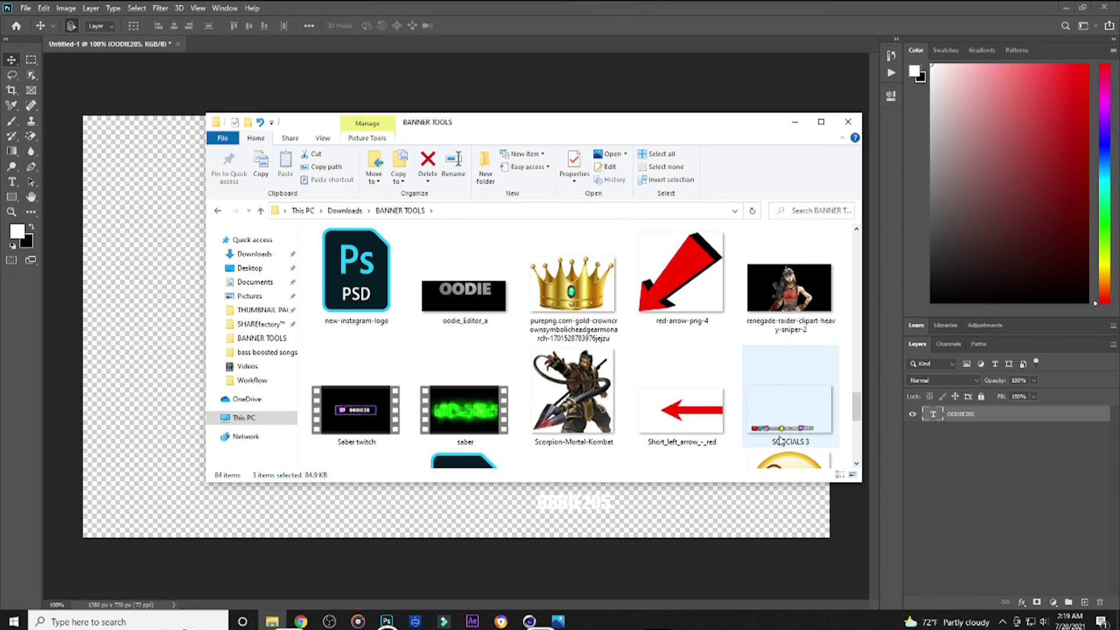
scroll(774, 435, up, 2)
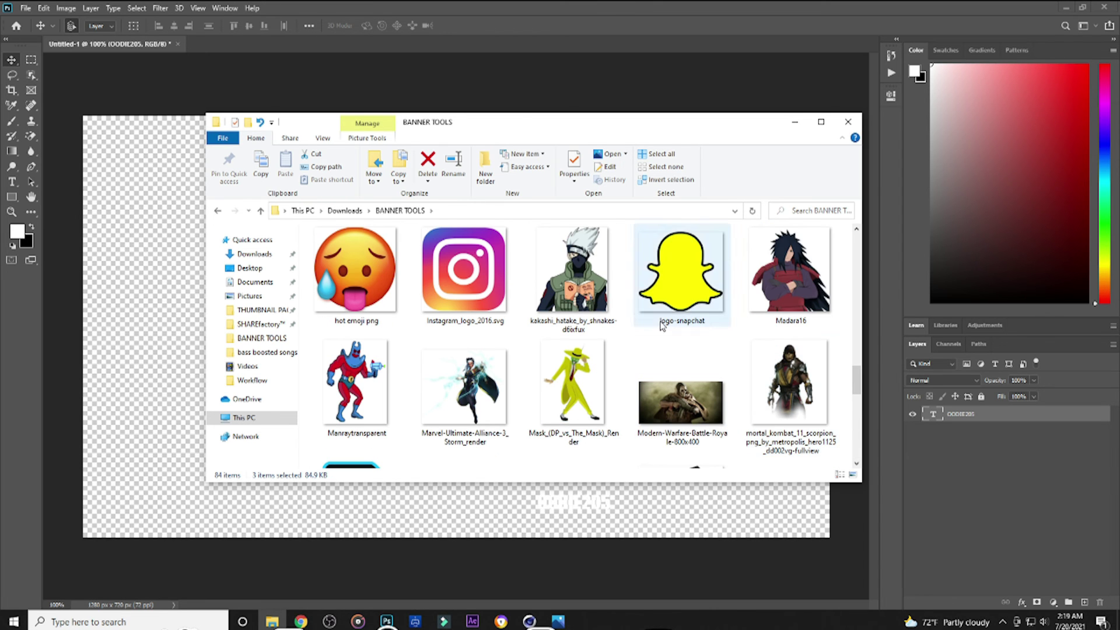
ctrl+click(677, 280)
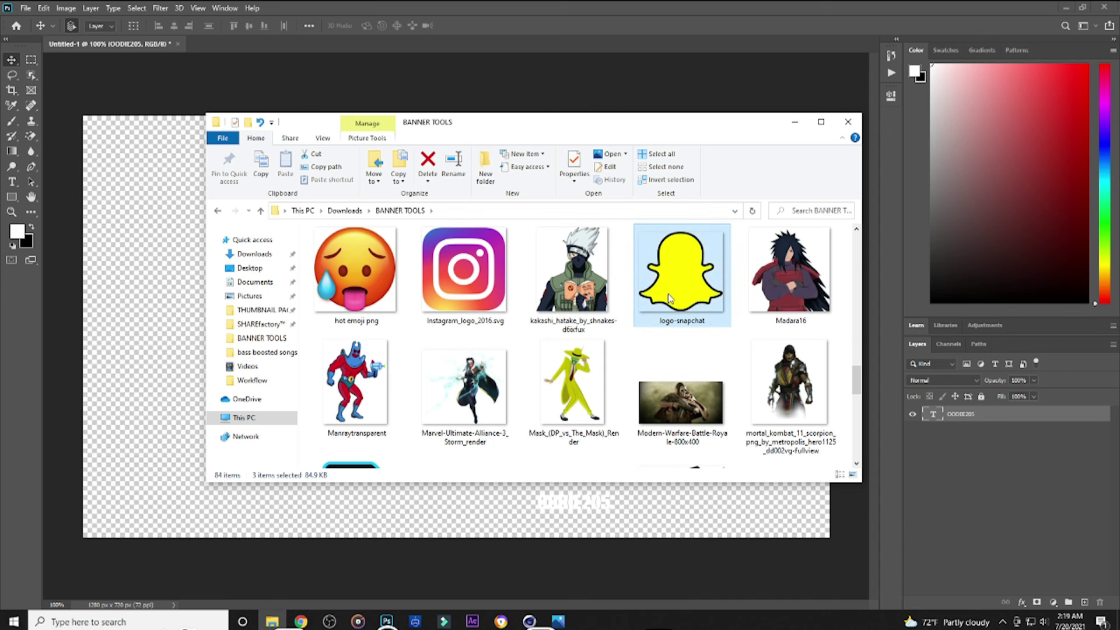
drag(461, 277, 170, 240)
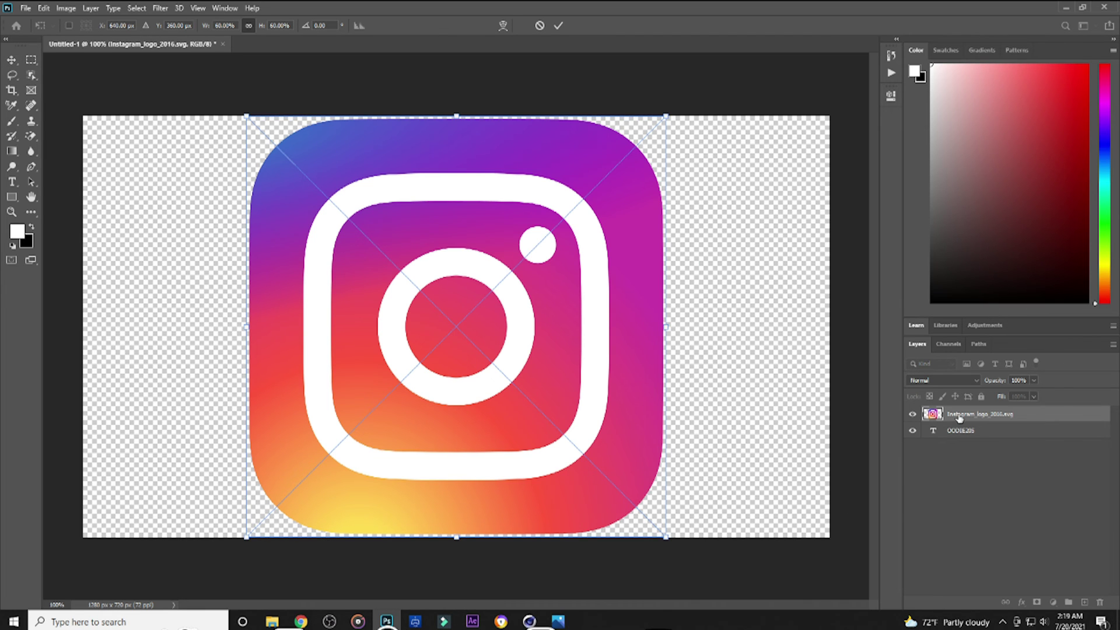
- Commit the placement of all five logos at their default size and move the Twitch layer to the top of the stack
key(Return)
key(Return)
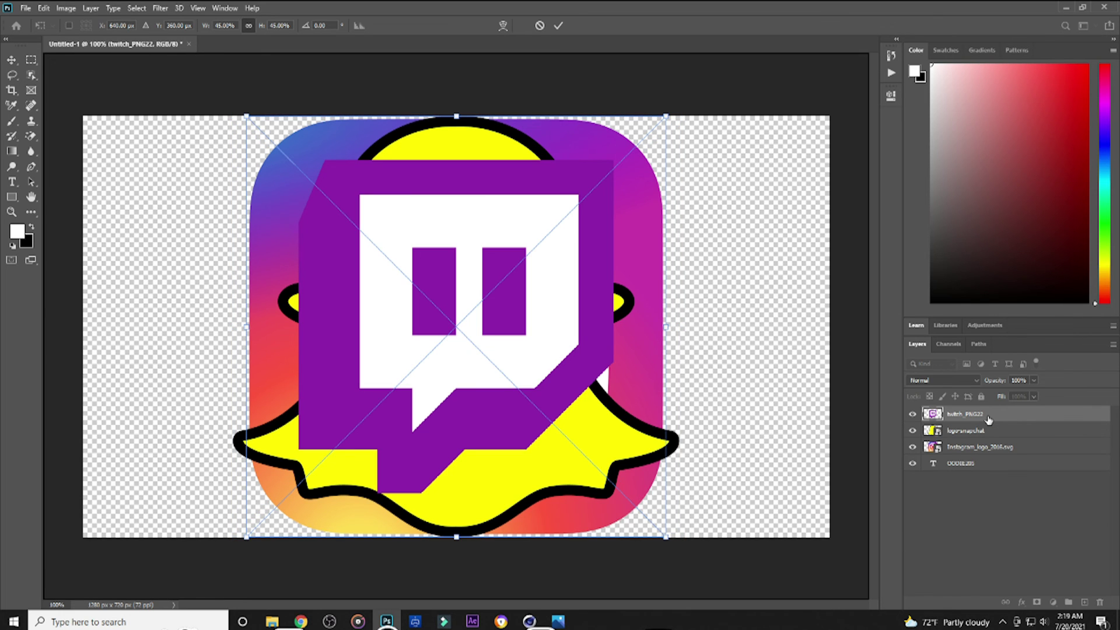
key(Return)
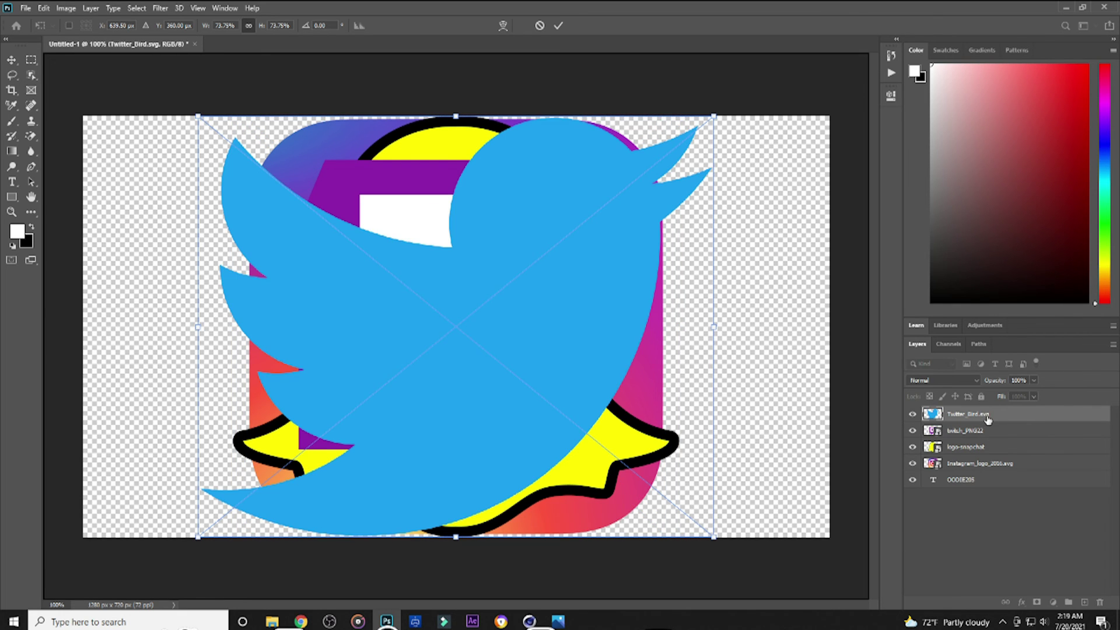
key(Return)
drag(985, 447, 974, 423)
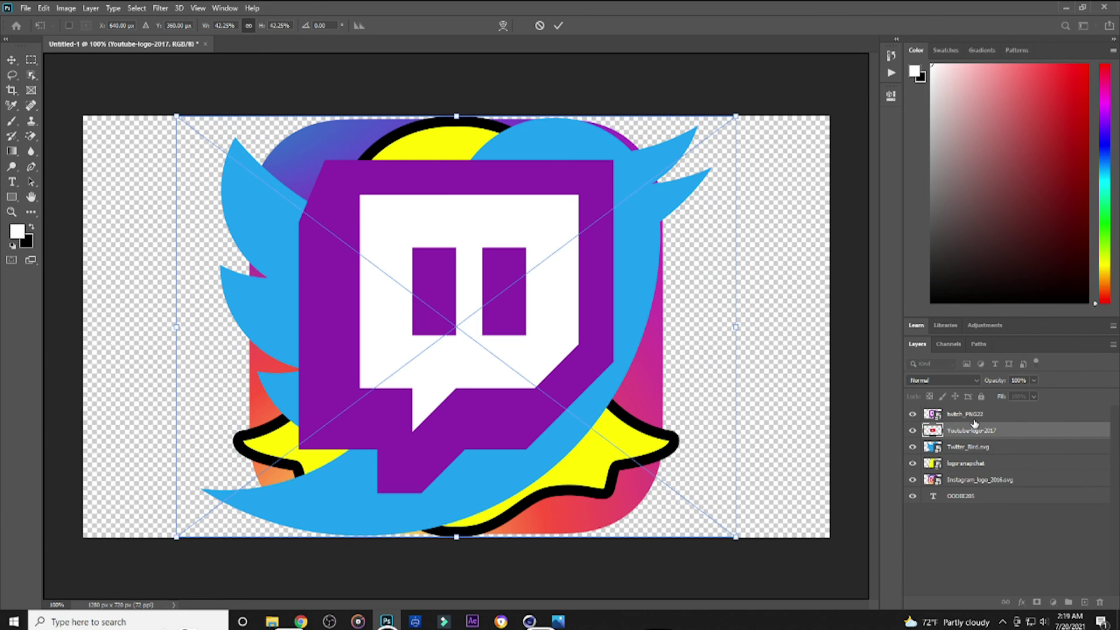
key(Return)
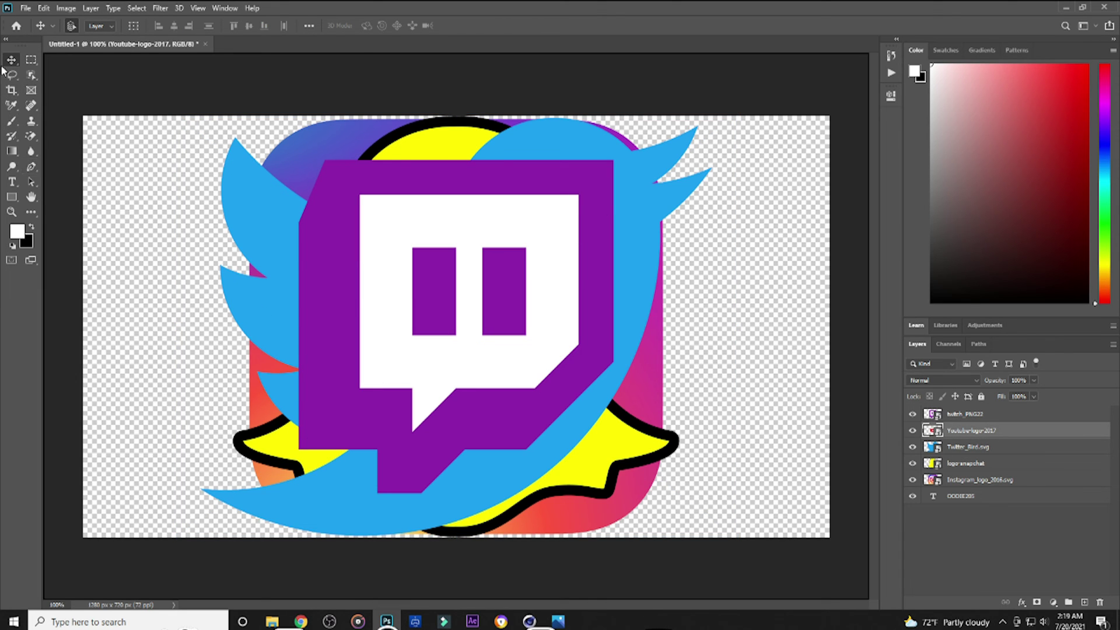
- Scale the Twitch logo down to about 3.9% with Free Transform and place it in the canvas's lower-left corner
drag(453, 337, 217, 322)
click(44, 8)
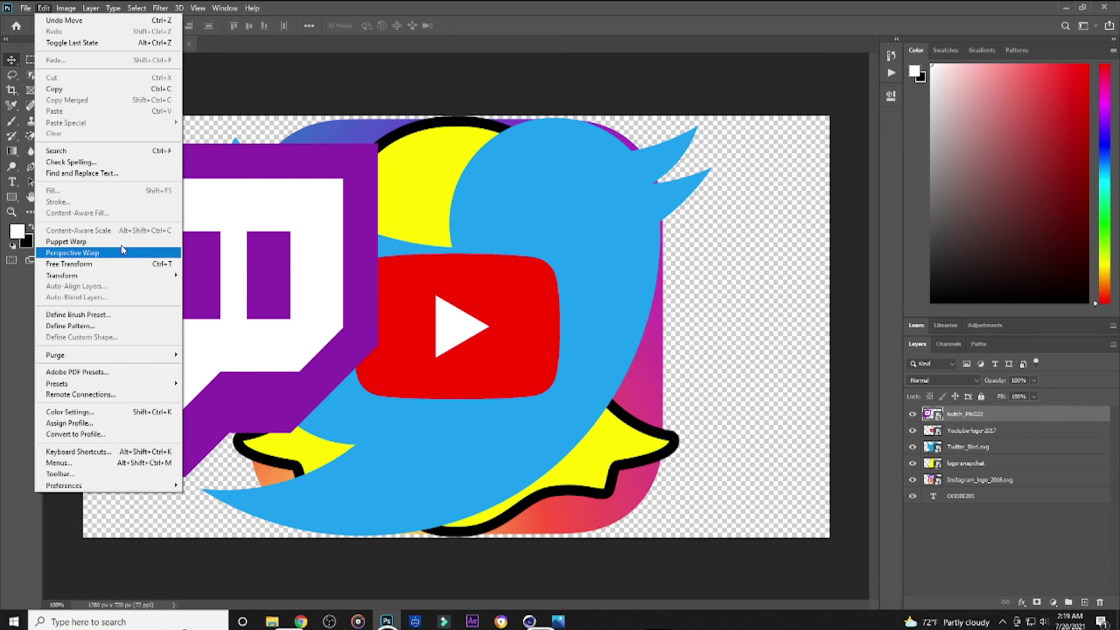
click(84, 263)
drag(225, 101, 159, 497)
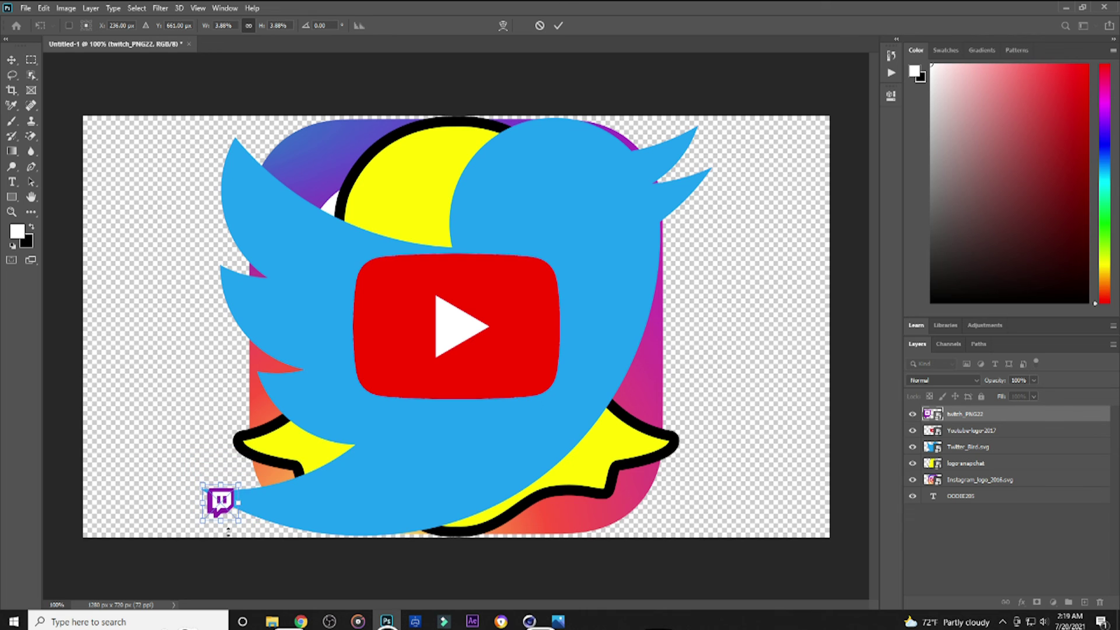
drag(223, 509, 104, 524)
key(Return)
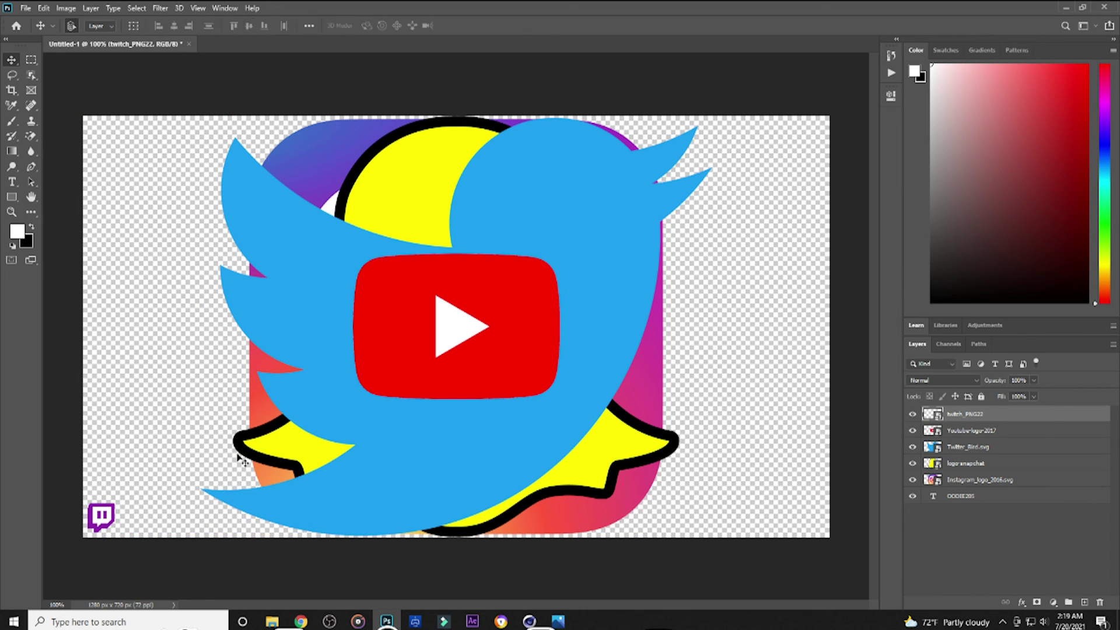
- Spread the logos apart: YouTube to the lower-right corner, the Twitter bird to the lower left, Twitch farther right along the bottom edge
drag(447, 297, 663, 420)
drag(366, 376, 46, 358)
drag(148, 519, 396, 524)
drag(169, 424, 177, 505)
- Scale the Twitter bird logo down proportionally with the Scale transform
click(44, 8)
click(287, 323)
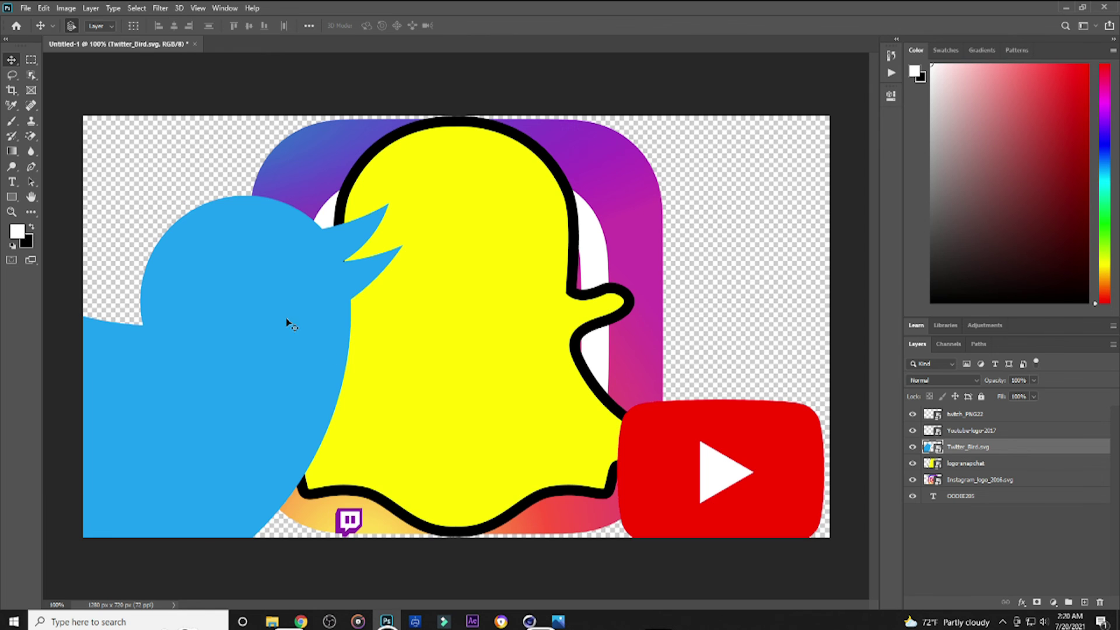
click(43, 8)
mouse_move(87, 275)
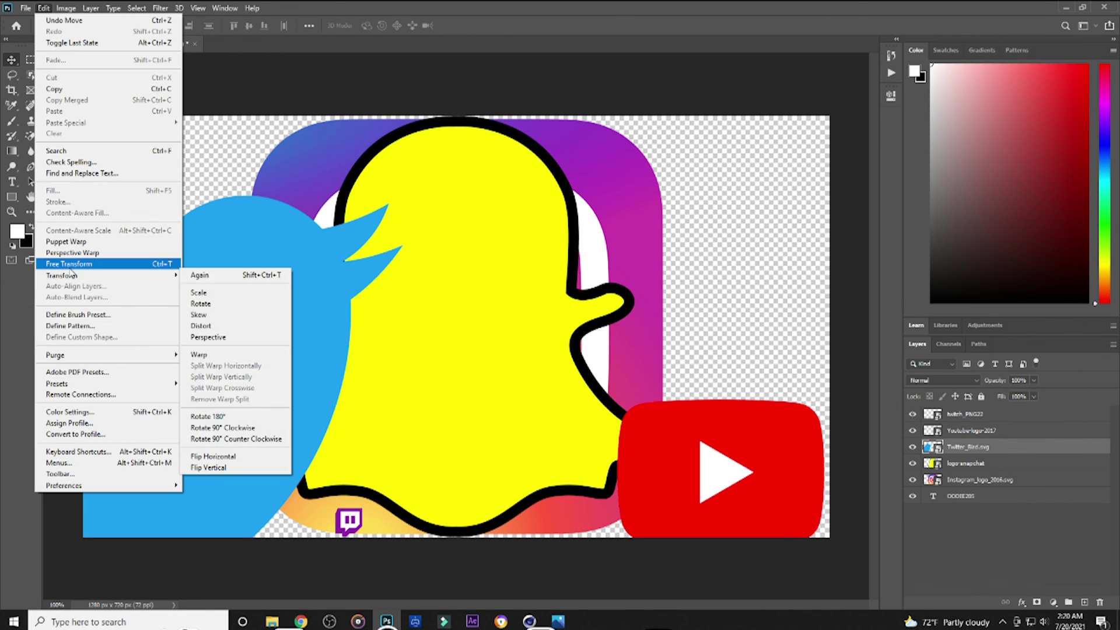
click(209, 294)
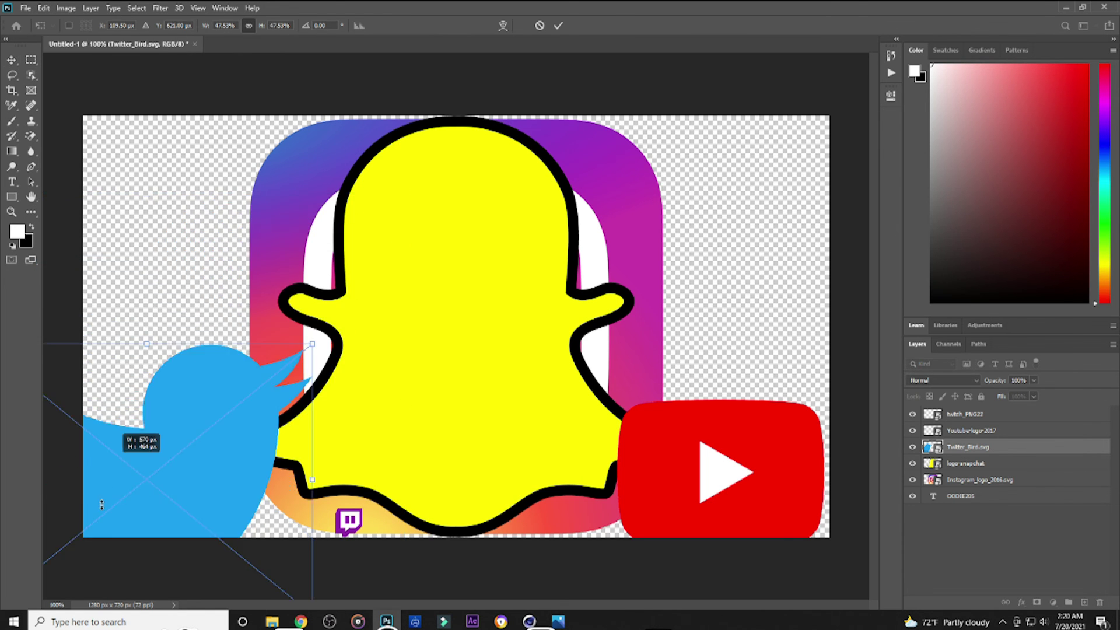
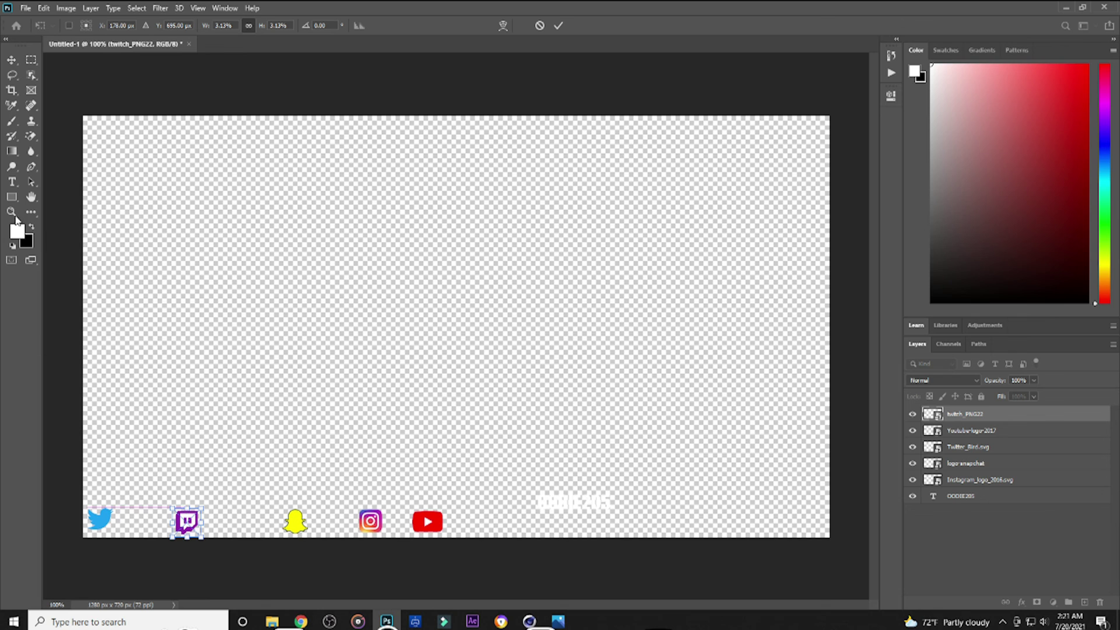
- Commit the Twitch transform and respace the icons: Snapchat and Instagram slightly left, YouTube slightly right, Twitch above the bottom row
click(12, 60)
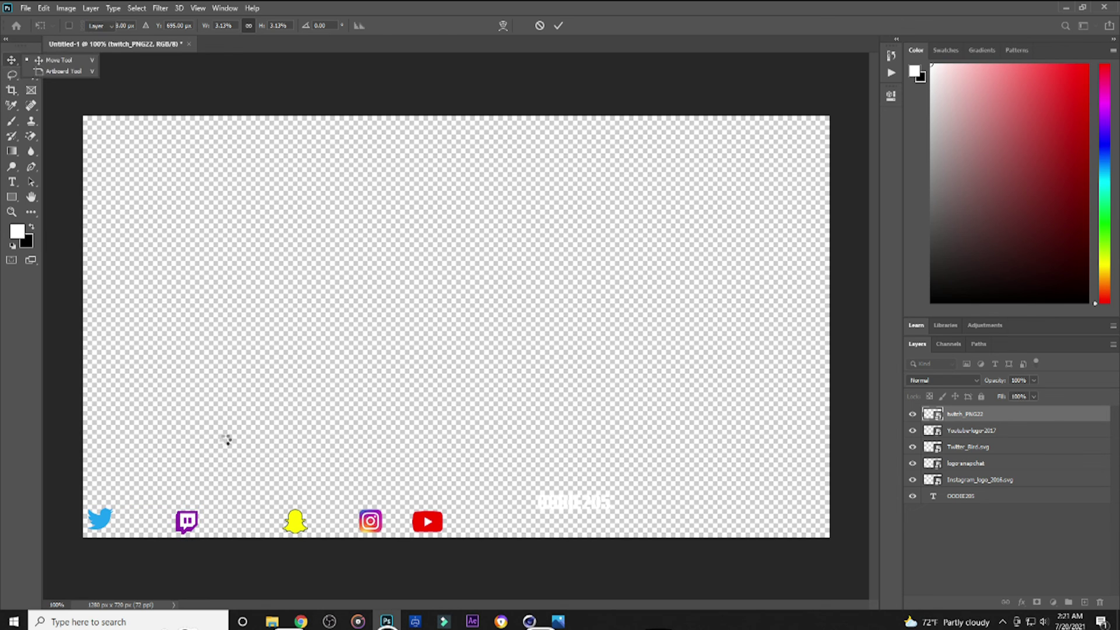
click(295, 519)
drag(299, 522, 263, 524)
drag(370, 521, 338, 521)
mouse_move(419, 525)
mouse_down()
mouse_move(394, 524)
mouse_move(439, 525)
mouse_up()
drag(195, 528, 258, 465)
- Move the username text directly beside the Twitter bird on the bottom row
drag(588, 506, 161, 522)
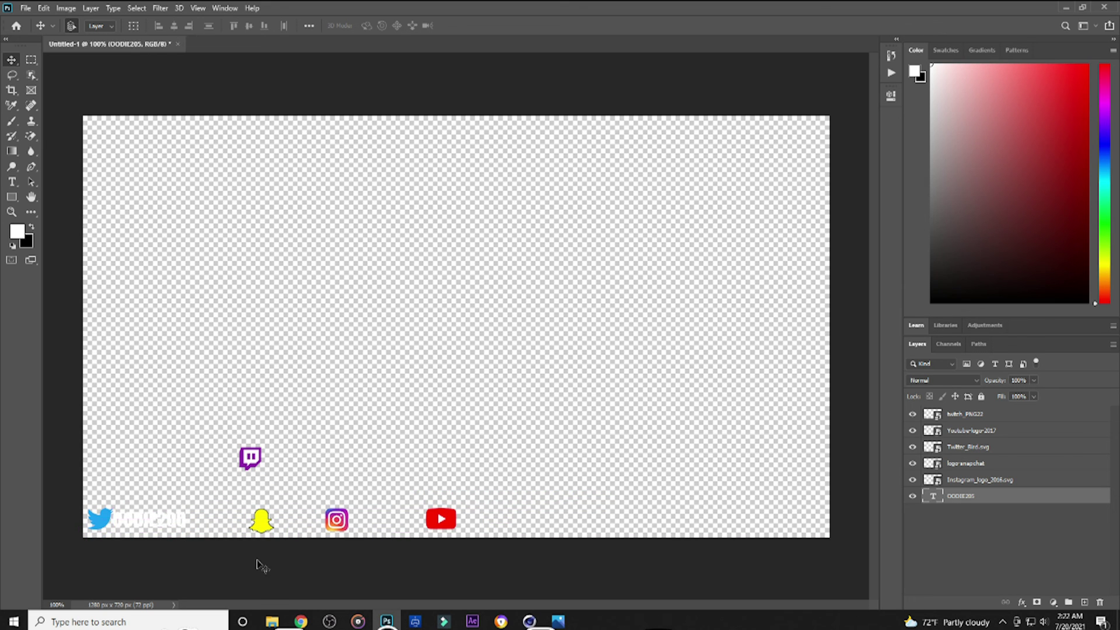
right_click(159, 521)
click(157, 478)
- Duplicate the username text layer within the same document, keeping the suggested copy name
right_click(1003, 503)
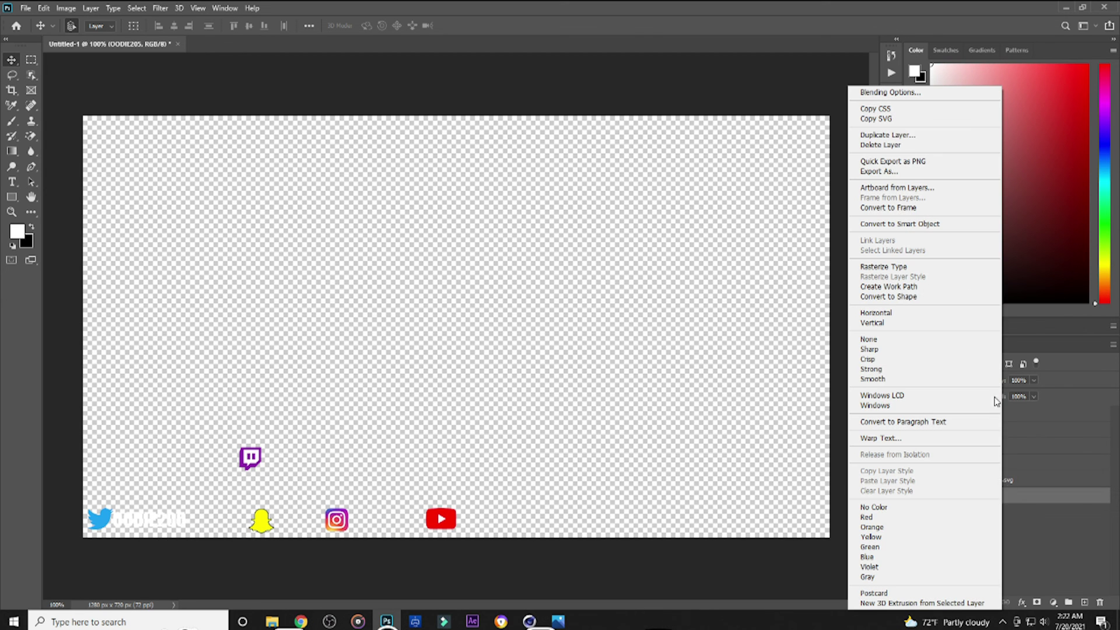
click(902, 131)
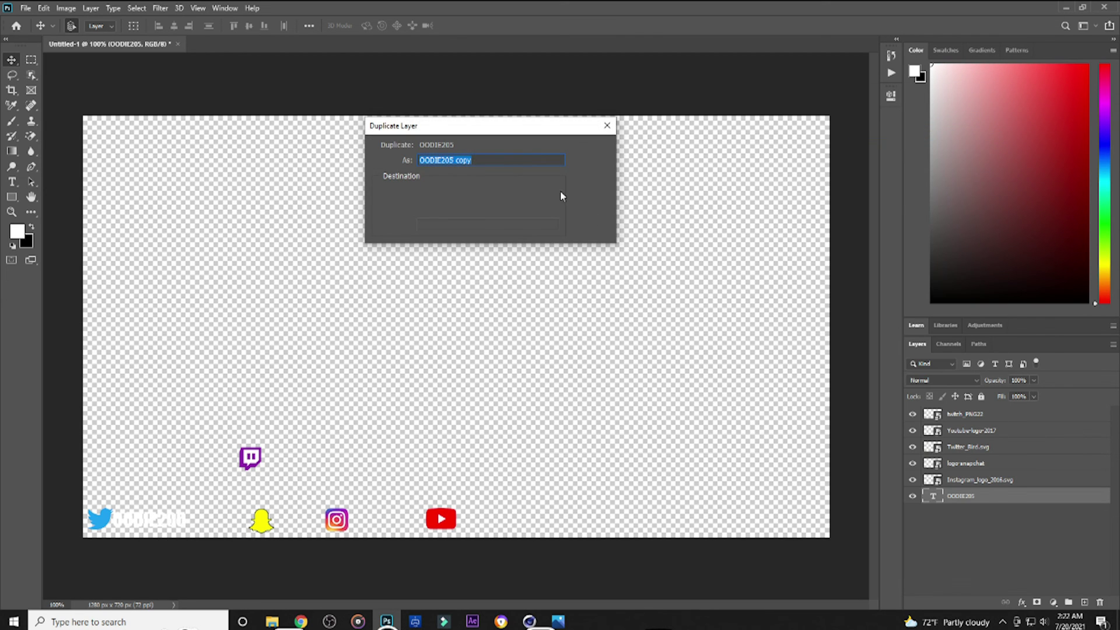
click(586, 151)
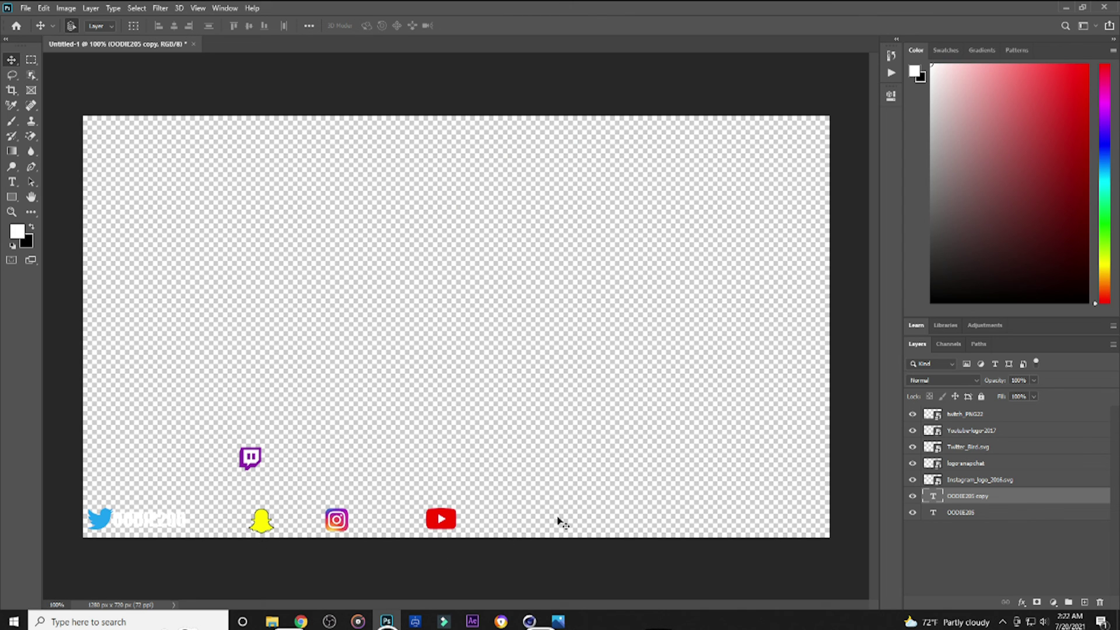
- Shift the YouTube, Instagram, Snapchat and Twitch logos right to make room beside the Twitter username
drag(450, 528, 550, 528)
drag(343, 523, 633, 525)
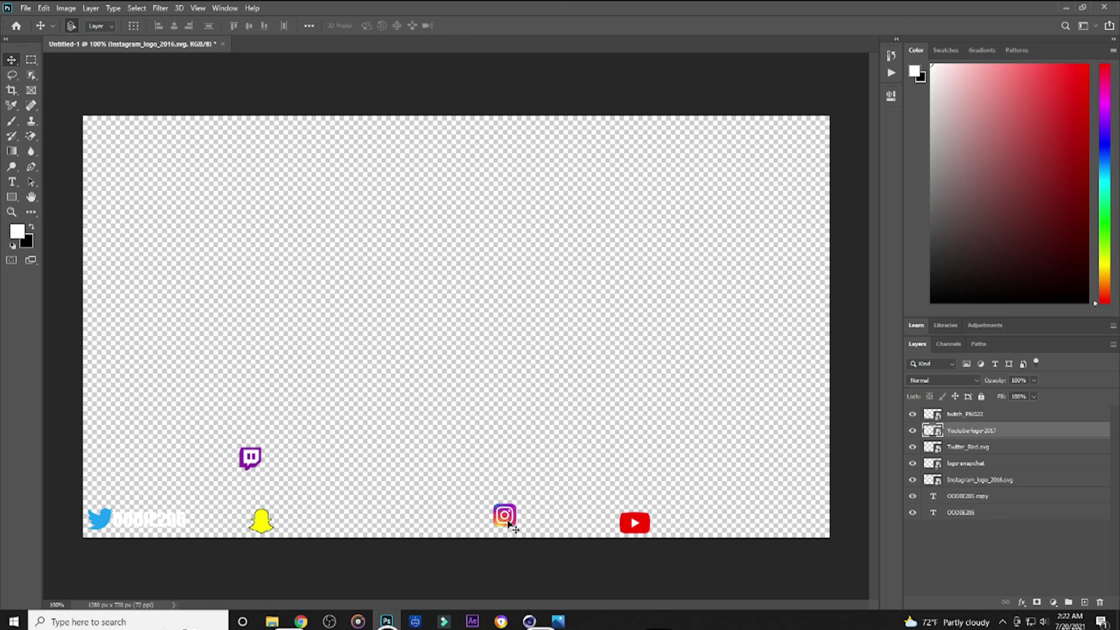
drag(503, 518, 553, 516)
drag(266, 520, 488, 508)
drag(252, 470, 430, 482)
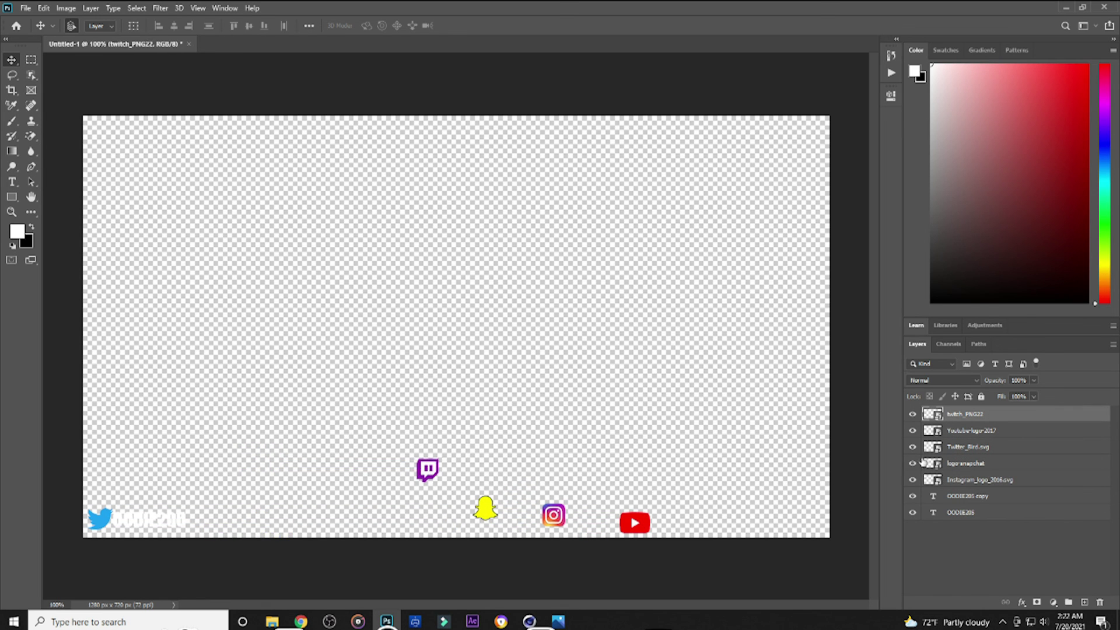
- Place the Twitch logo right after the Twitter username, with the copied username text beside it and the Snapchat logo following
drag(135, 522, 196, 523)
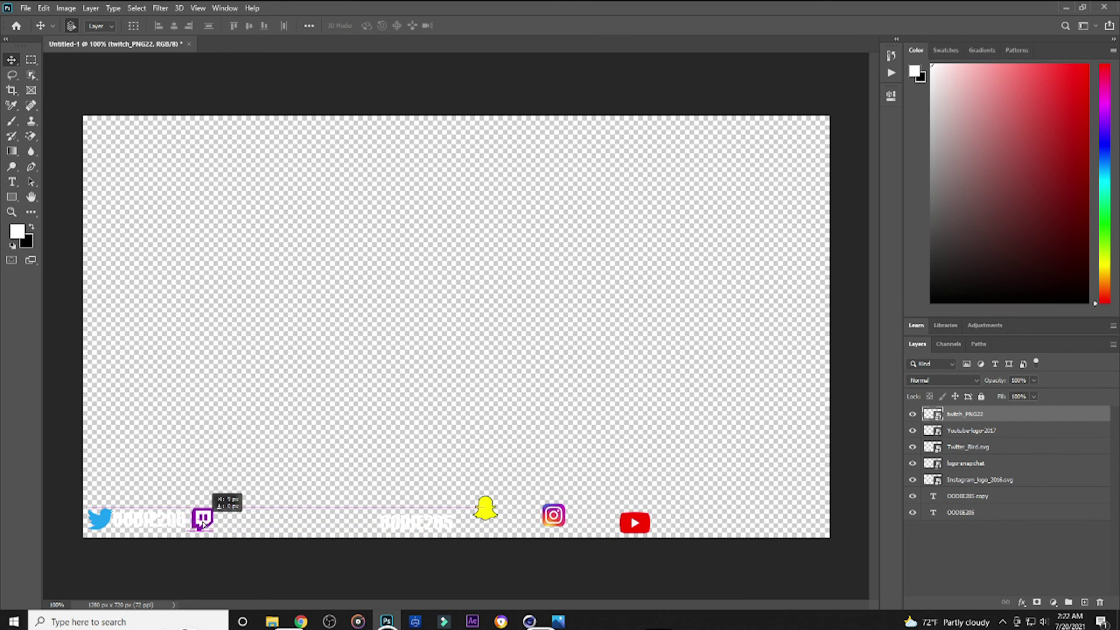
drag(410, 530, 245, 523)
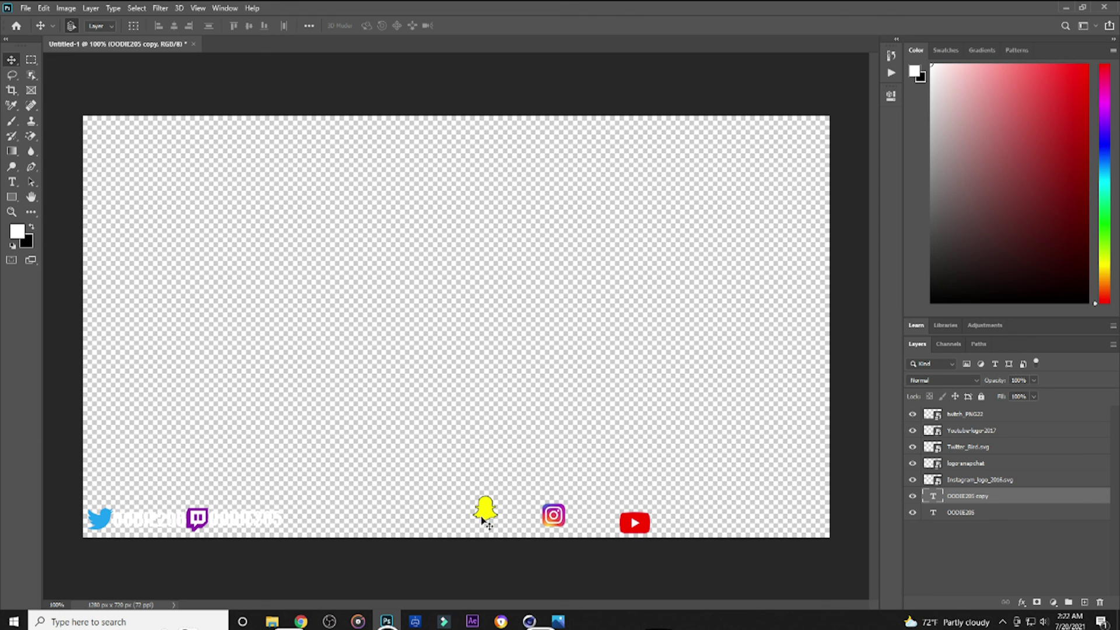
drag(480, 515, 291, 525)
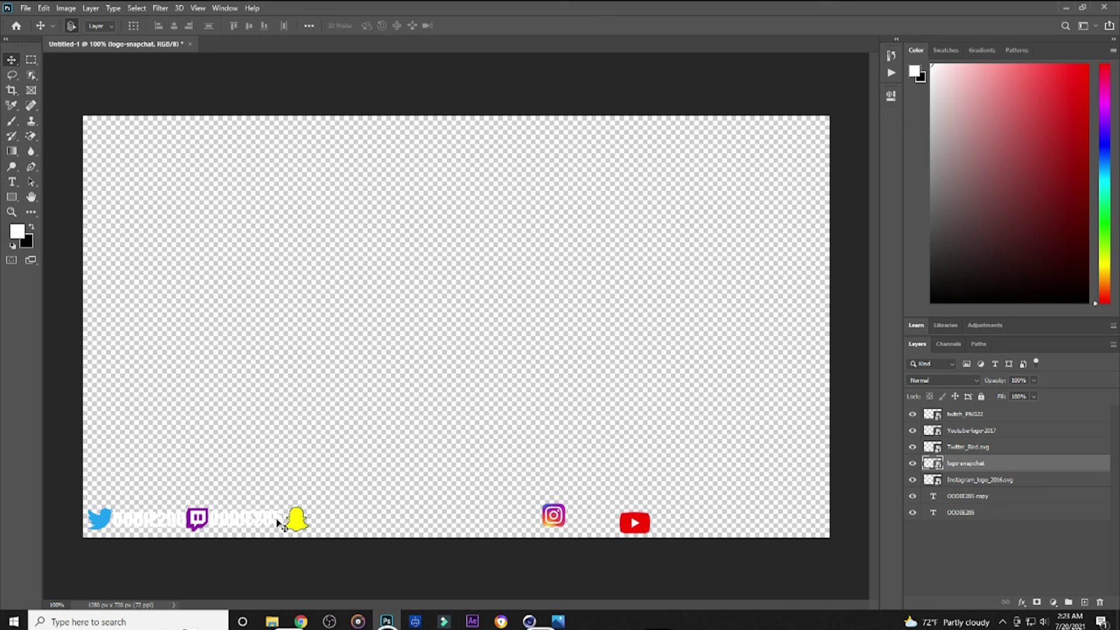
- Move the Instagram logo out of the row and place a new duplicate of the copied username text beside the Snapchat logo
drag(555, 522, 512, 336)
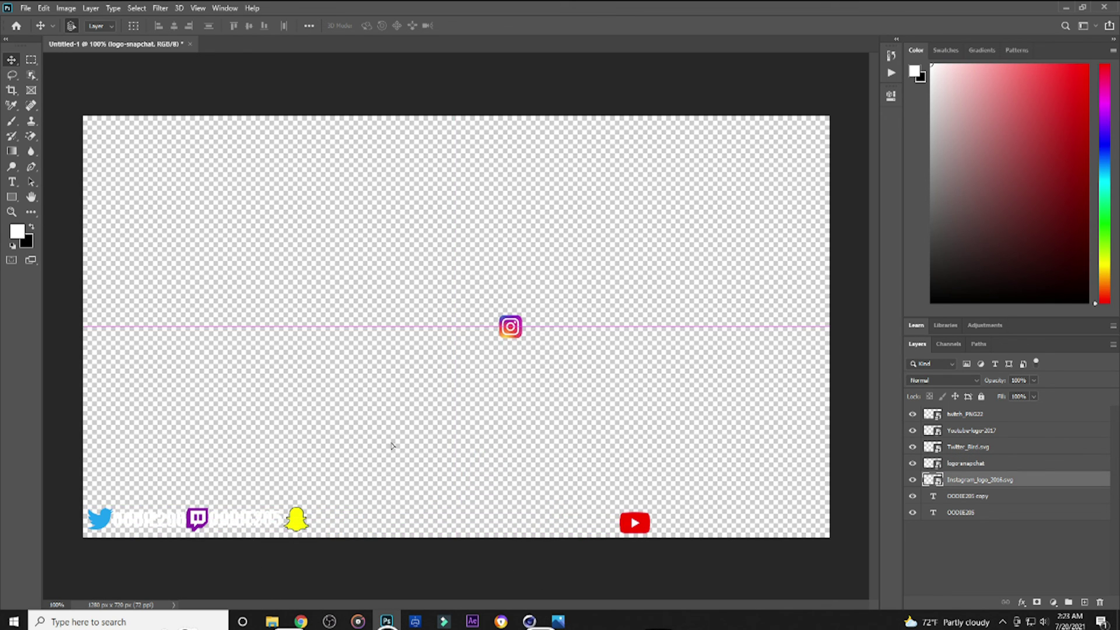
click(990, 497)
right_click(989, 495)
click(889, 135)
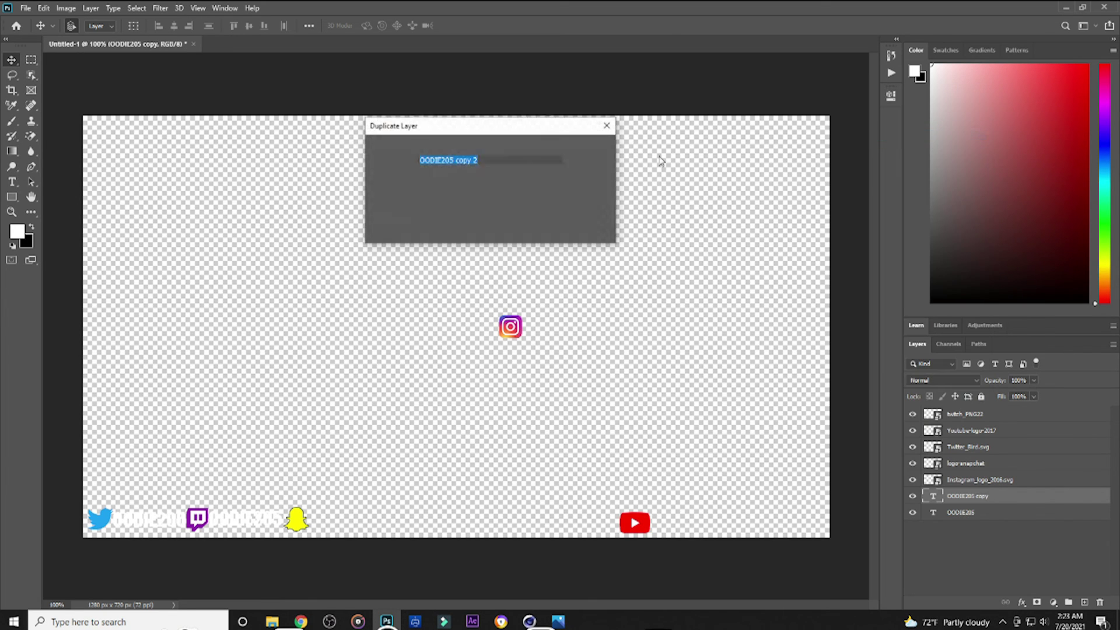
click(590, 145)
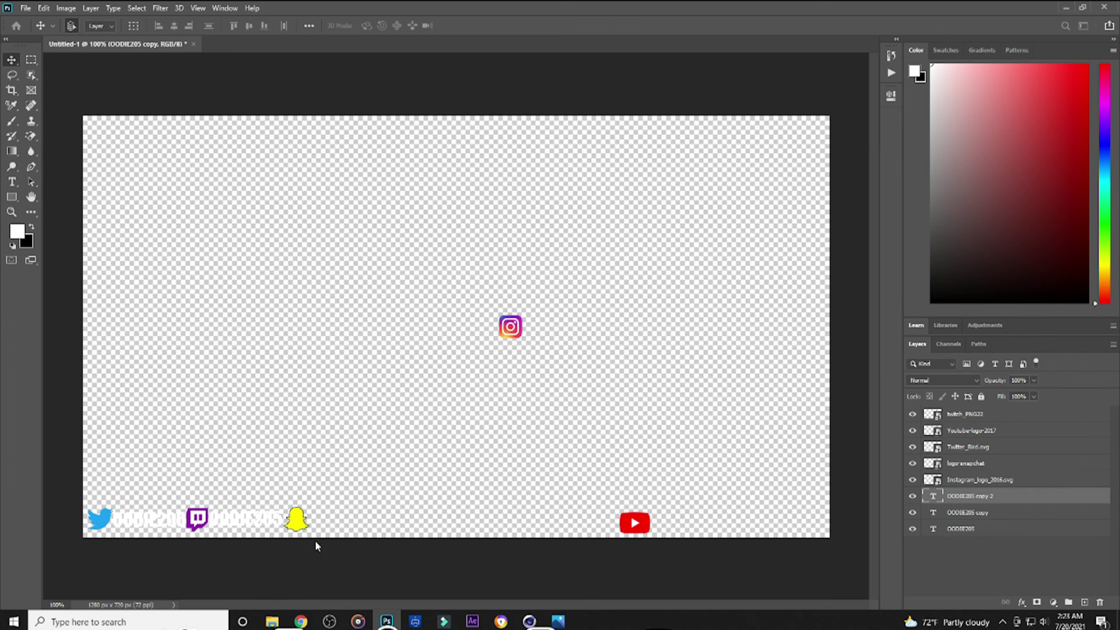
drag(252, 530, 354, 530)
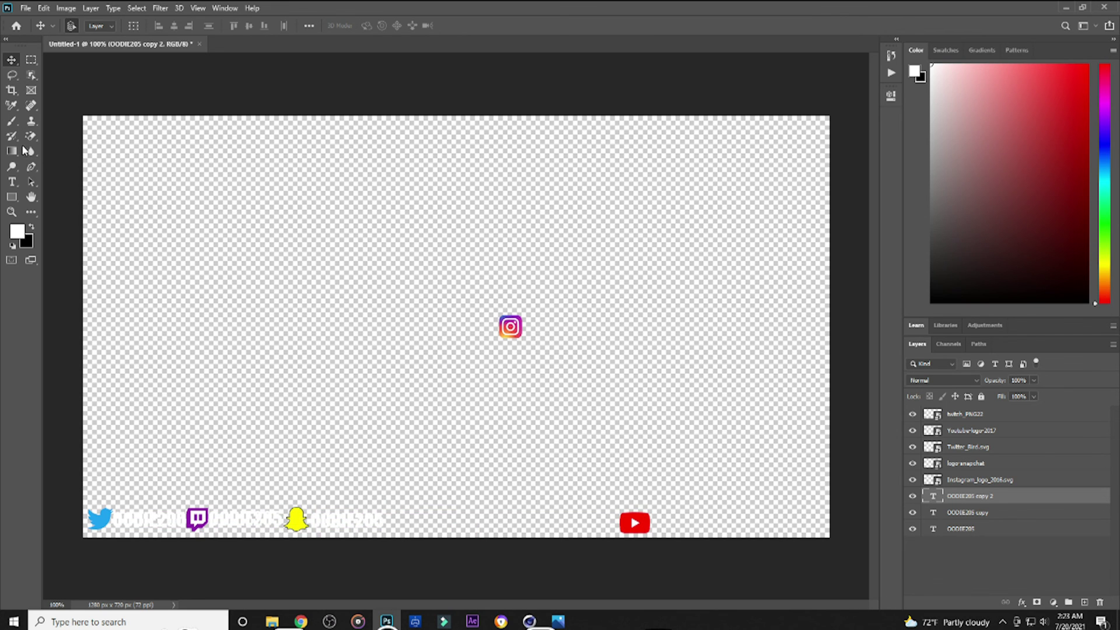
- Replace the text beside the Snapchat logo with the Snapchat username using the Type tool
click(11, 181)
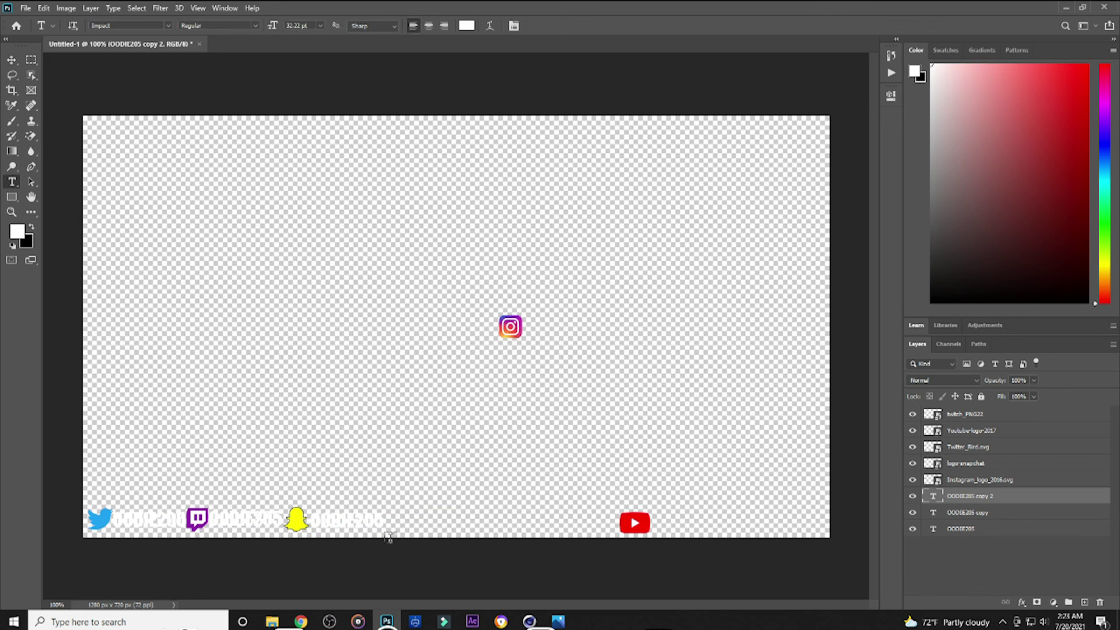
click(382, 519)
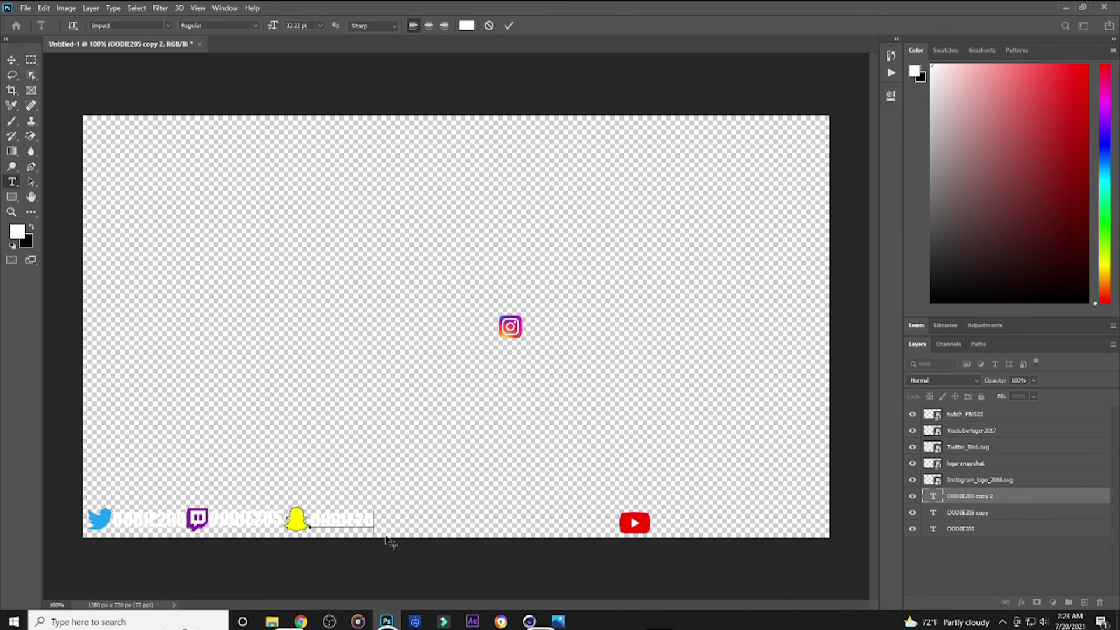
key(BackSpace)
key(BackSpace)
key(BackSpace)
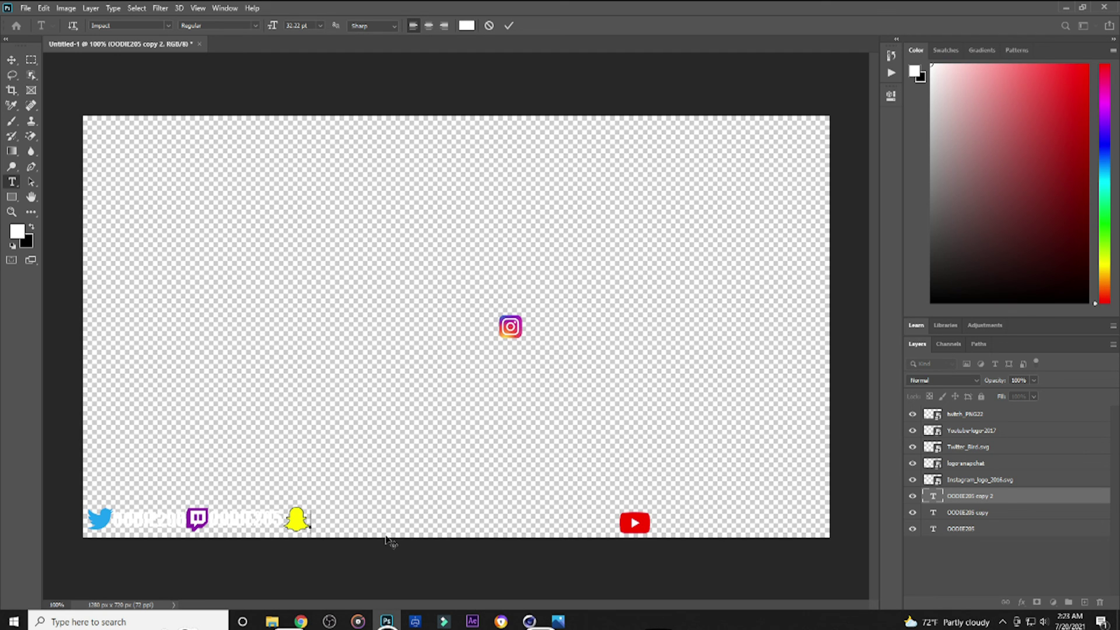
text(OODIE205)
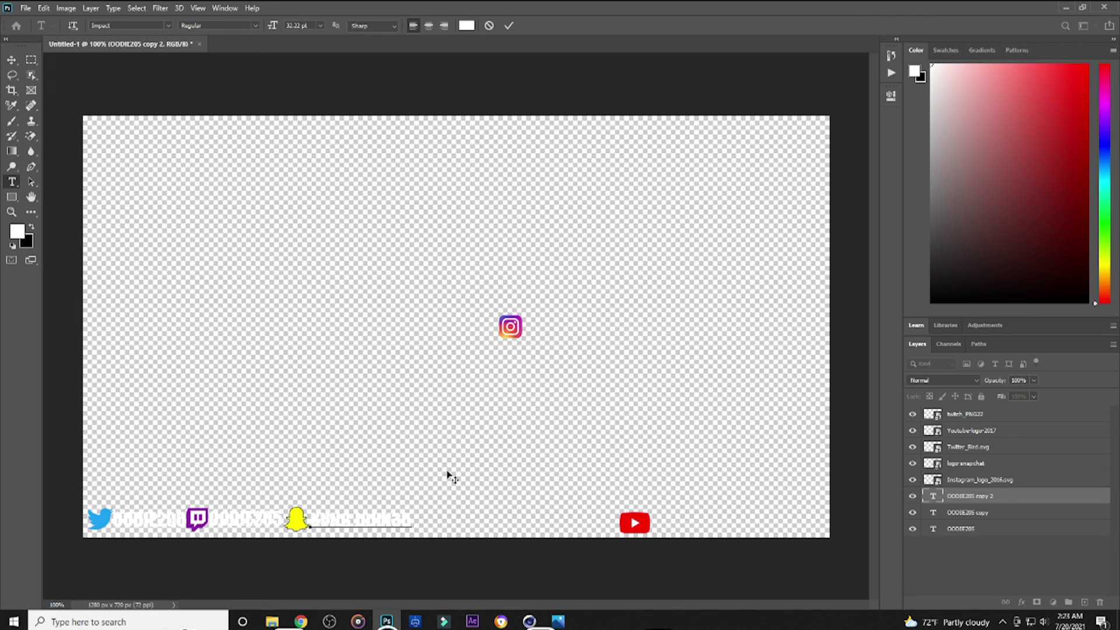
click(11, 59)
- Place the Instagram logo after the Snapchat username and put a duplicate of the Twitch username text beside it
drag(511, 327, 430, 523)
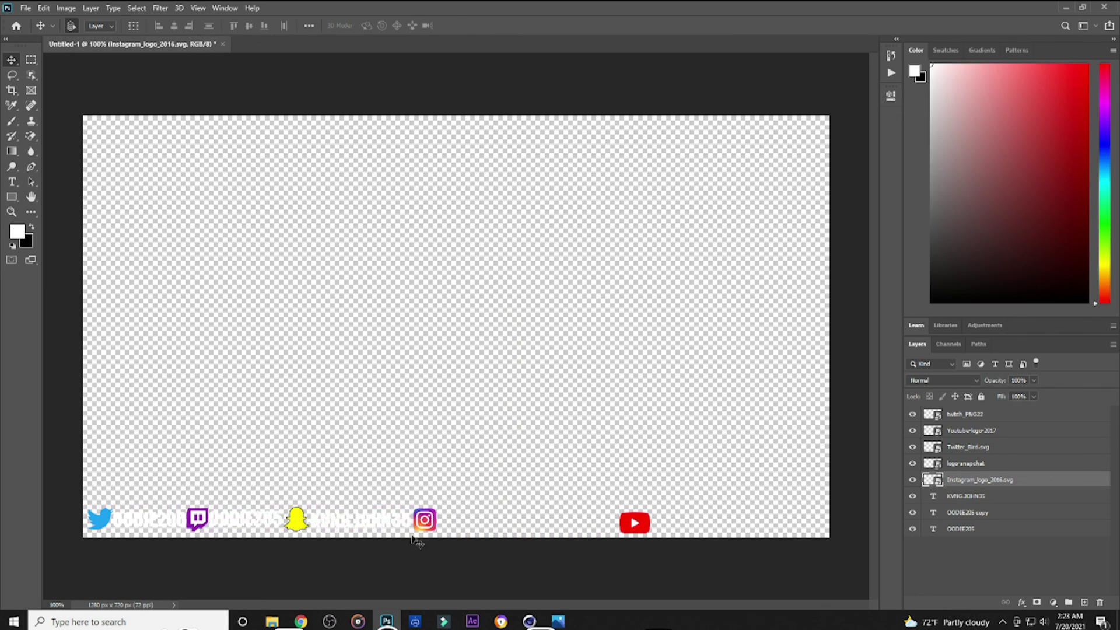
click(1000, 514)
right_click(1001, 513)
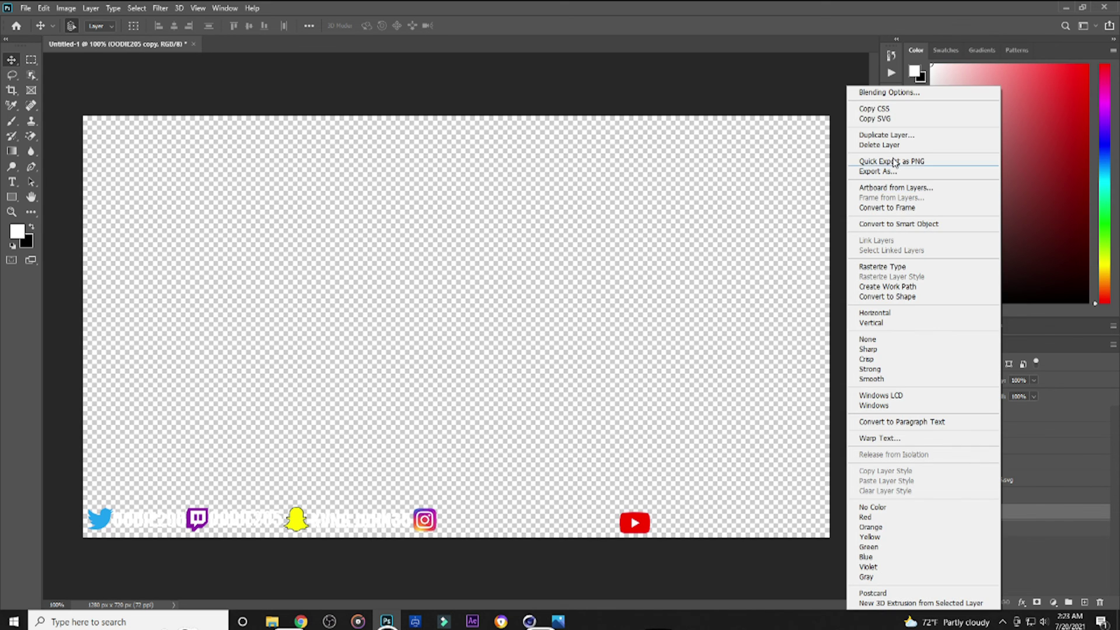
click(887, 136)
click(591, 150)
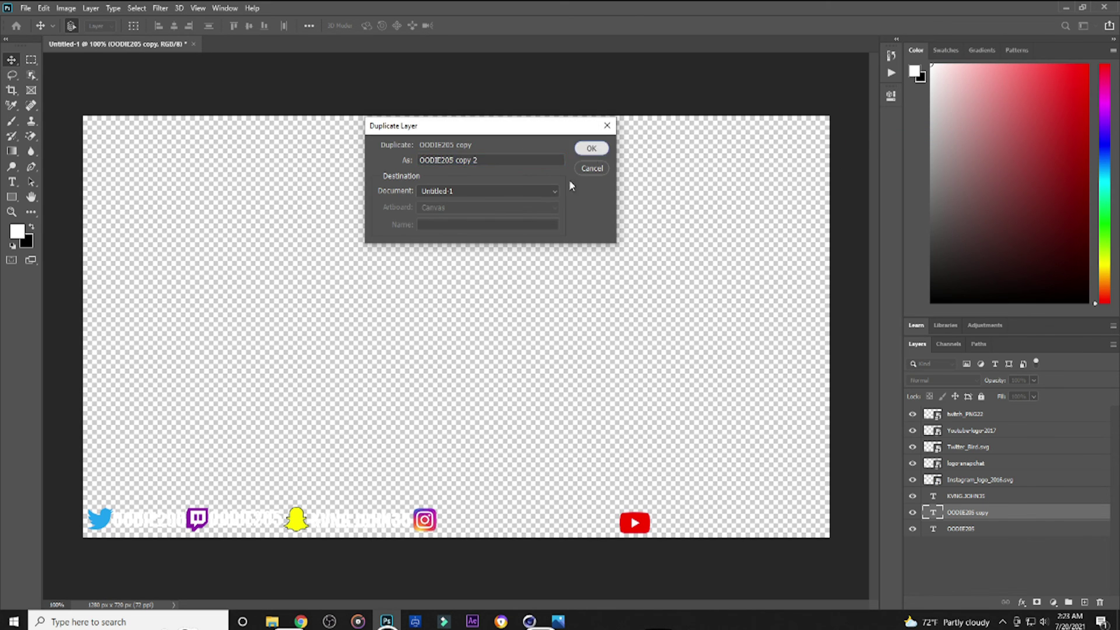
drag(273, 519, 507, 517)
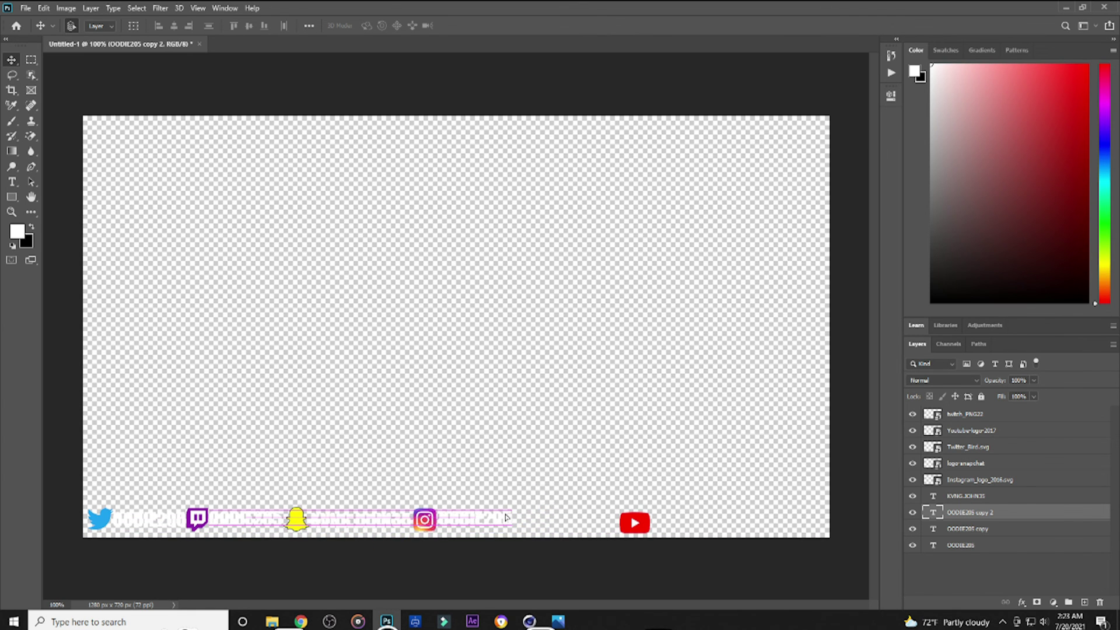
- Place the YouTube logo after the Instagram username and put a duplicate of that username text beside it
drag(627, 524, 523, 521)
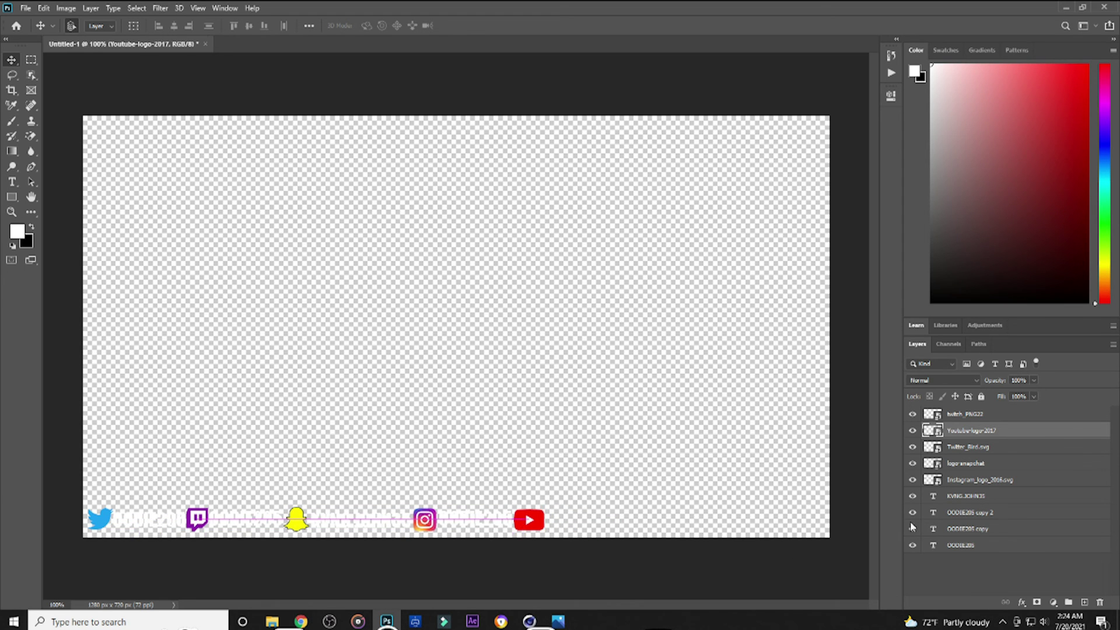
click(983, 514)
right_click(983, 514)
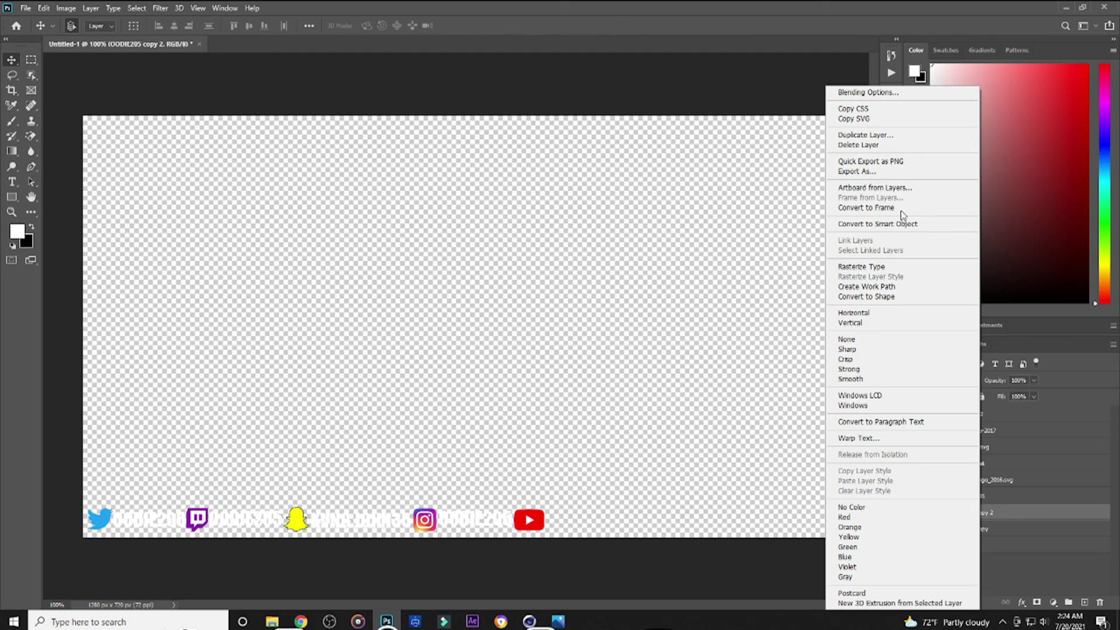
click(892, 136)
click(593, 149)
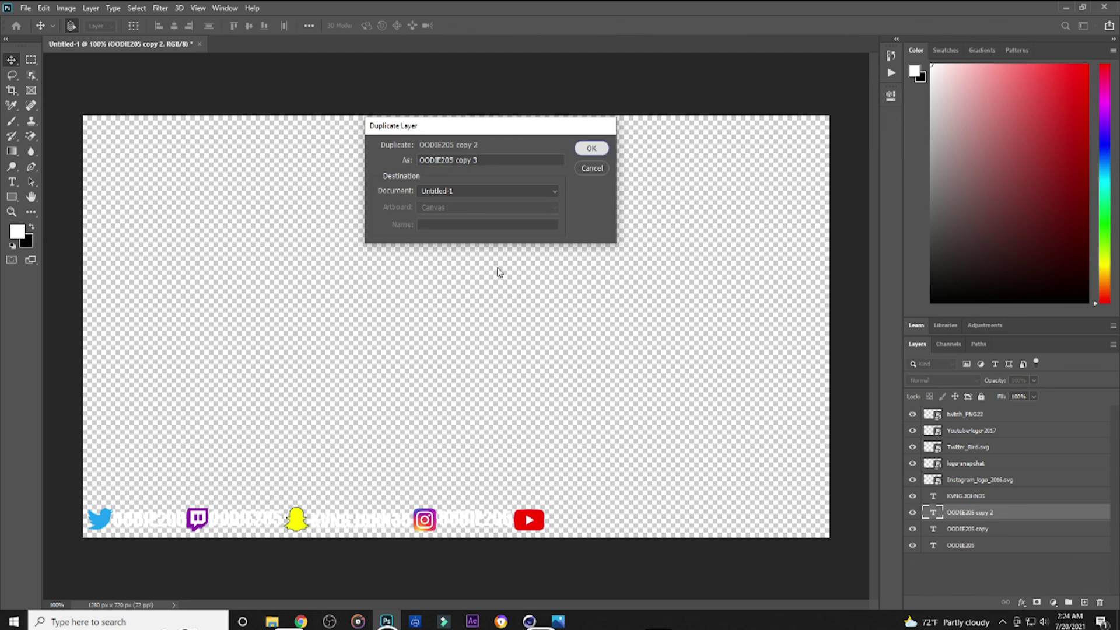
drag(253, 525, 257, 525)
drag(463, 525, 569, 526)
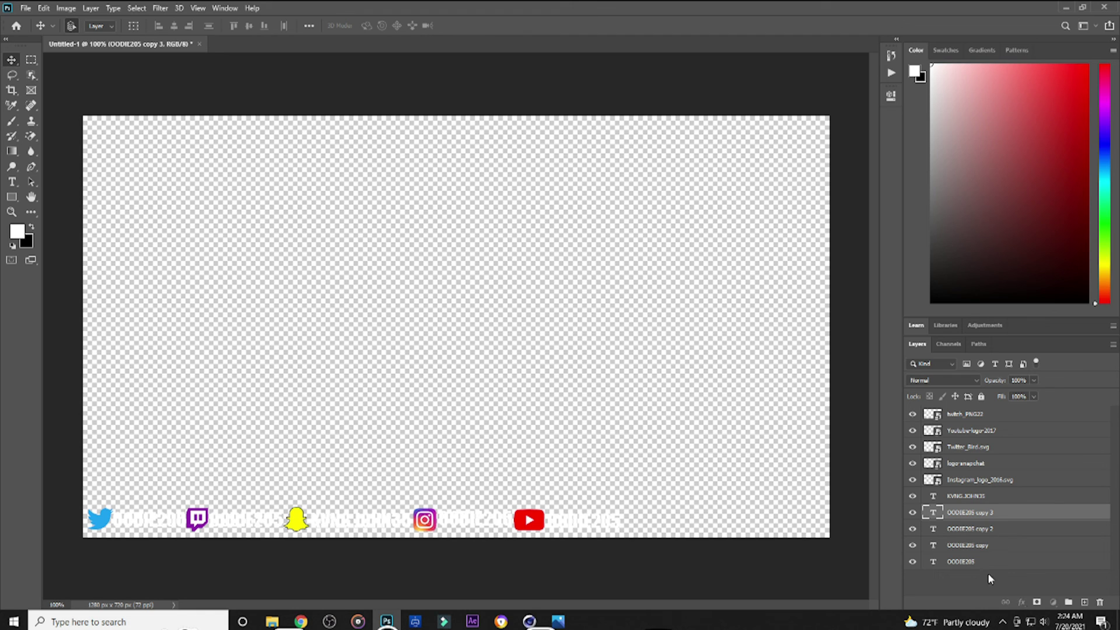
- Add a Stroke layer effect to the username text beside the Twitter bird
click(1003, 561)
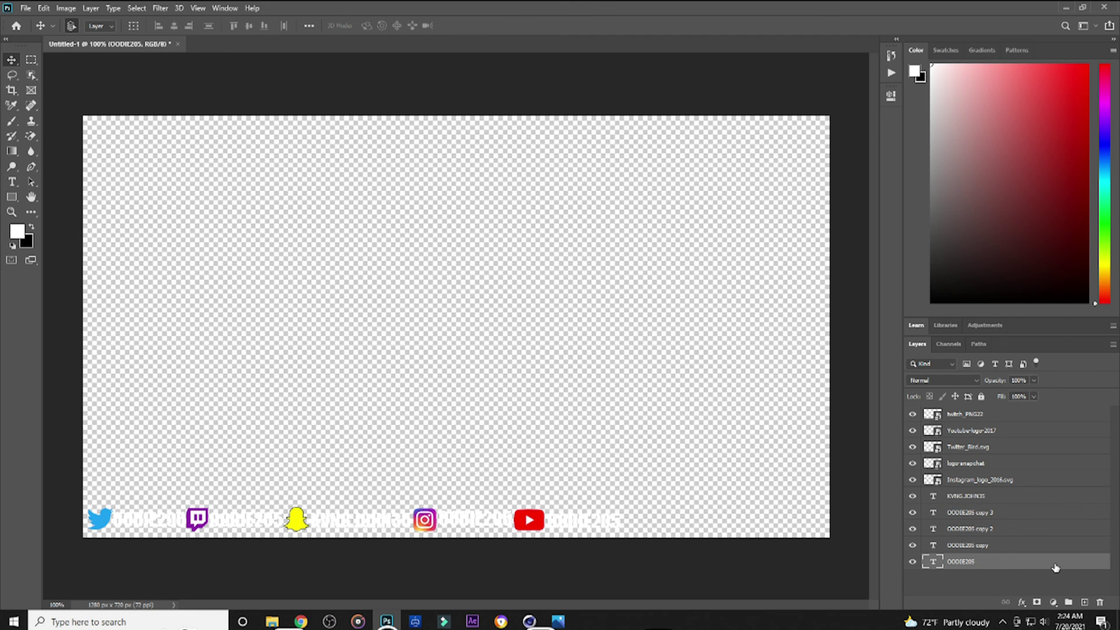
double_click(1055, 565)
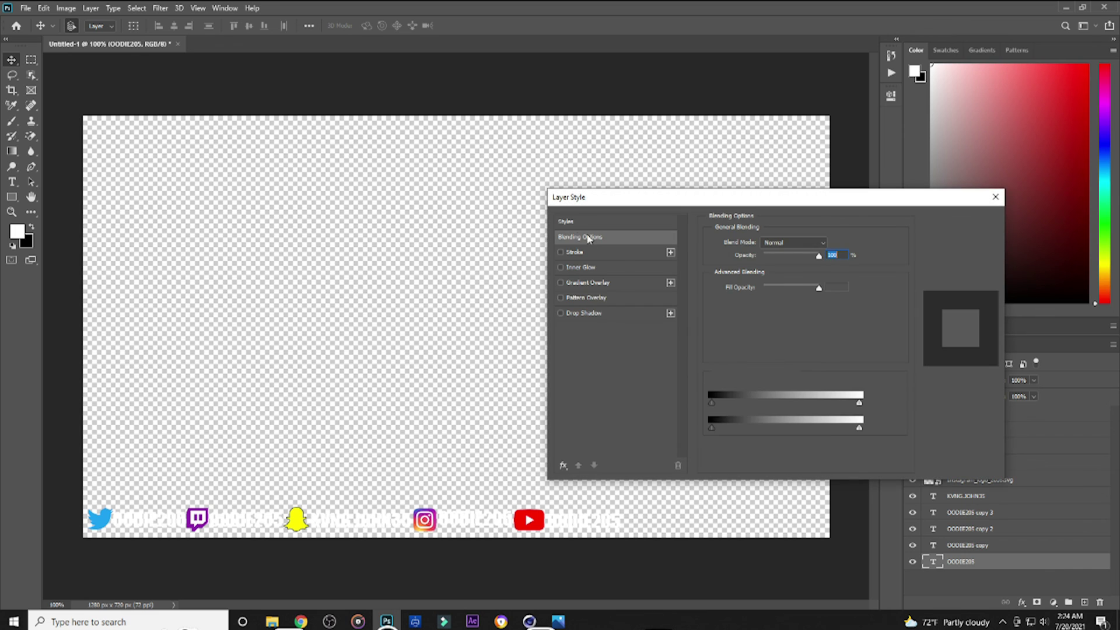
click(561, 252)
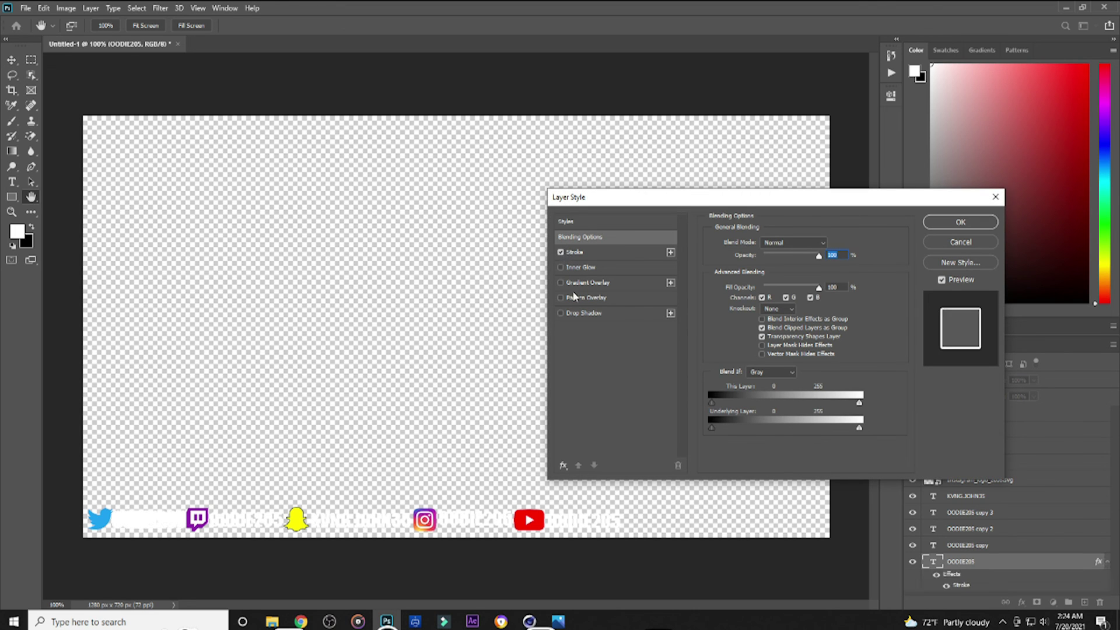
click(618, 252)
click(960, 224)
mouse_move(144, 526)
mouse_down()
mouse_move(169, 516)
mouse_move(143, 528)
mouse_up()
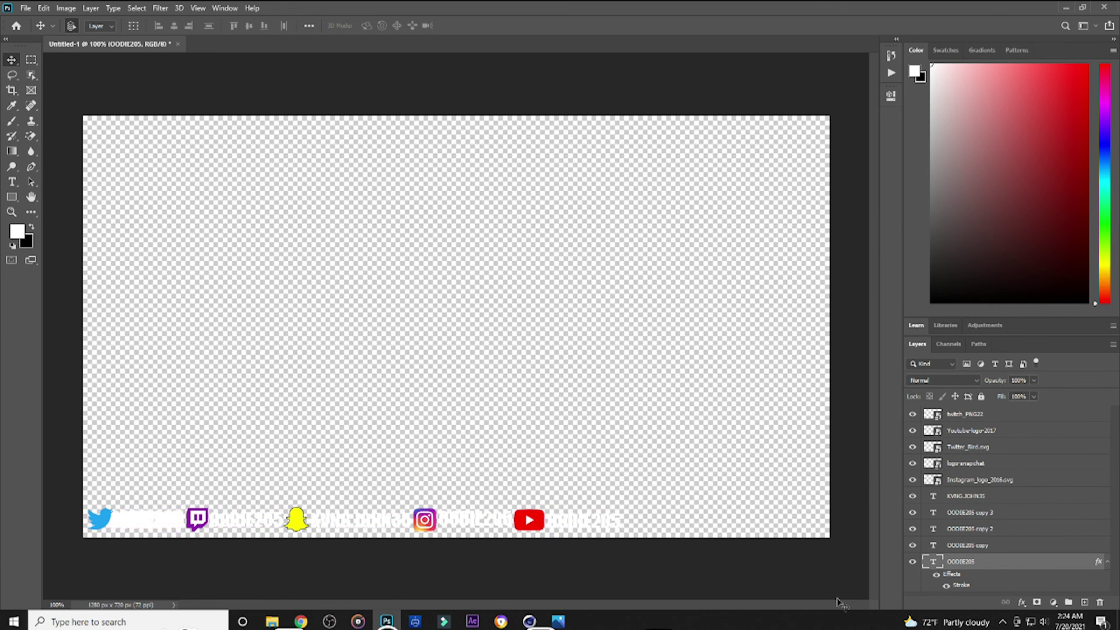
- Set the Twitter username's stroke colour to black (000000) and its size to 4 px
double_click(1043, 570)
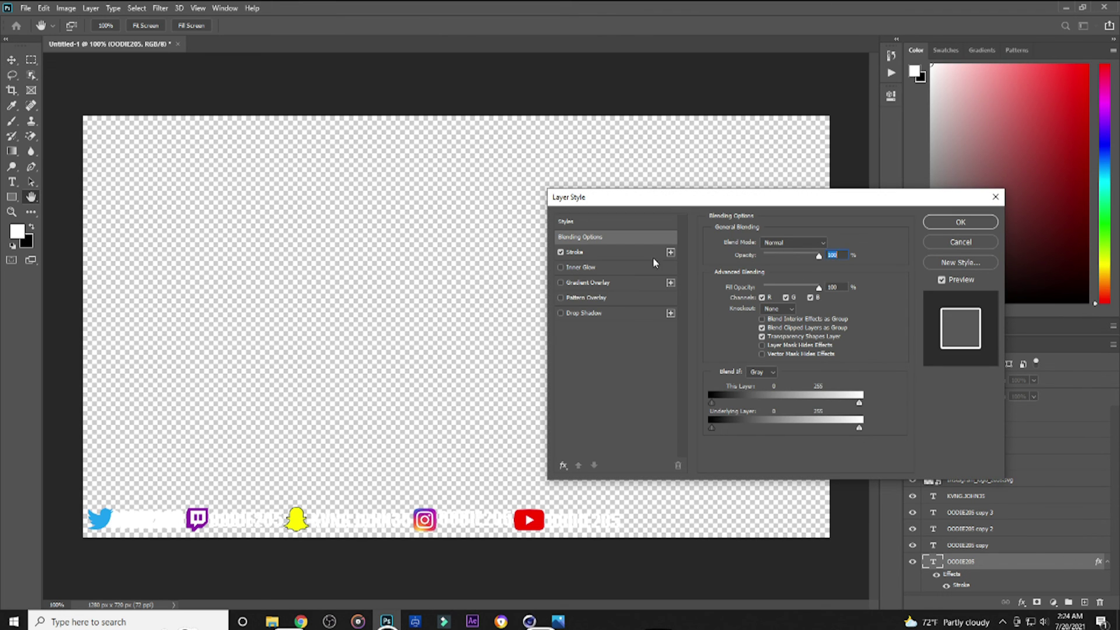
click(603, 250)
click(741, 330)
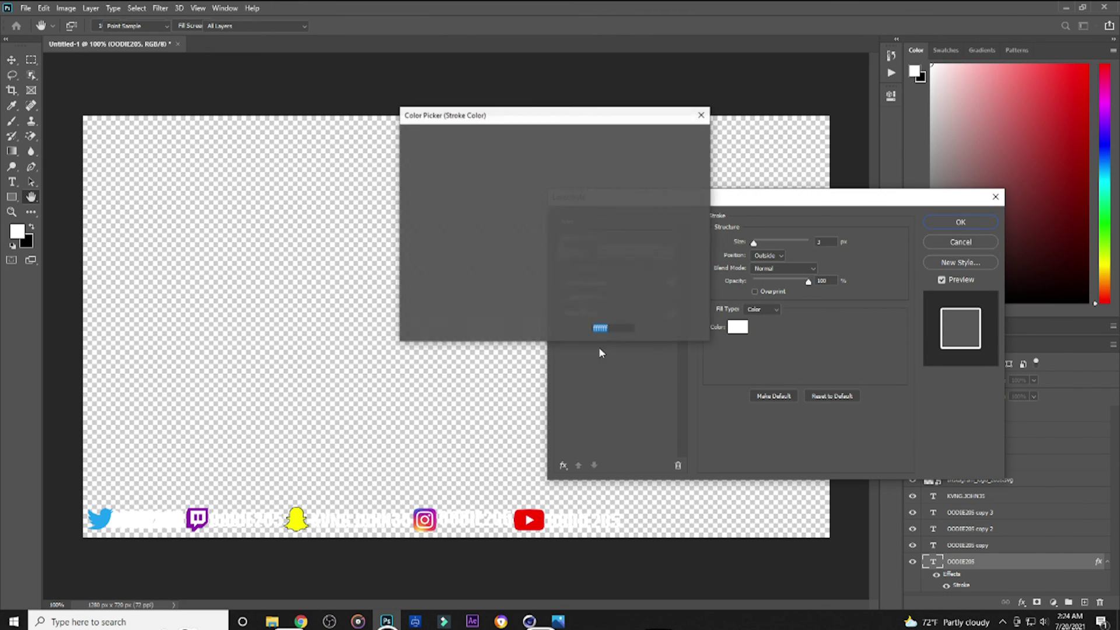
text(482121)
click(554, 291)
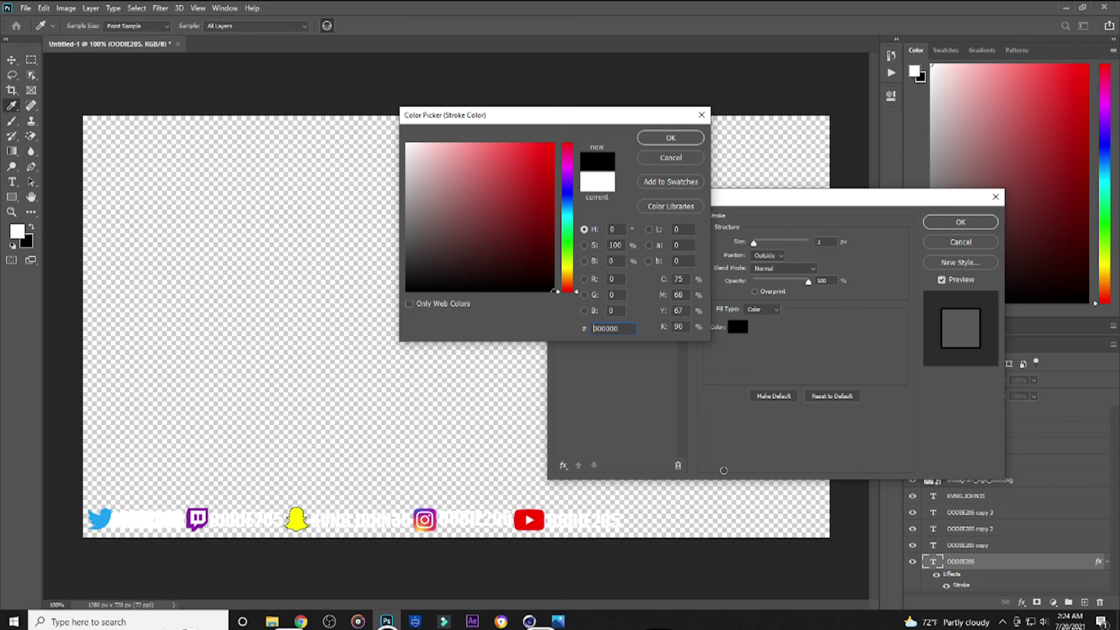
click(676, 138)
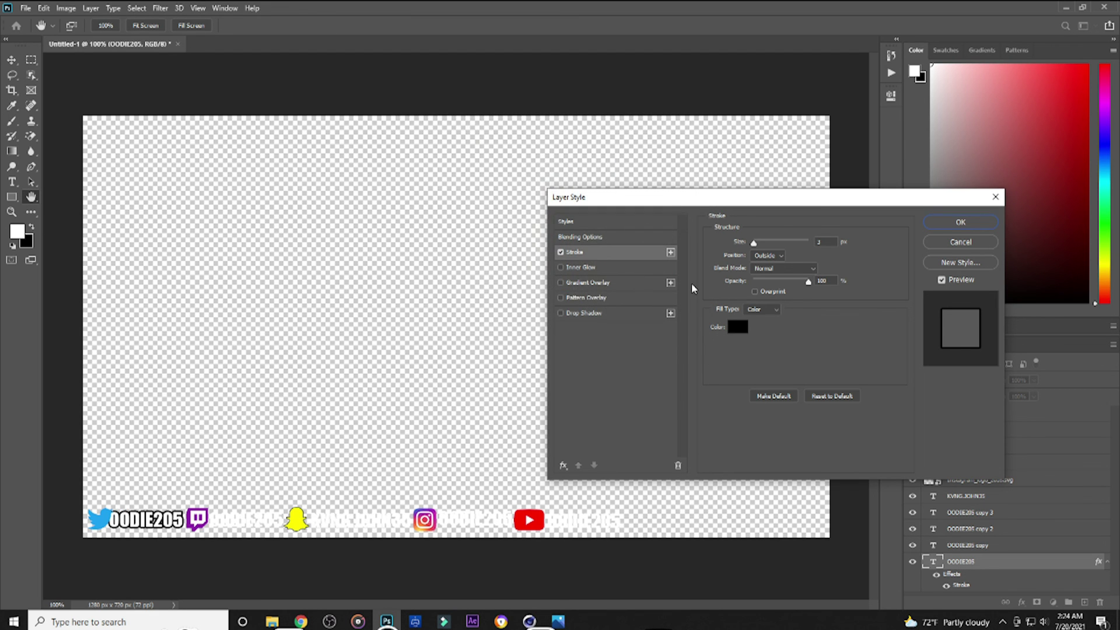
click(824, 242)
text(4)
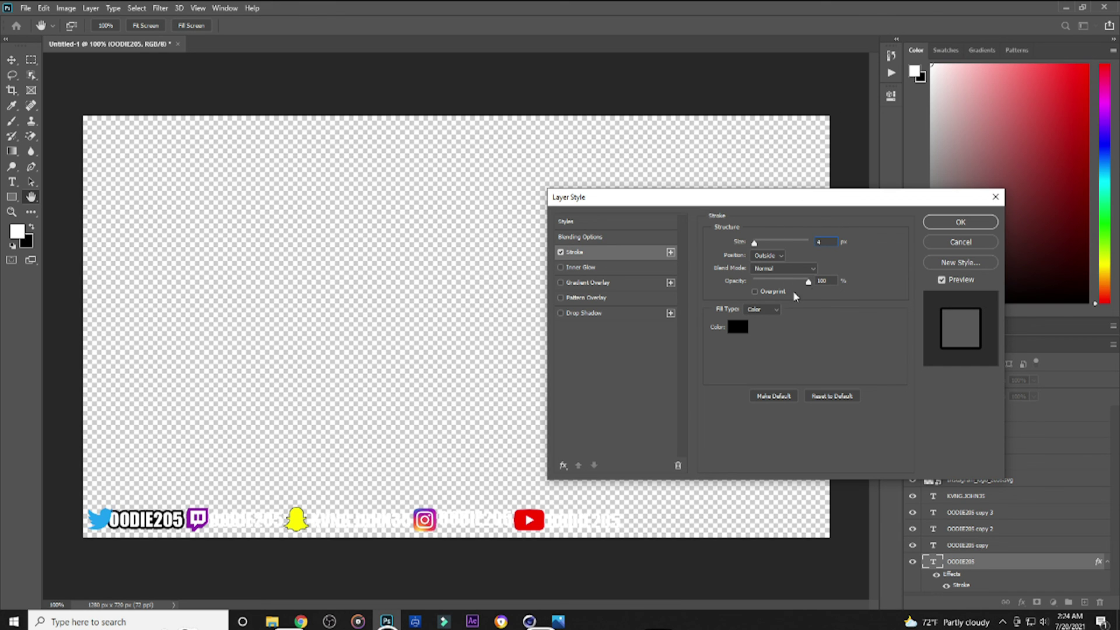
- Try the Inside and Center stroke positions, set the position back to Outside, and apply the layer style
click(780, 260)
click(782, 259)
click(784, 258)
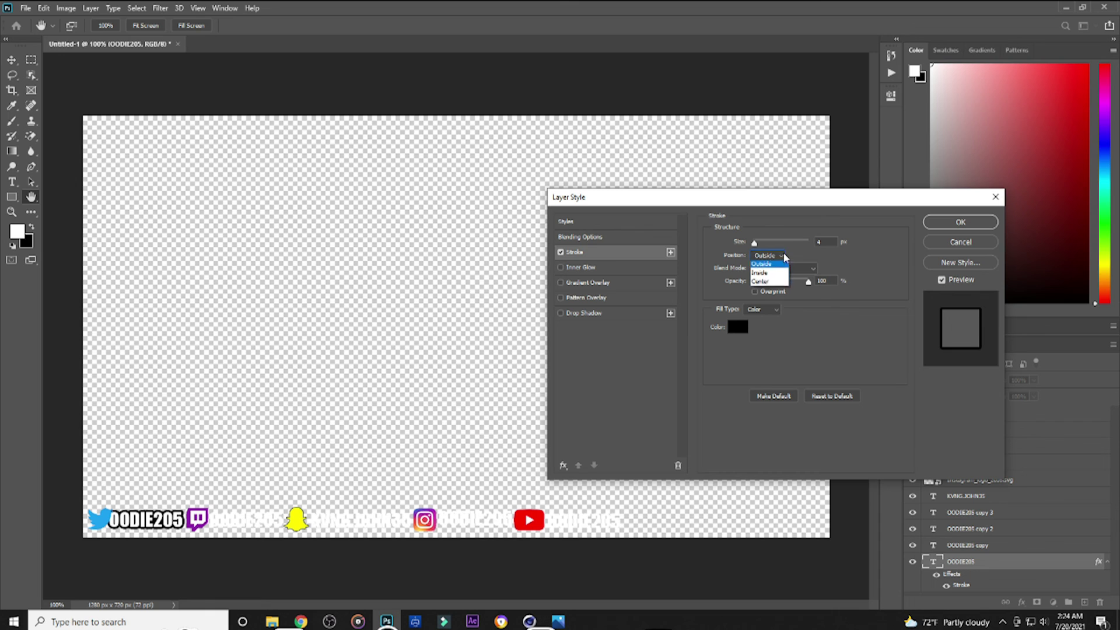
click(764, 273)
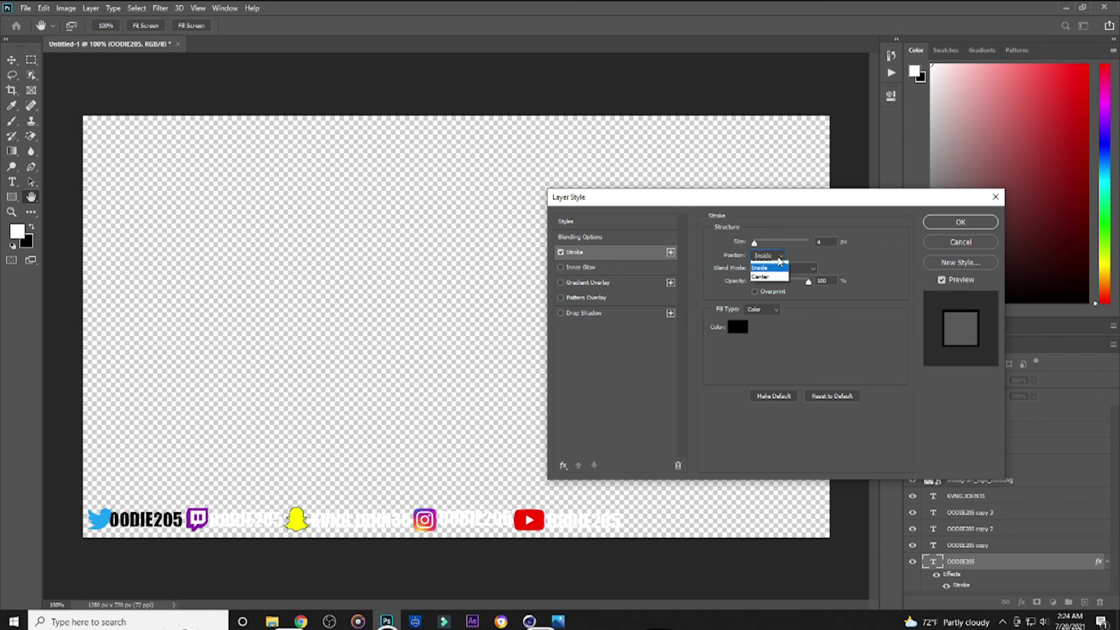
click(766, 277)
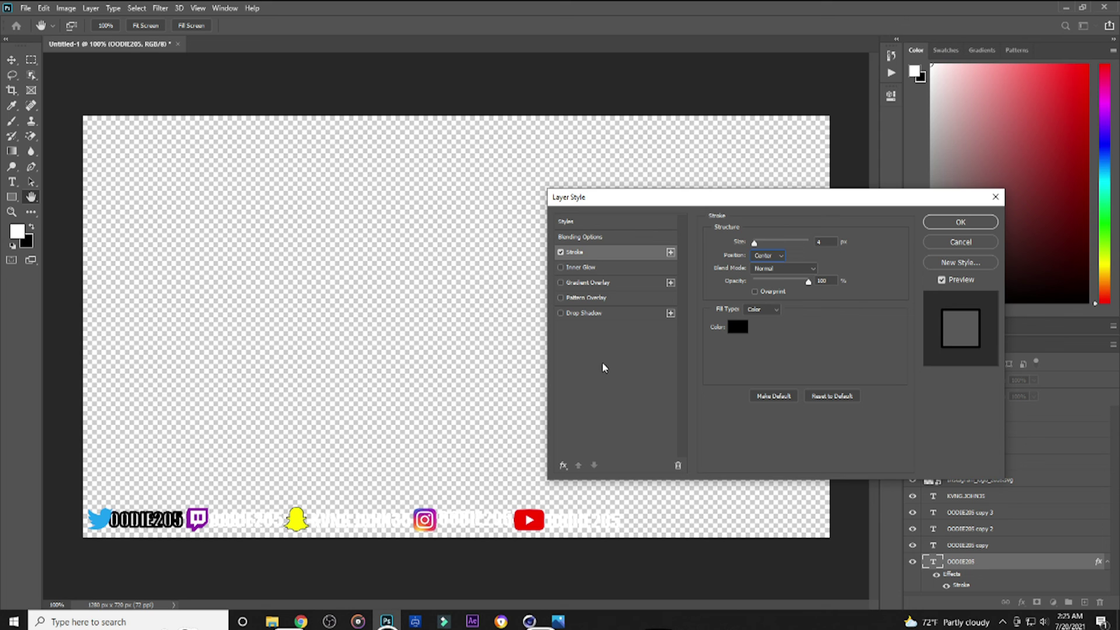
click(782, 256)
click(778, 263)
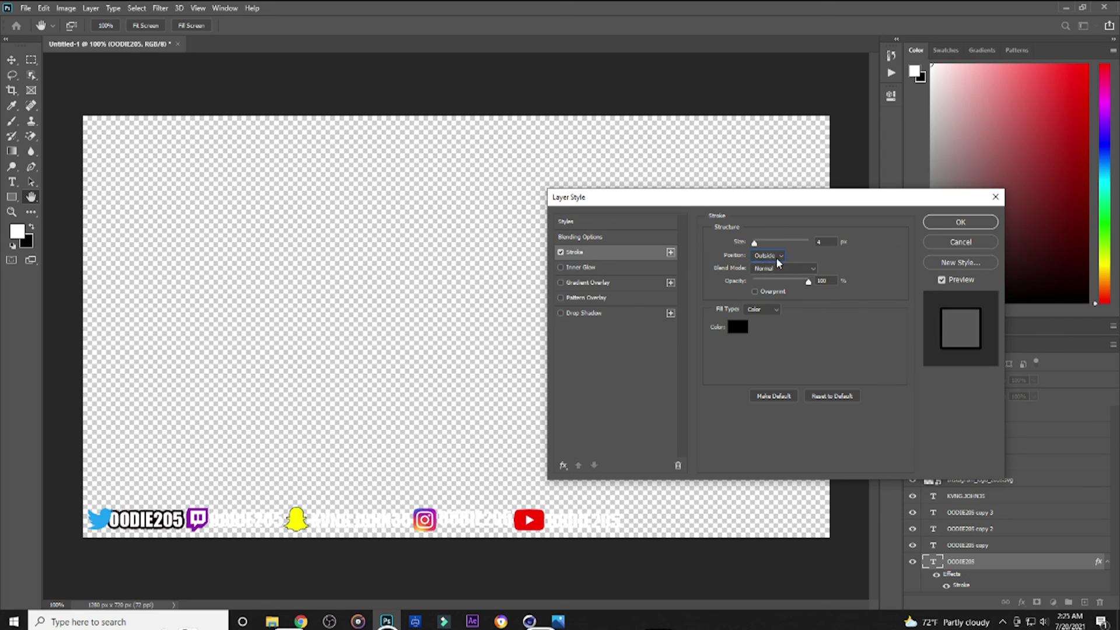
click(960, 222)
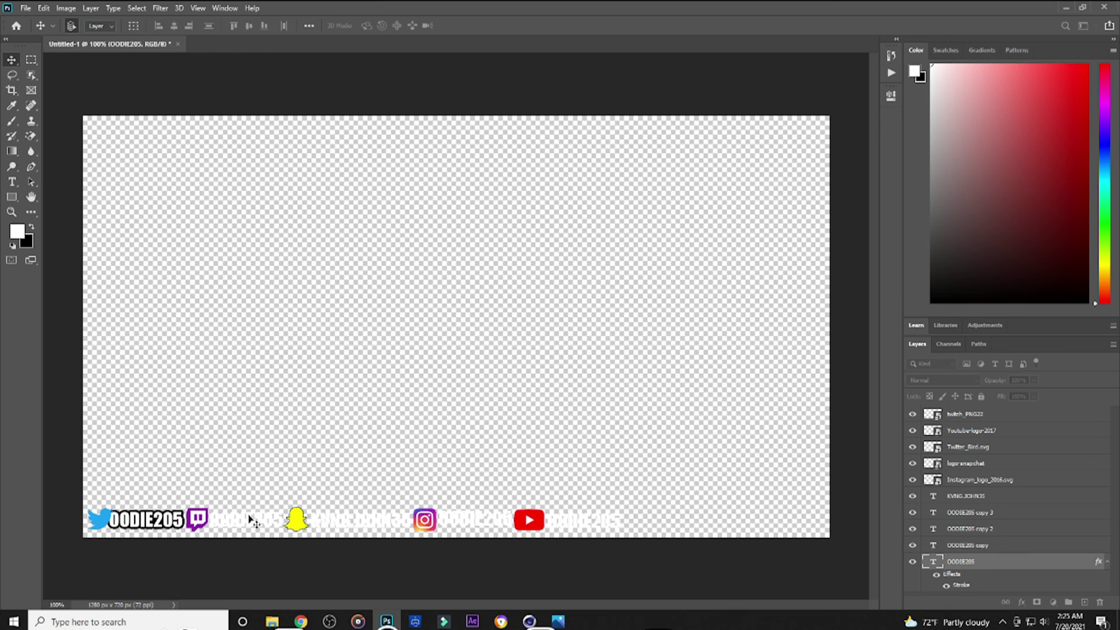
- Add the black outside Stroke effect to the username text beside the Twitch logo and collapse the listed layer effects
click(945, 545)
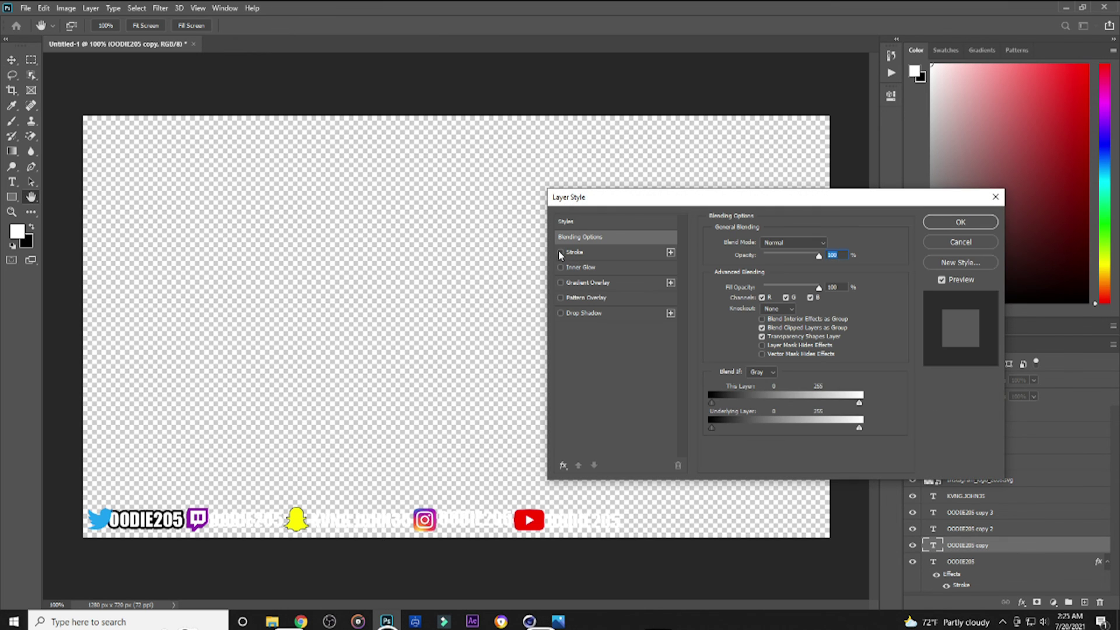
click(558, 252)
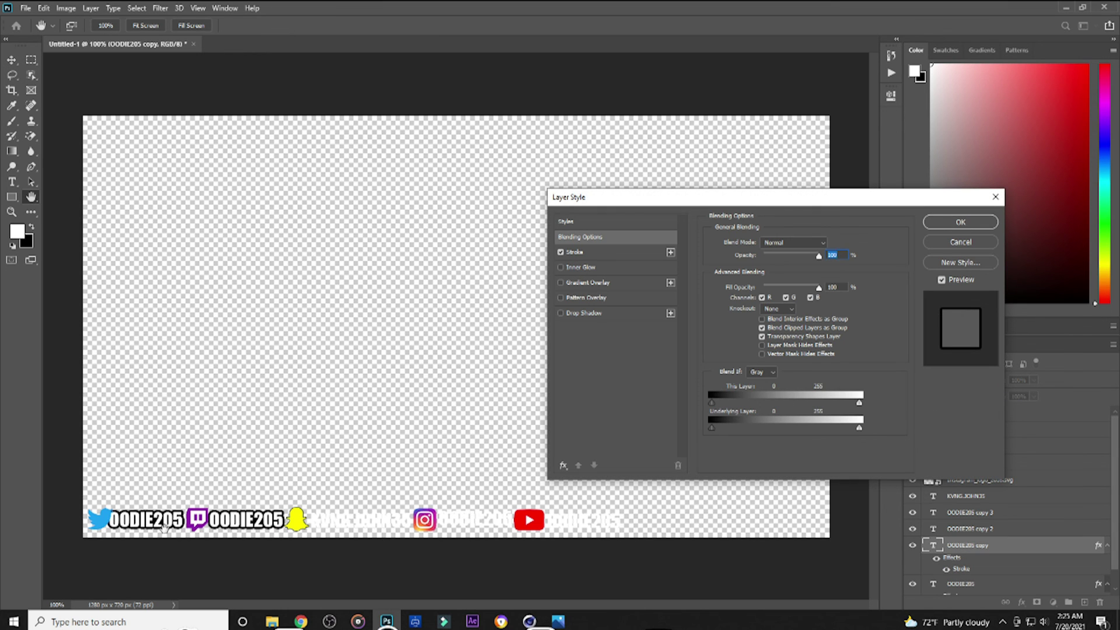
click(959, 223)
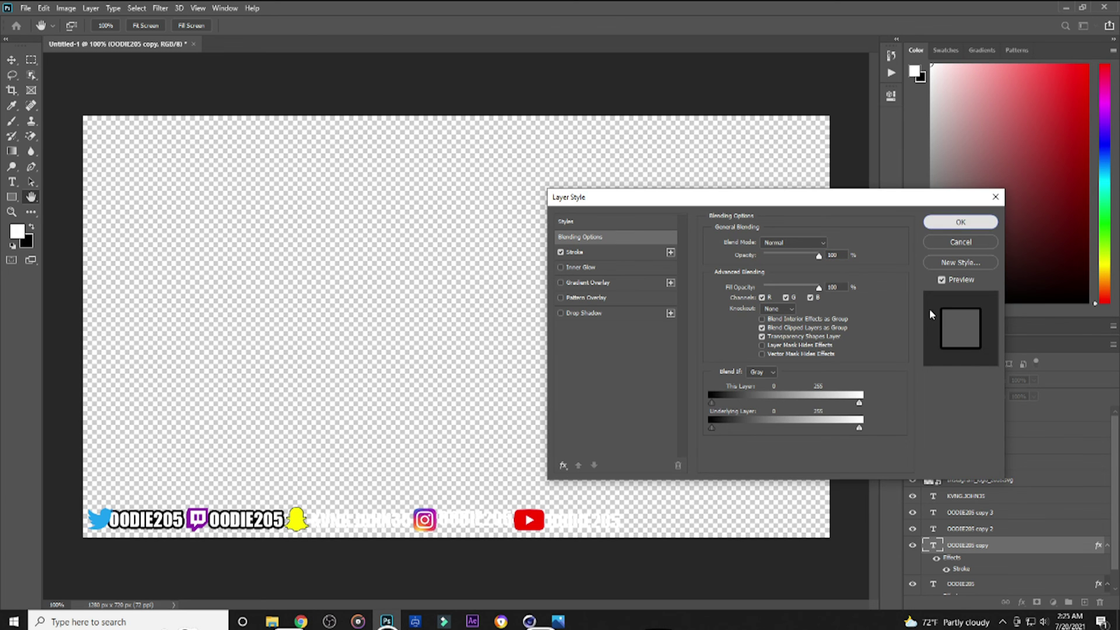
click(1108, 548)
click(1107, 561)
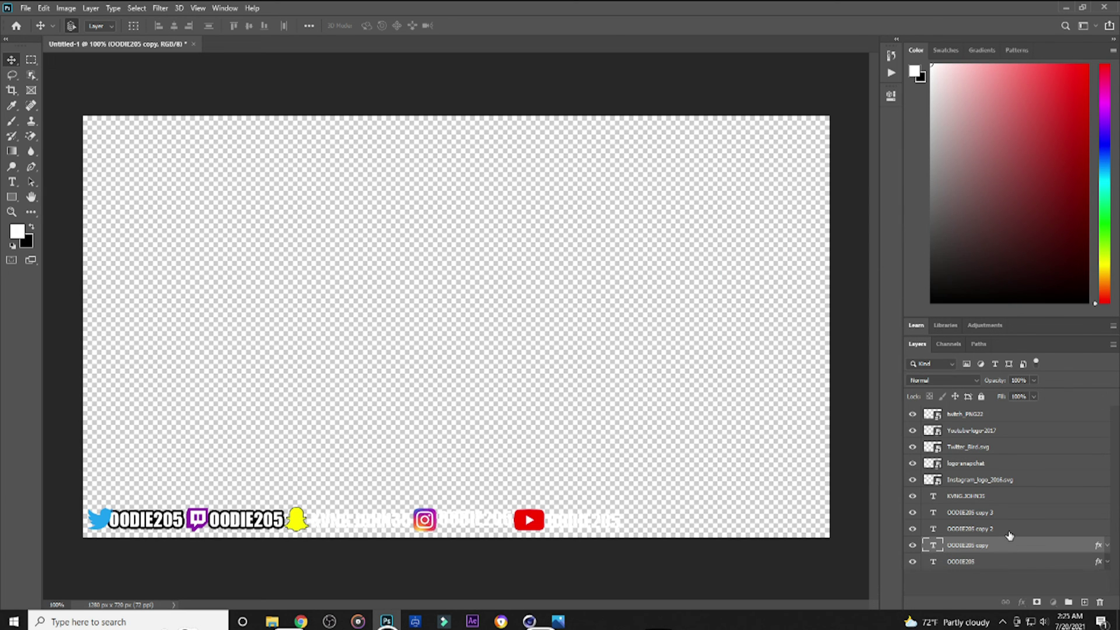
- Apply the black Stroke layer effect to the username text beside the Instagram logo and collapse its effects list
click(1010, 530)
double_click(1013, 529)
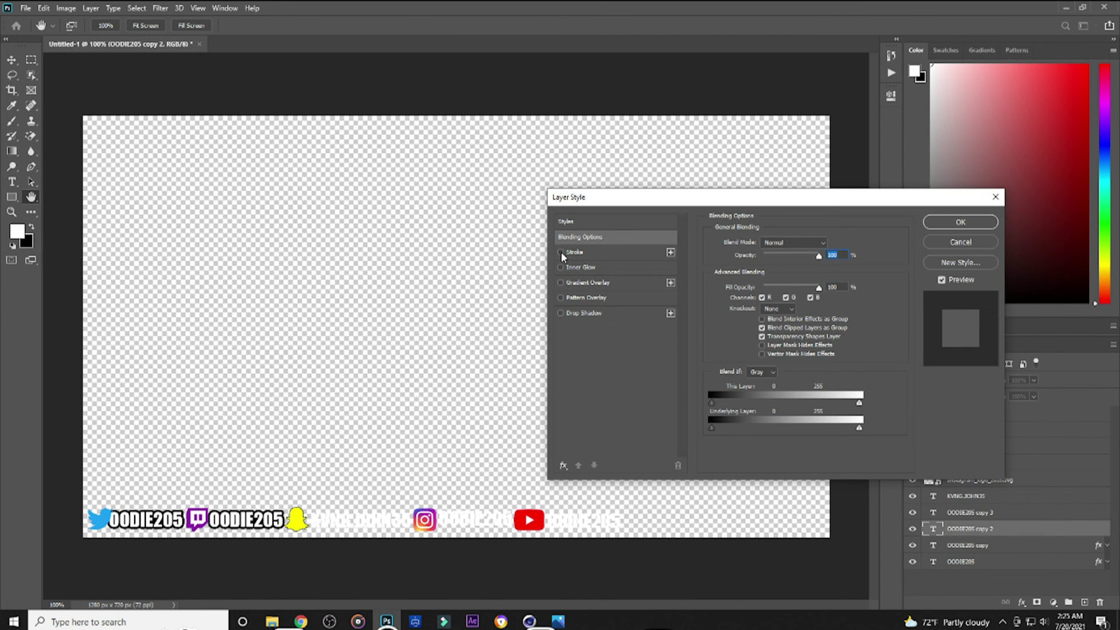
click(561, 252)
click(972, 224)
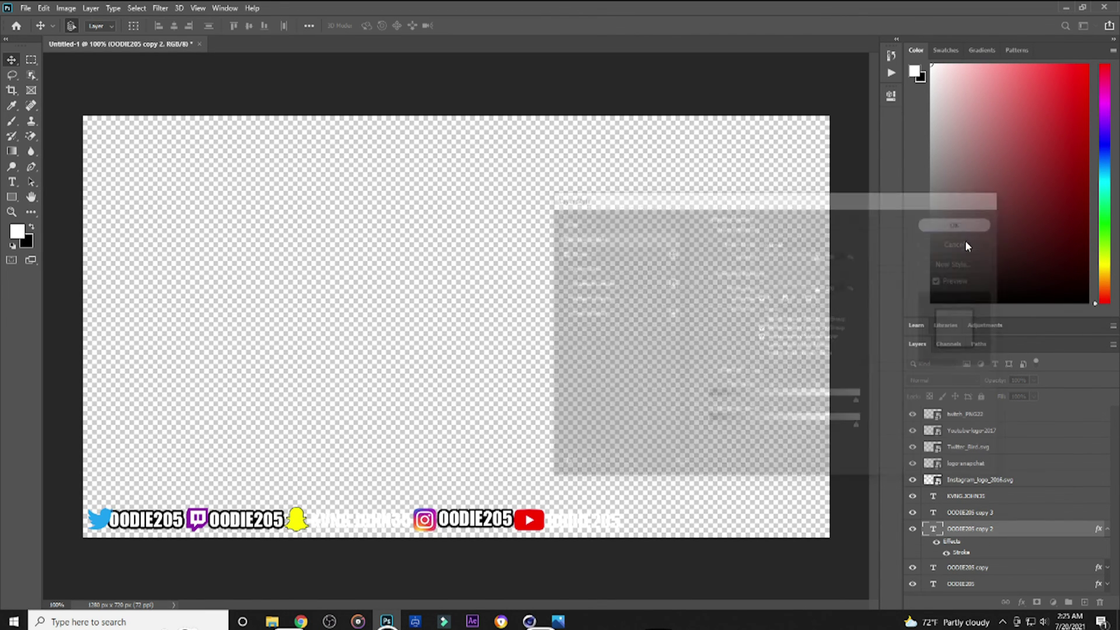
click(1108, 529)
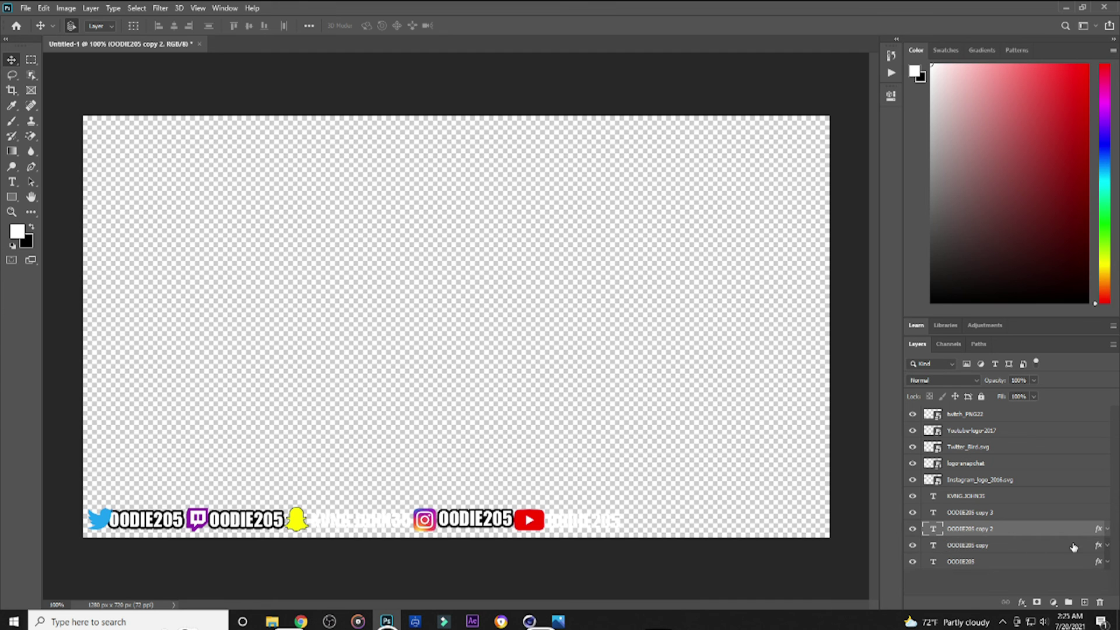
- Apply the black Stroke layer effect to the username text beside the YouTube logo
click(1000, 513)
double_click(1000, 513)
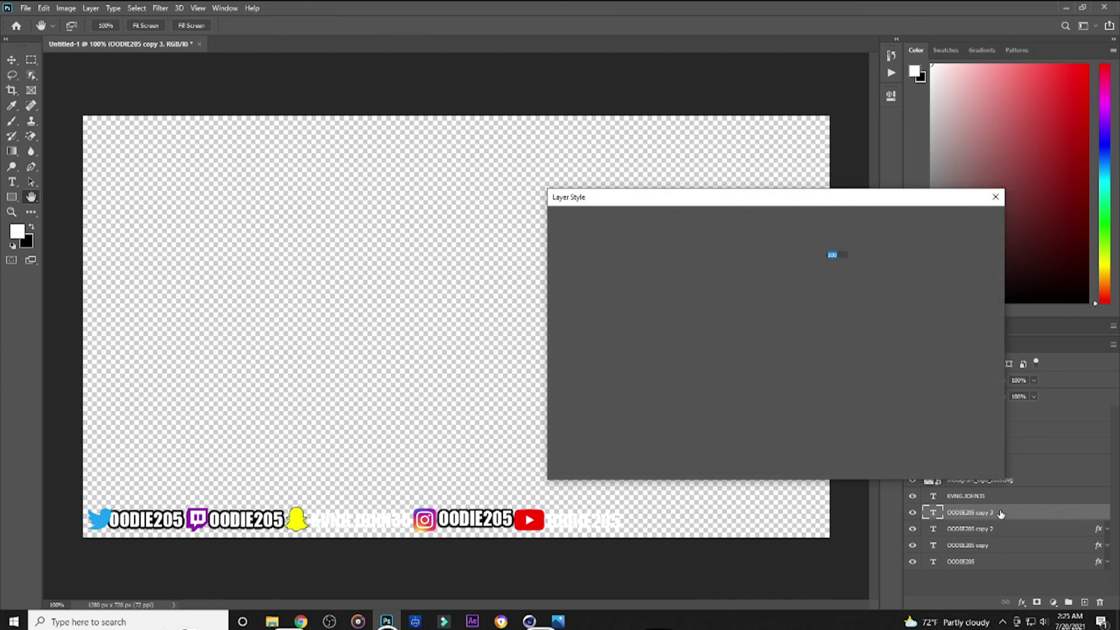
click(567, 253)
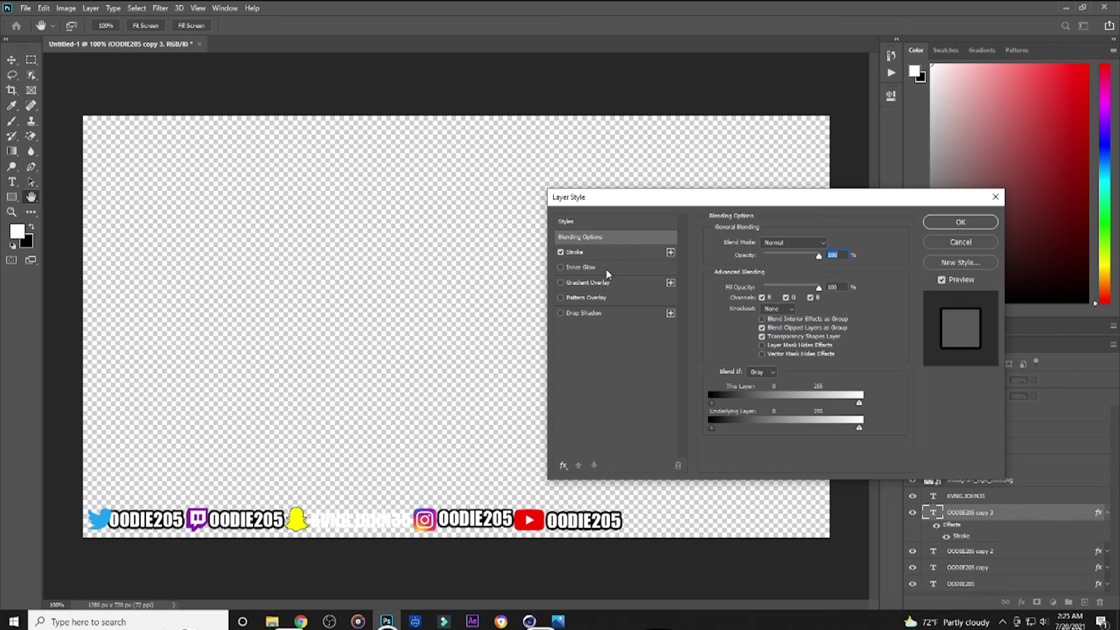
click(949, 223)
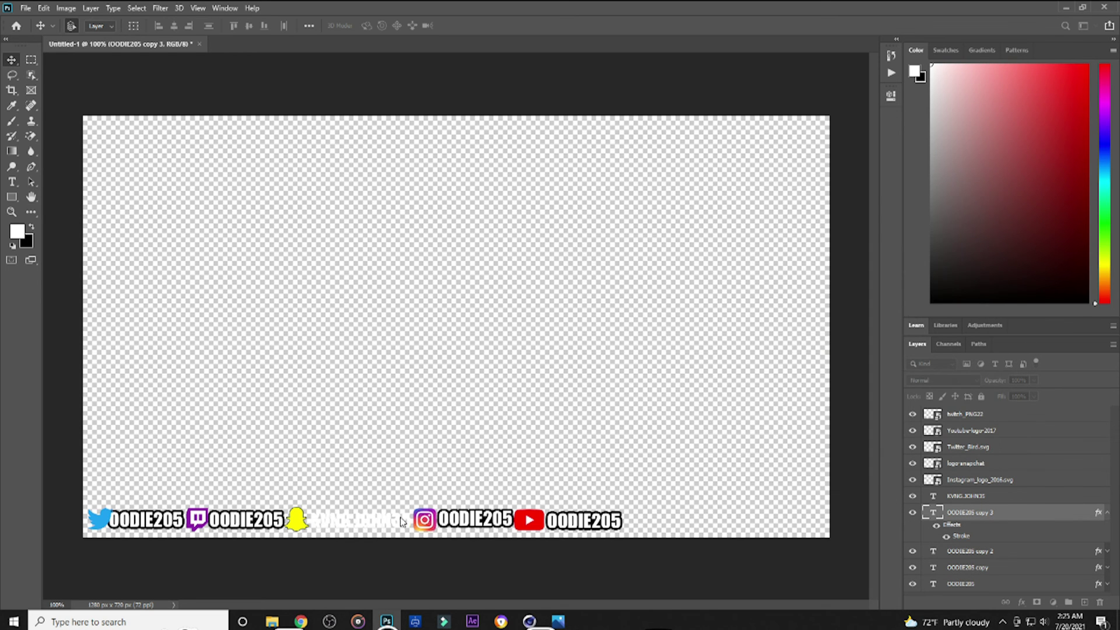
- Apply the black Stroke layer effect to the Snapchat username text and collapse the expanded effects of the text layers
click(1022, 497)
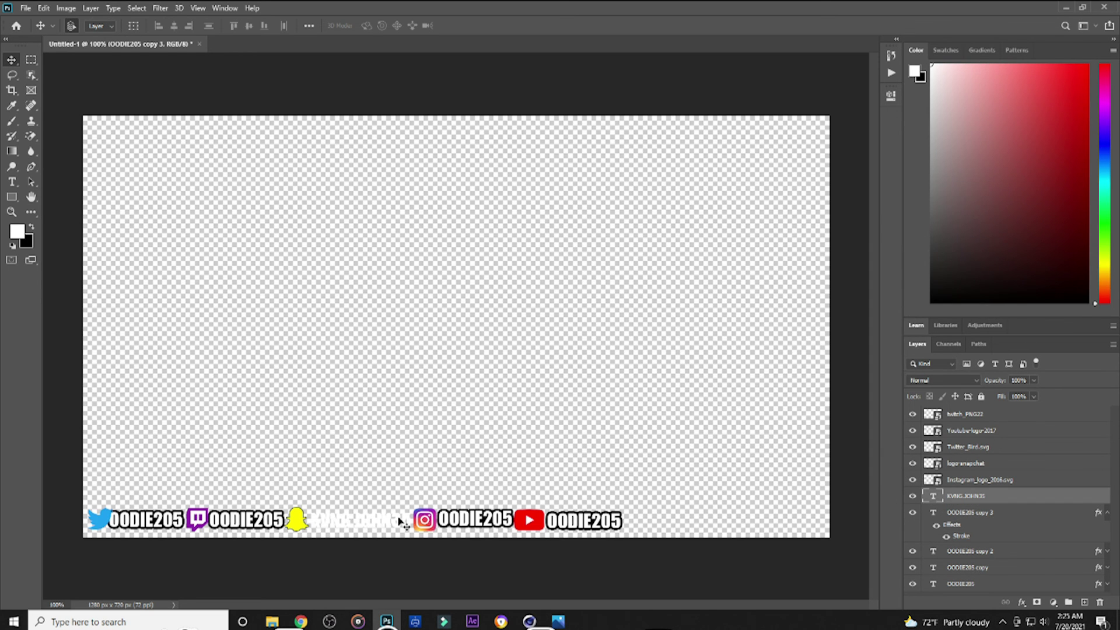
double_click(1024, 502)
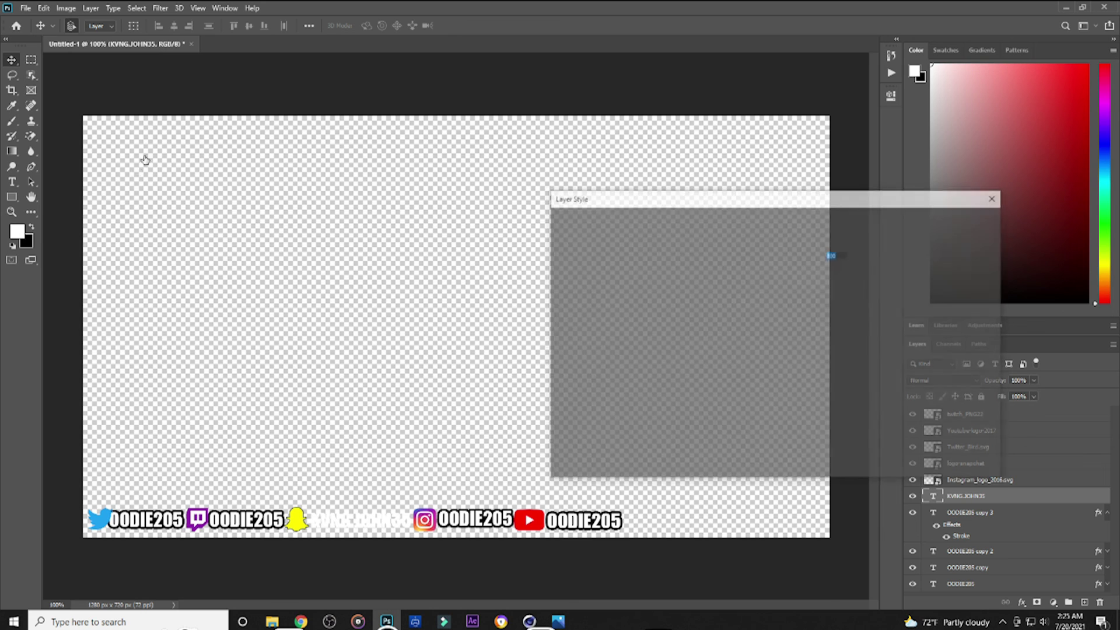
click(561, 252)
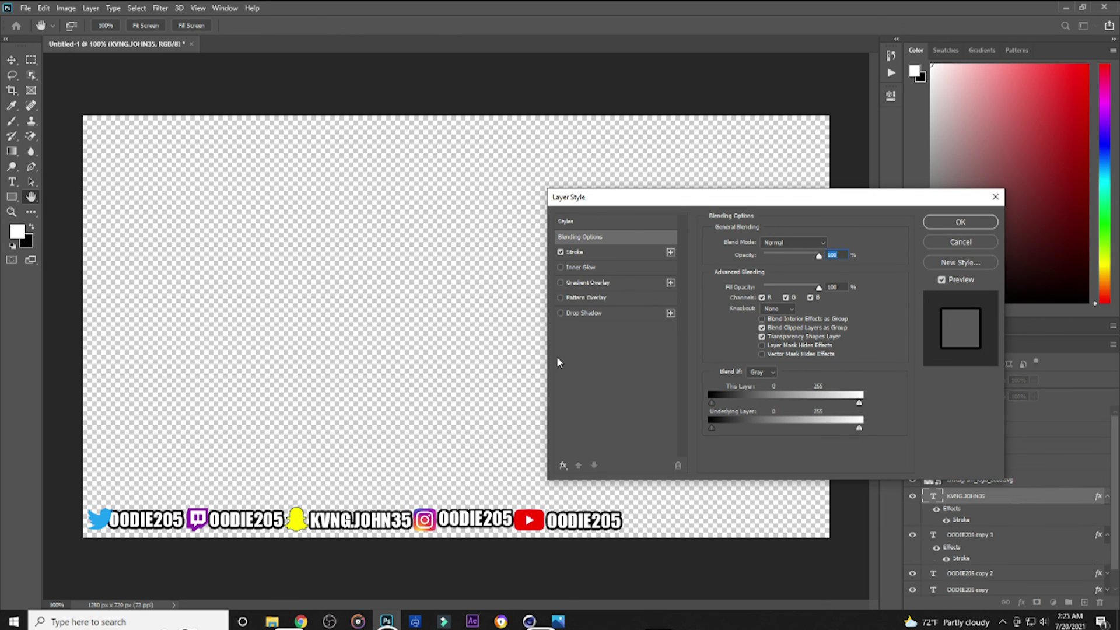
click(960, 222)
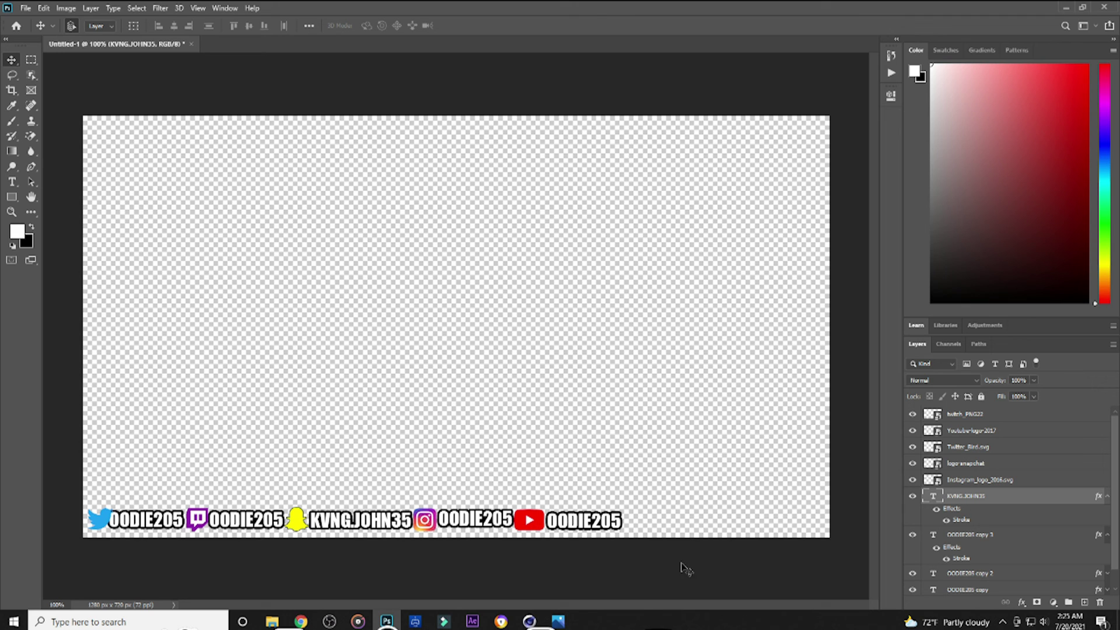
click(1106, 496)
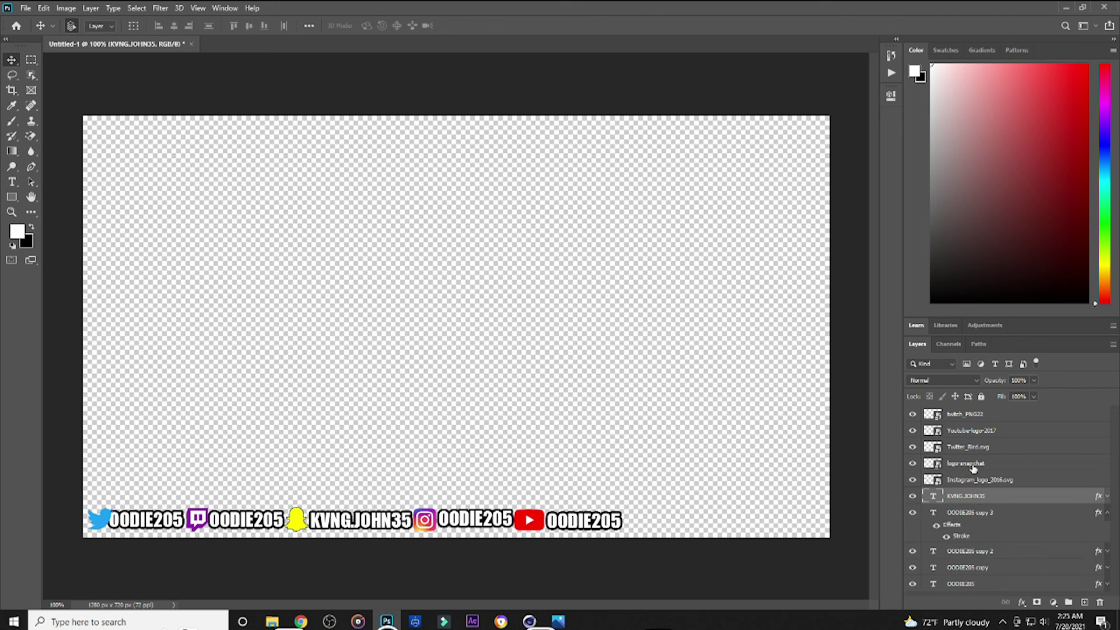
click(1106, 513)
- Outline the Instagram logo with a 4 px black outside Stroke effect and collapse its effects list
click(1036, 480)
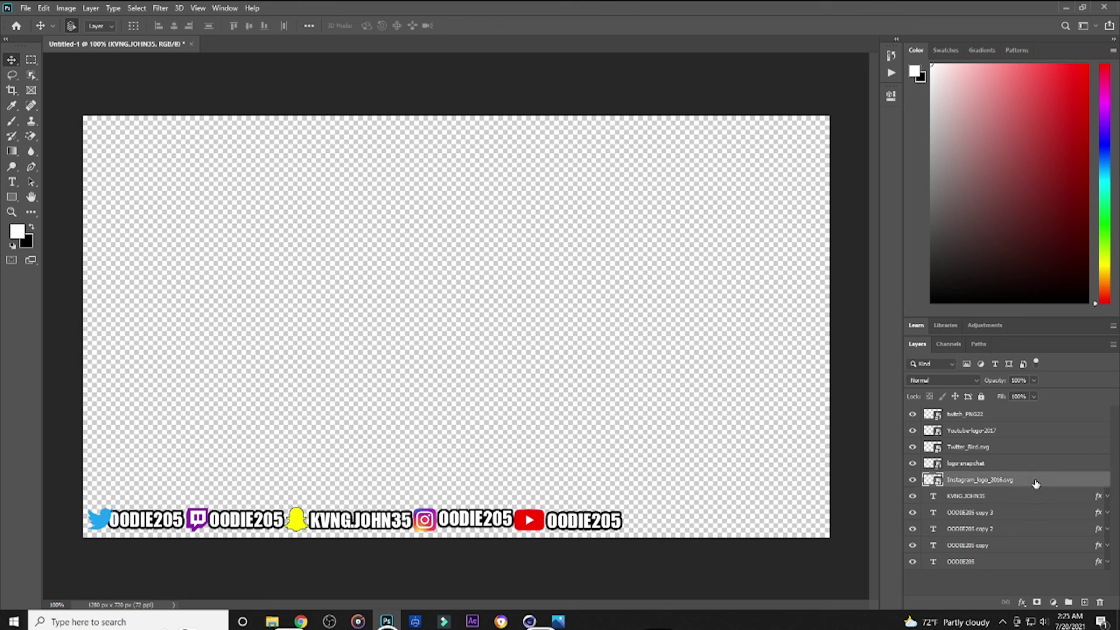
double_click(1035, 482)
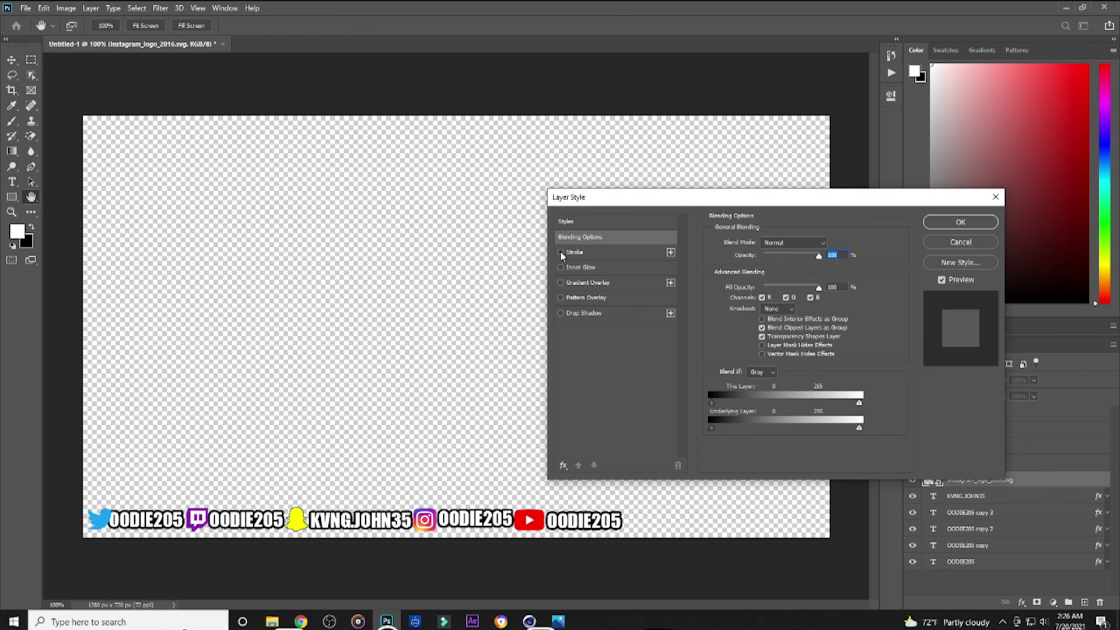
click(560, 252)
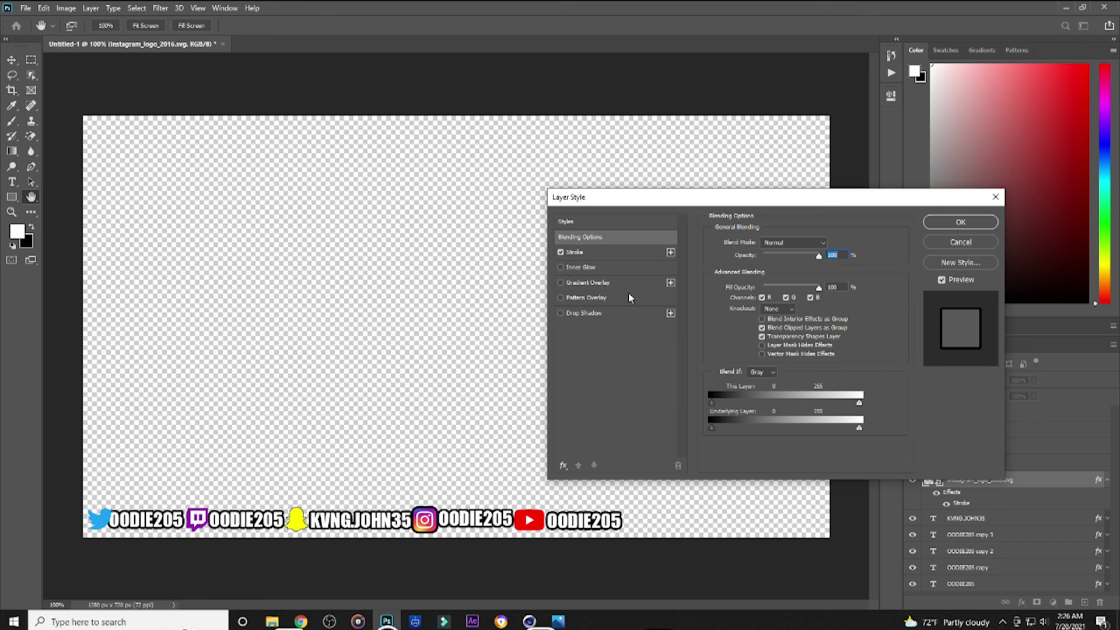
click(614, 252)
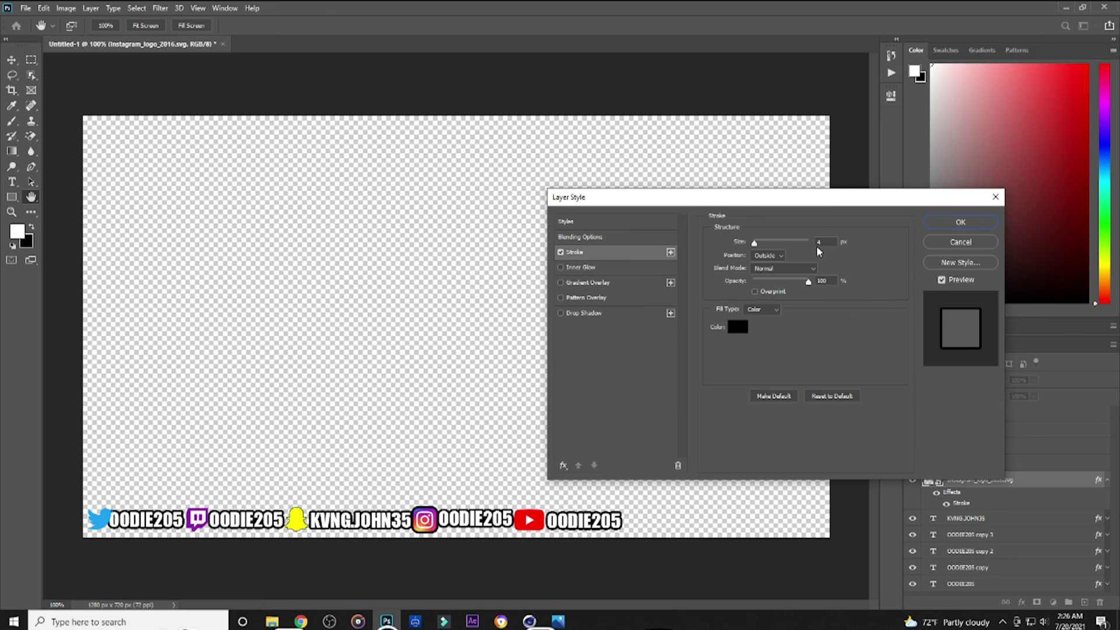
click(961, 223)
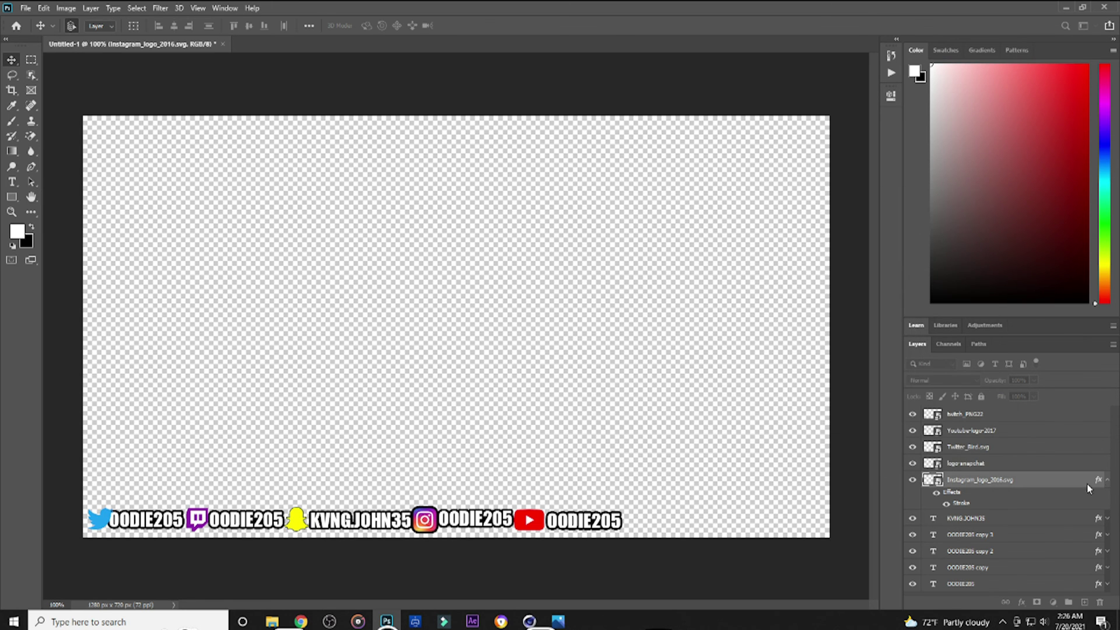
click(1107, 479)
- Outline the Snapchat logo with a 4 px black outside Stroke effect and collapse its effects list
click(1006, 464)
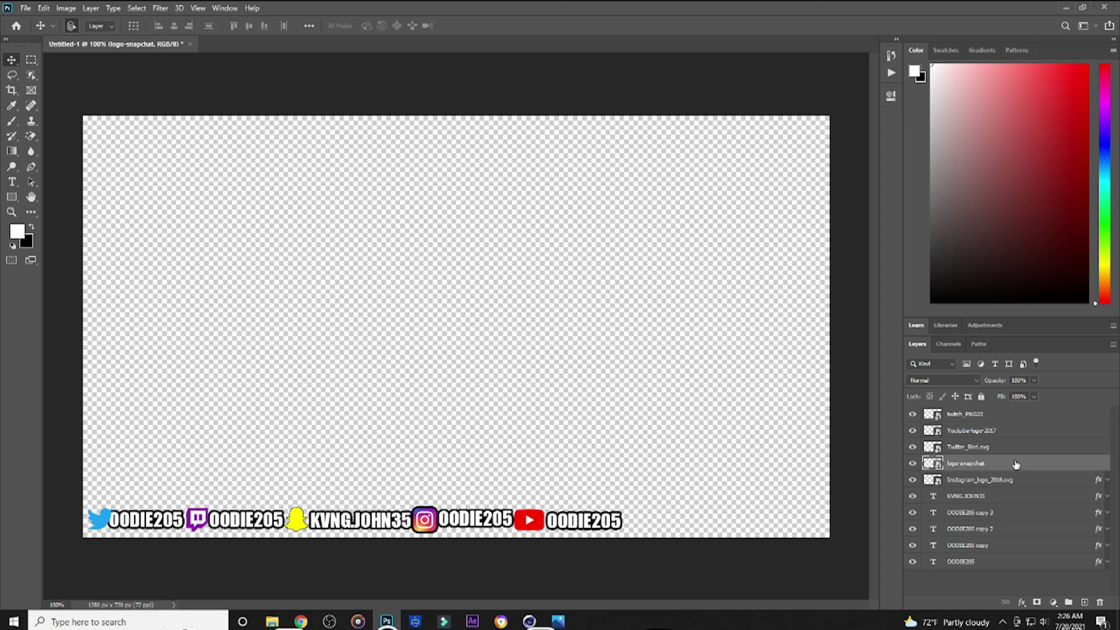
double_click(1022, 423)
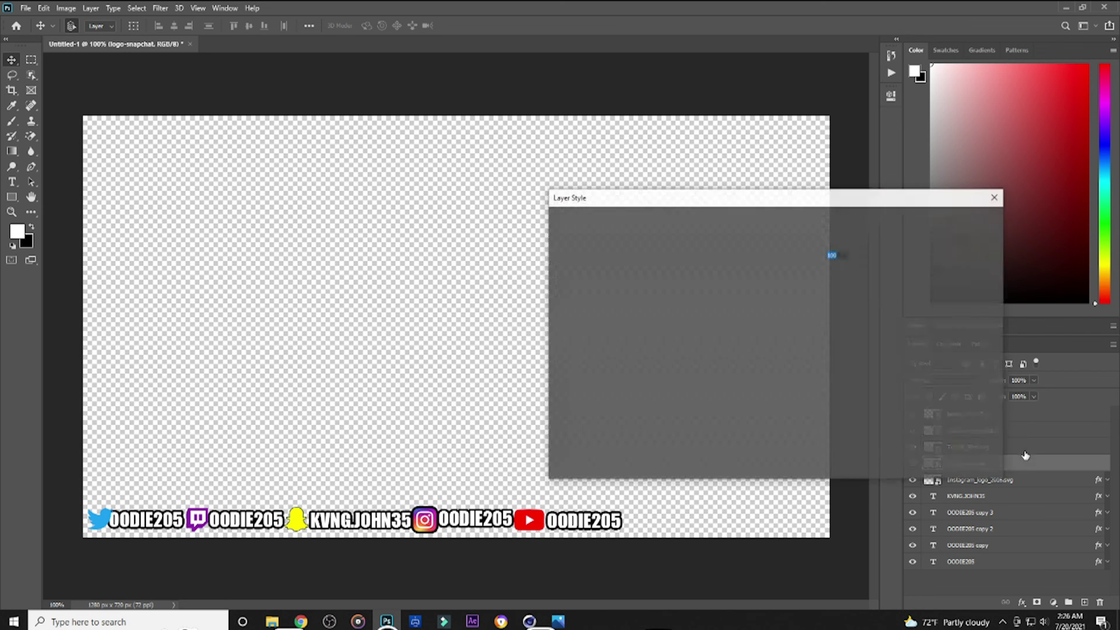
click(560, 253)
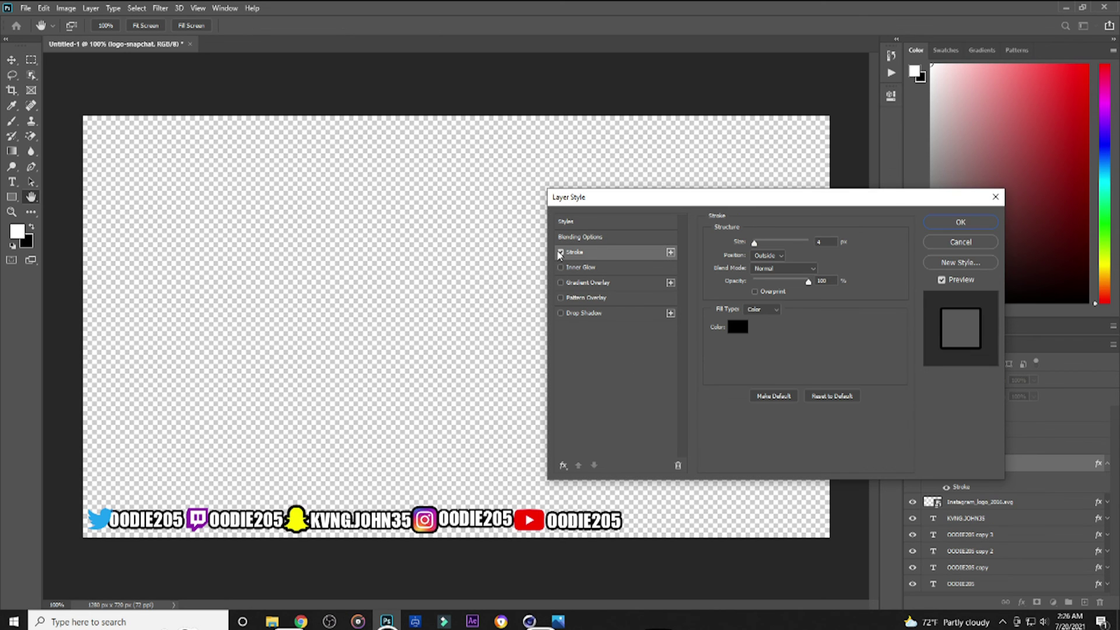
click(961, 222)
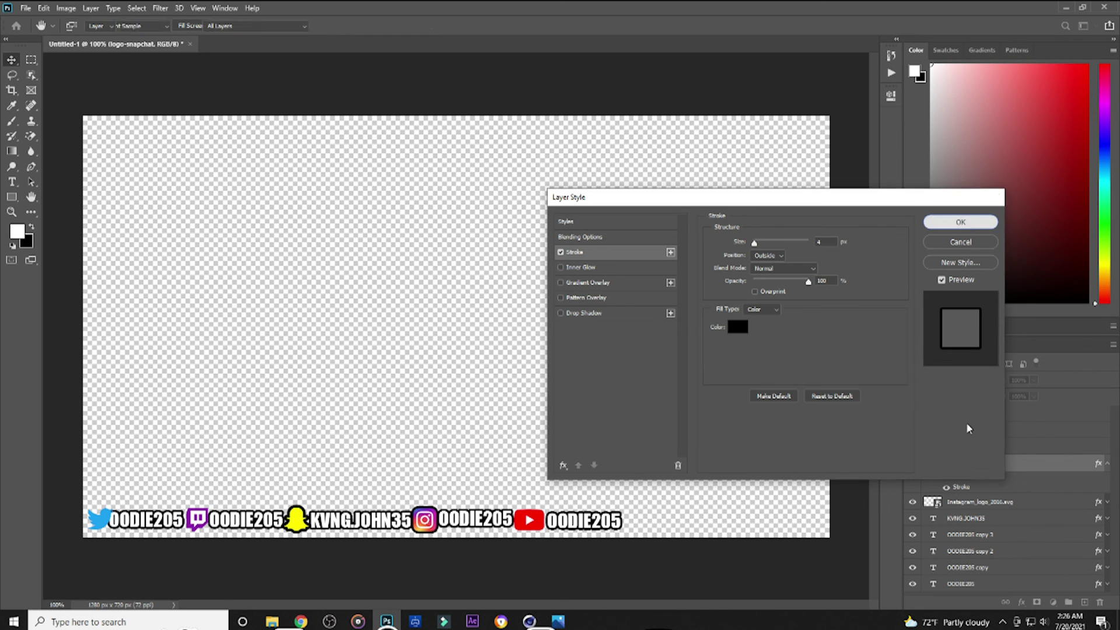
click(1107, 465)
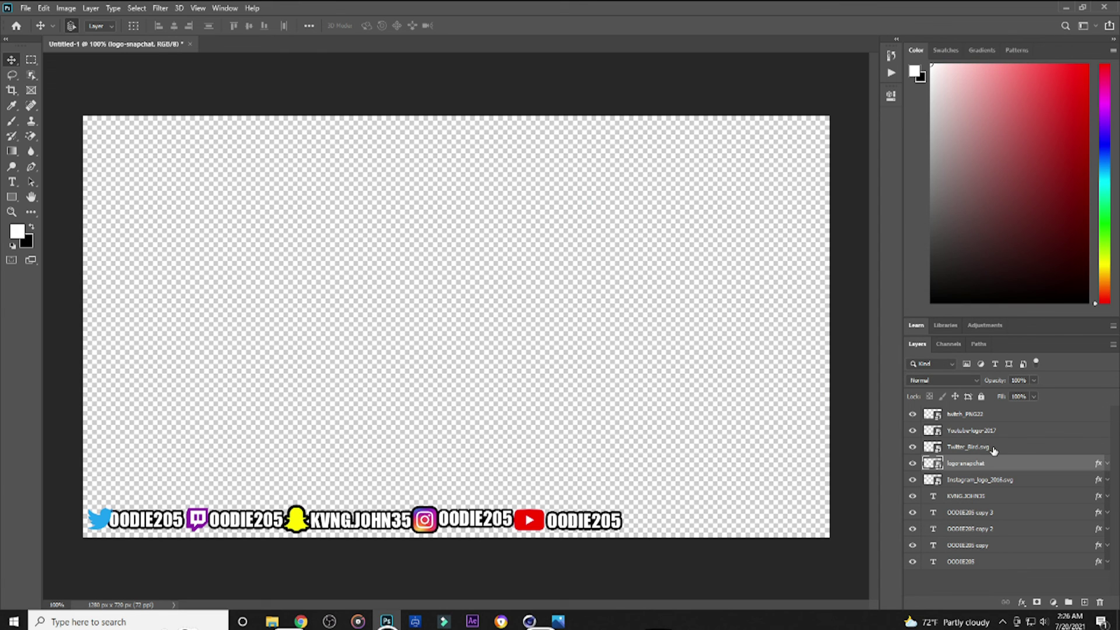
- Apply the black Stroke layer effect to the Twitter bird logo and collapse its effects list
click(1011, 448)
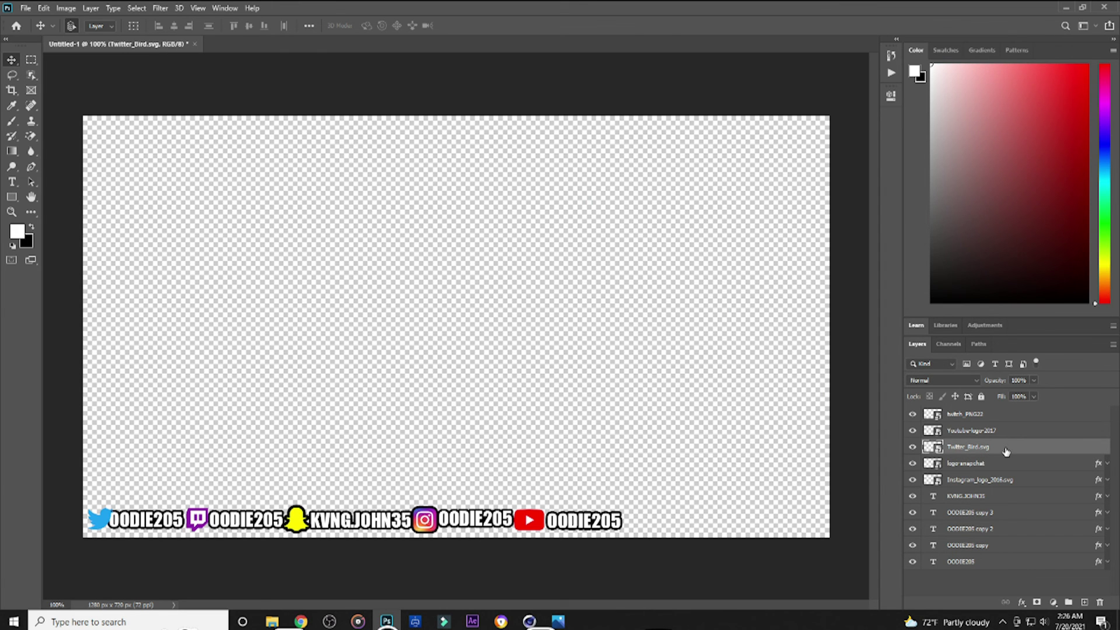
double_click(1006, 449)
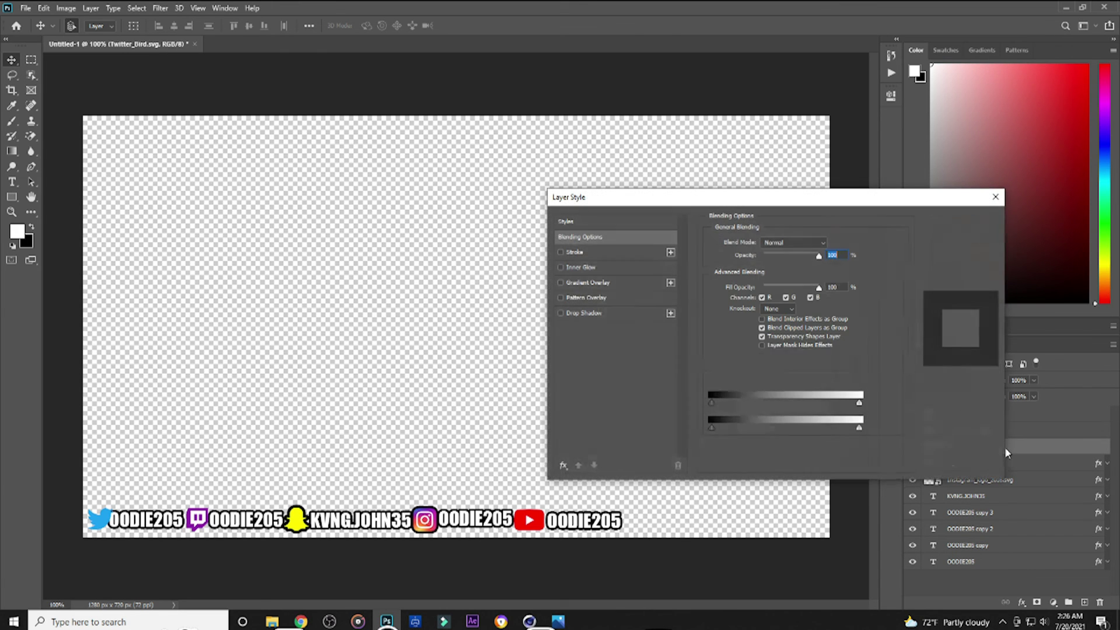
click(561, 252)
click(971, 228)
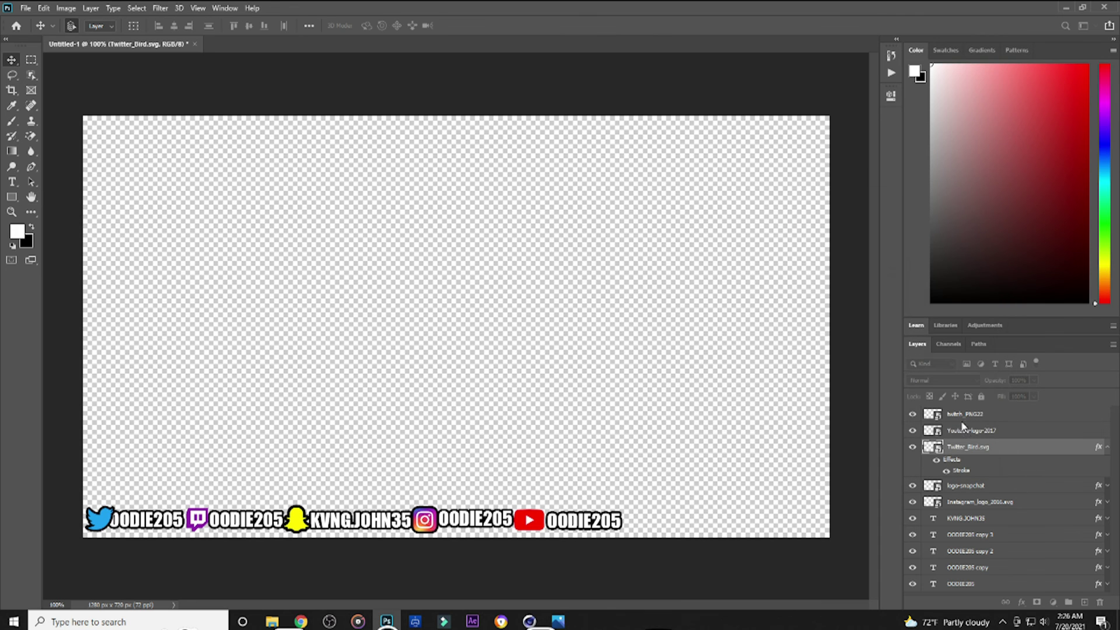
click(1106, 446)
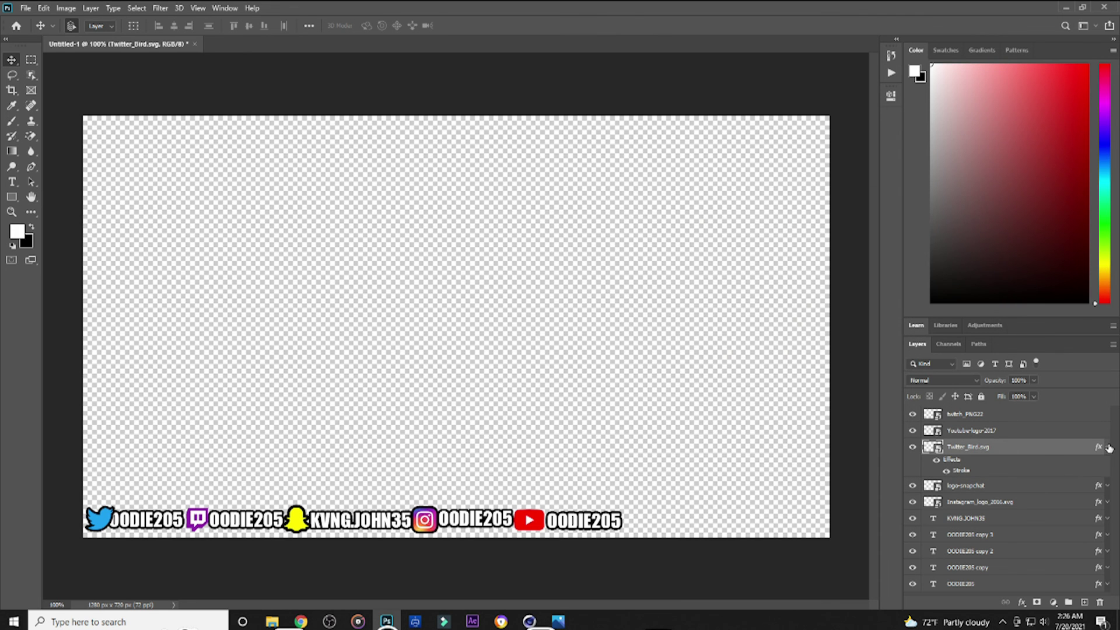
- Apply the black Stroke layer effect to the YouTube logo and collapse its effects list
click(1009, 431)
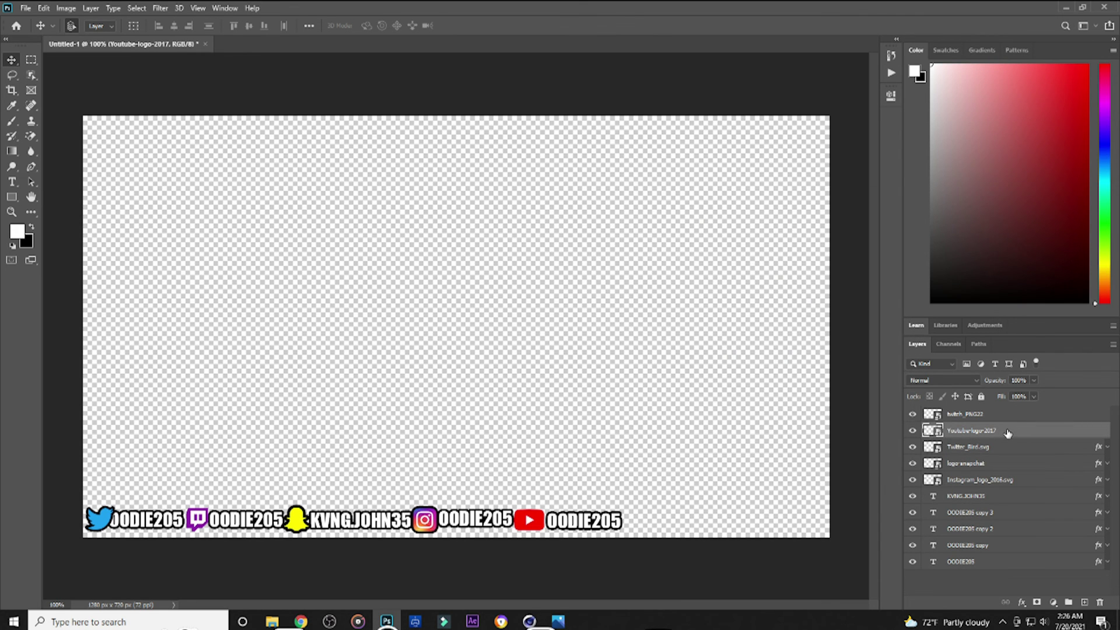
double_click(1008, 433)
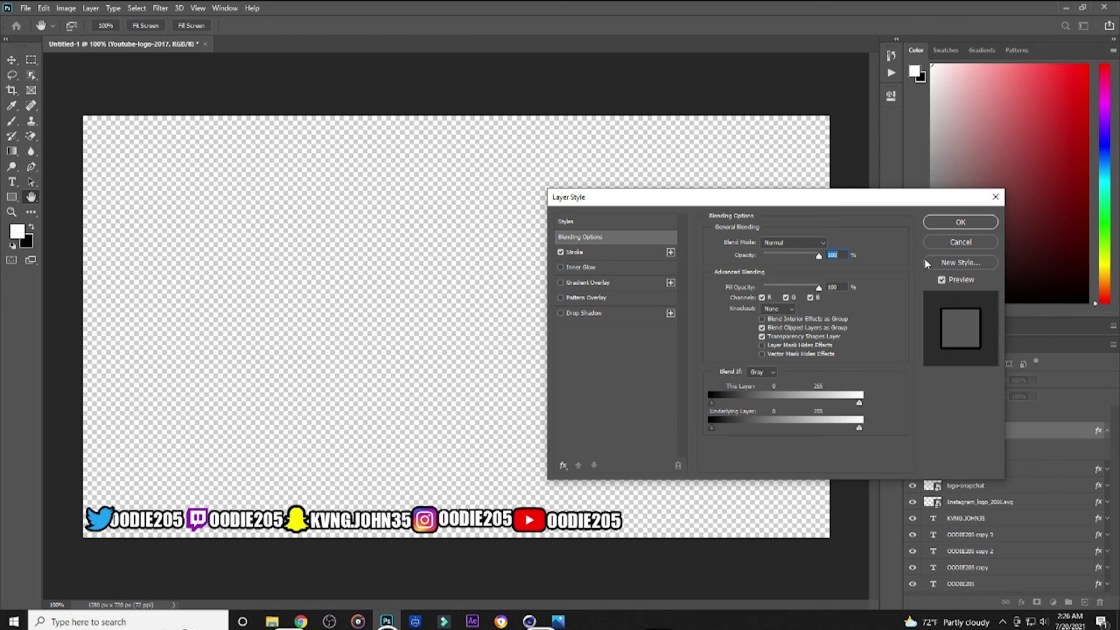
click(939, 225)
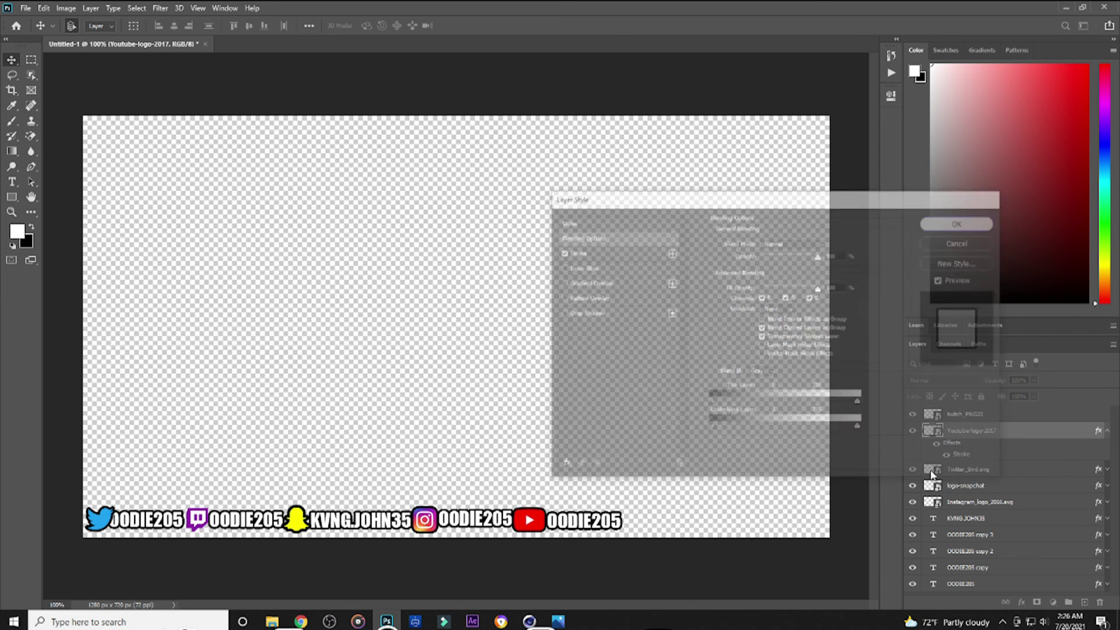
click(1107, 434)
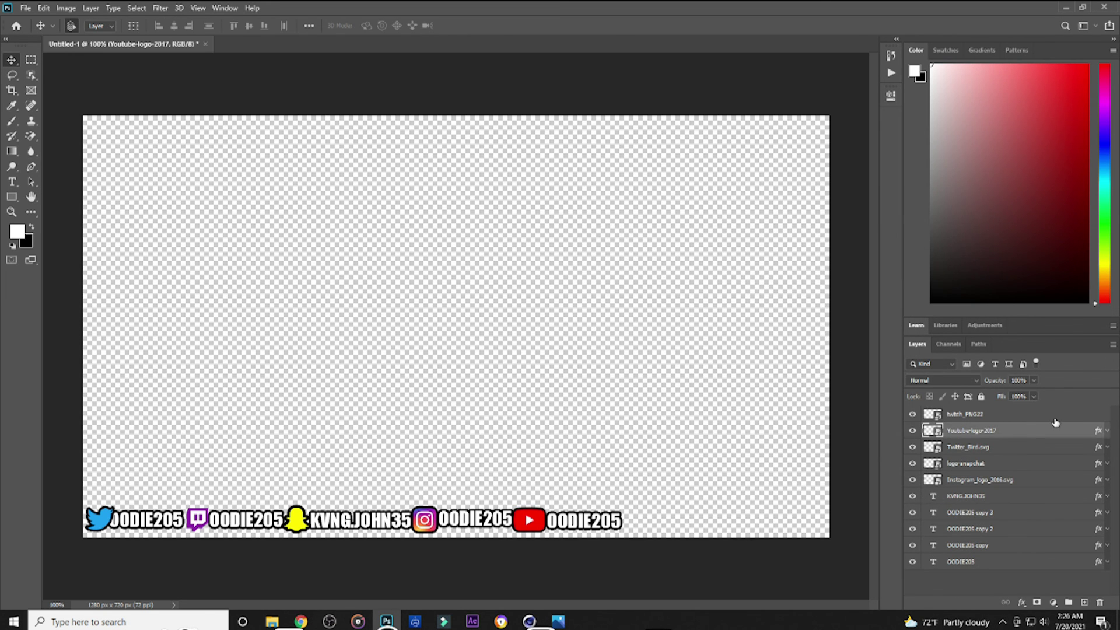
- Apply the black Stroke layer effect to the Twitch logo, leaving Drop Shadow off
click(1056, 420)
double_click(1047, 420)
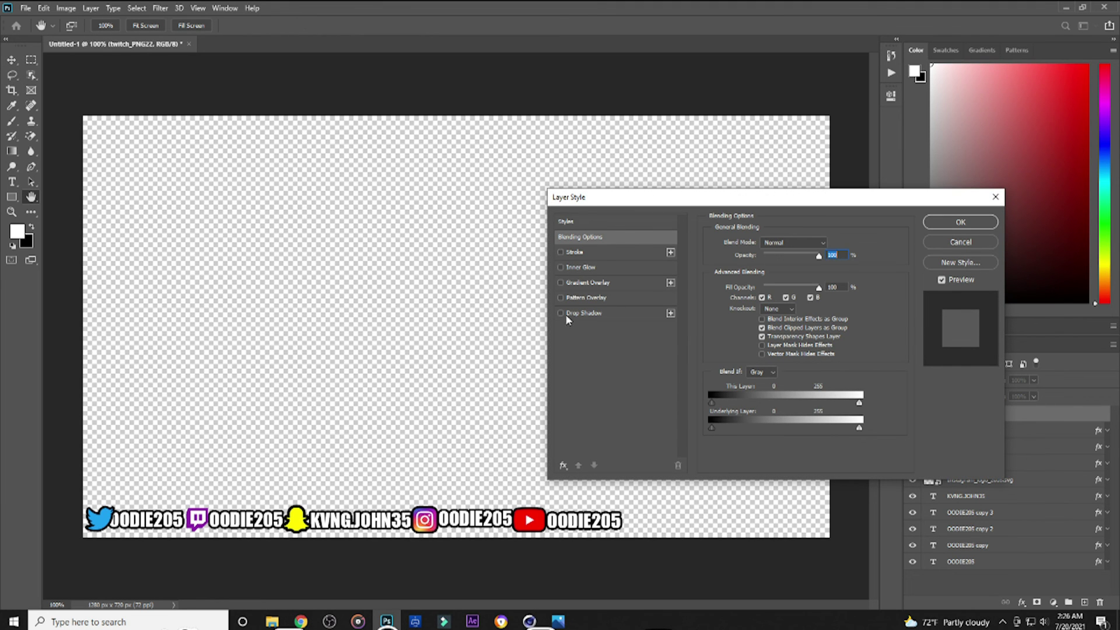
click(560, 314)
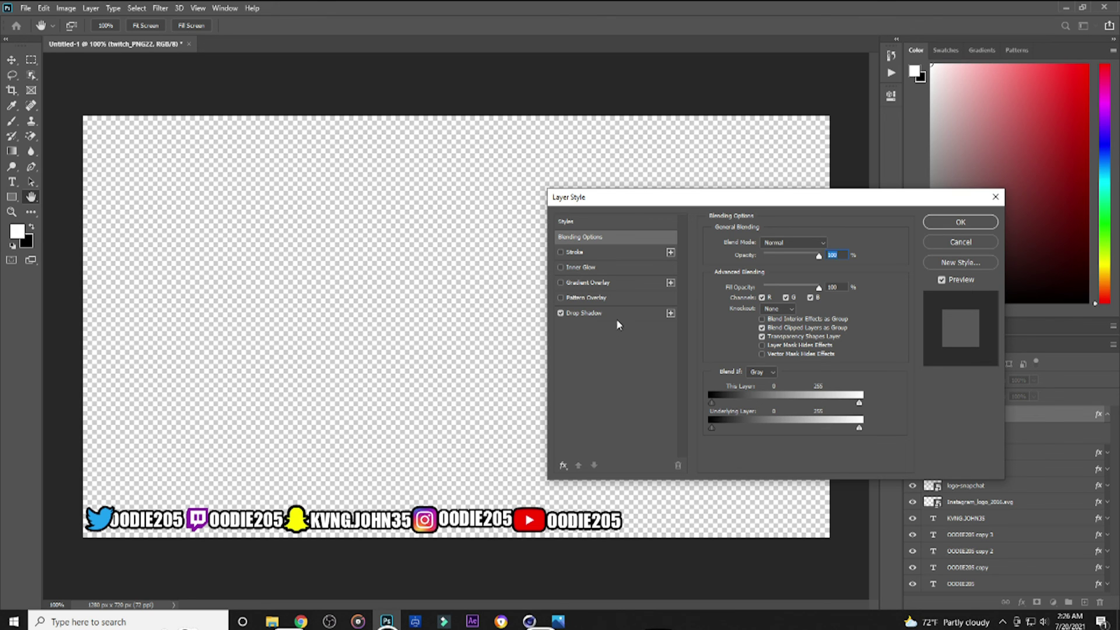
click(618, 318)
click(561, 313)
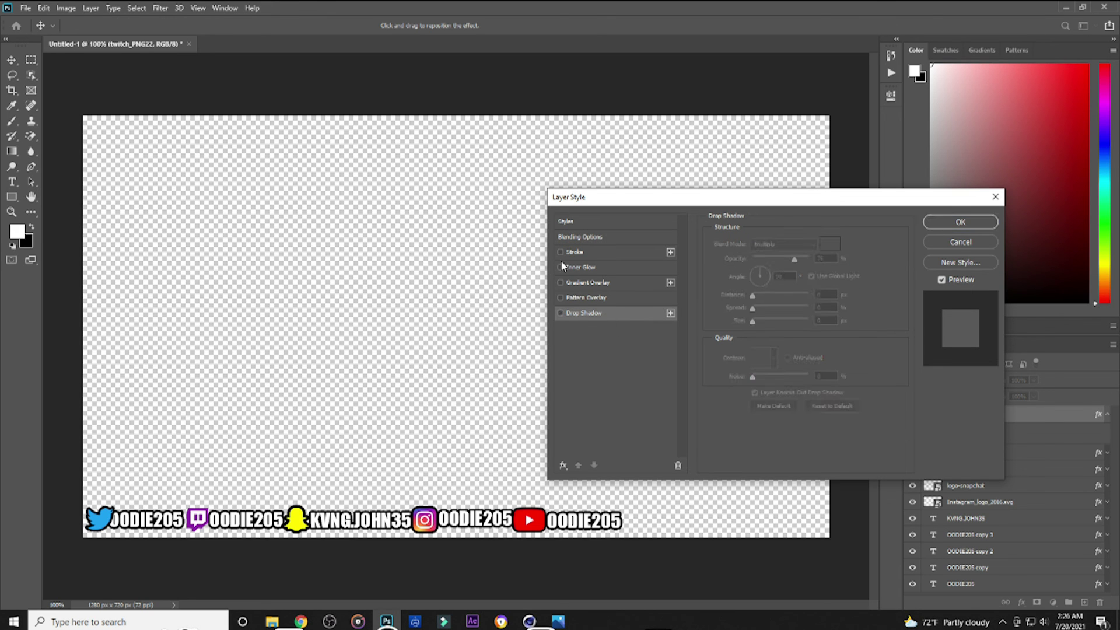
click(560, 253)
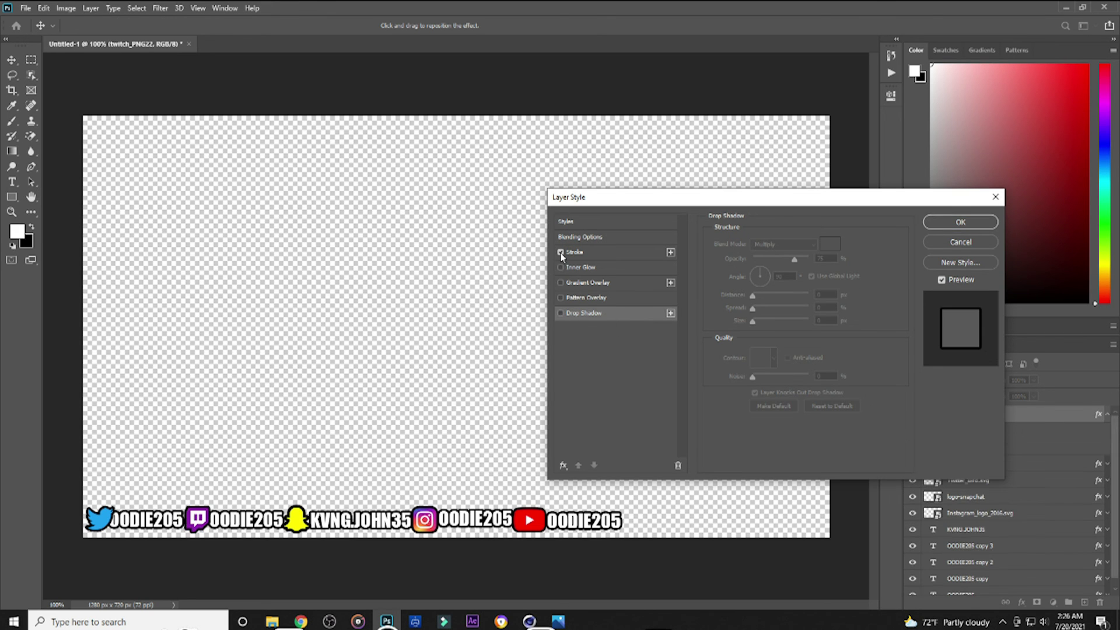
click(602, 316)
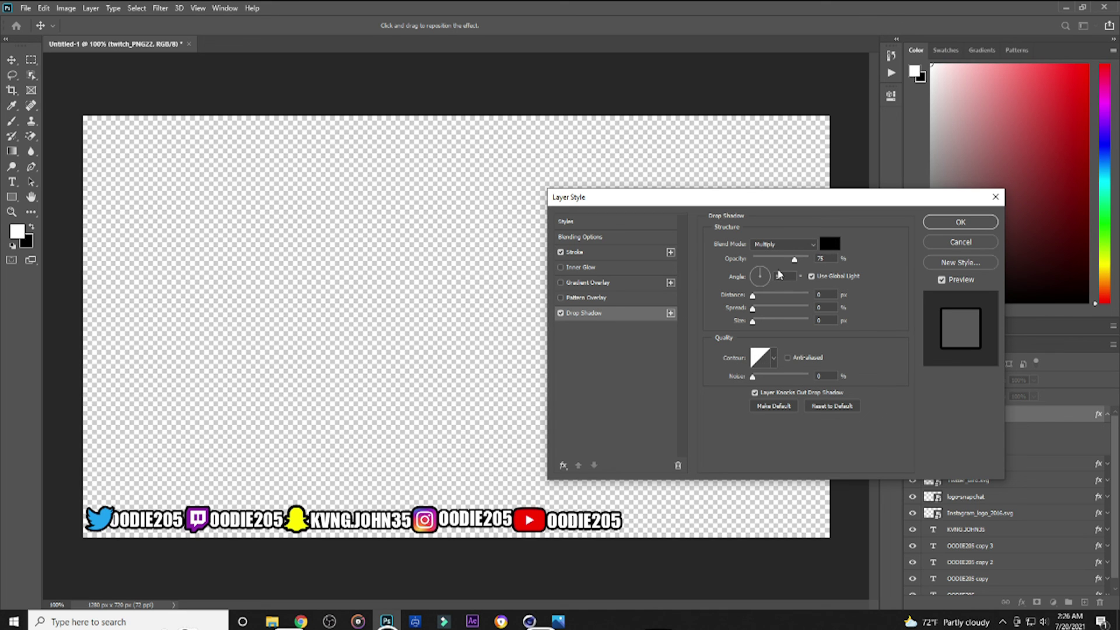
click(561, 313)
click(957, 222)
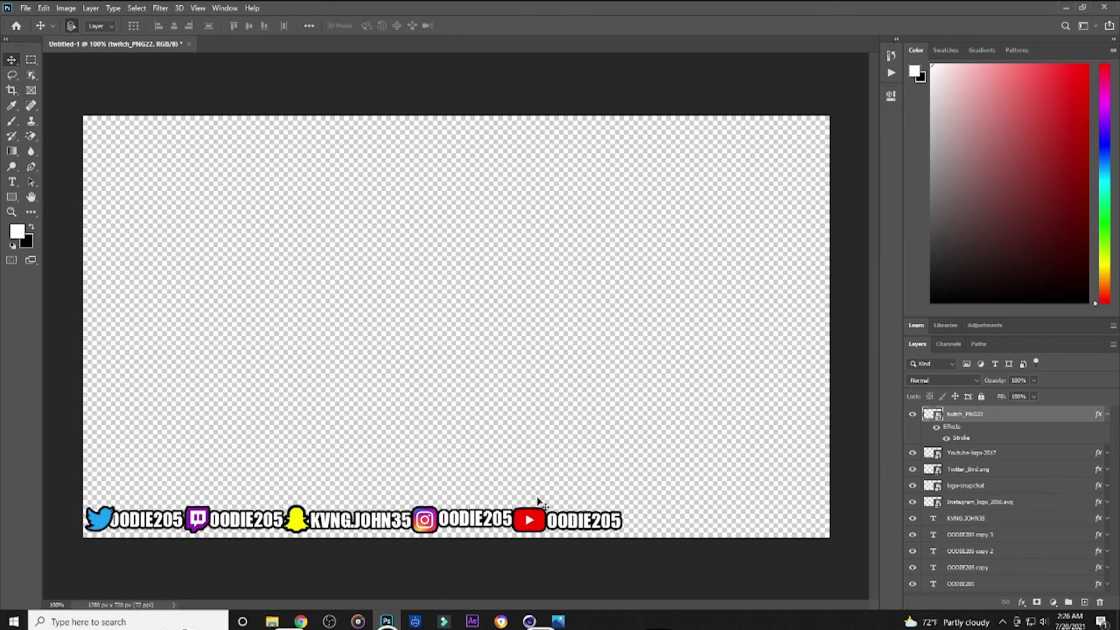
- Move the YouTube logo and Snapchat username aside, and shift the Twitter username, Twitch pair and Snapchat logo along to add spacing
drag(530, 521, 601, 511)
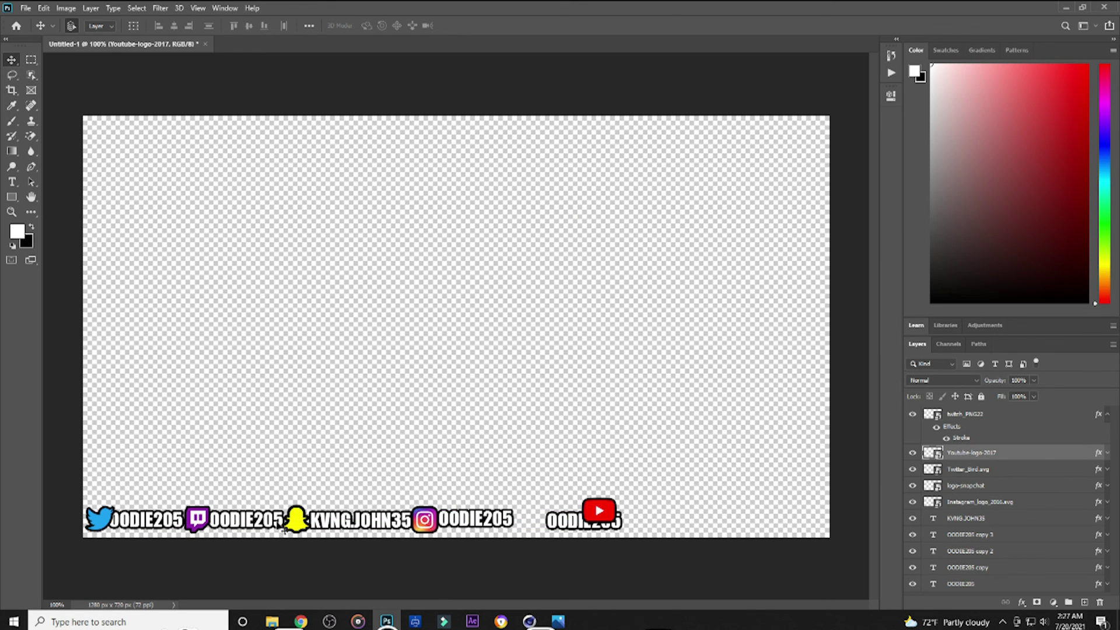
drag(355, 521, 375, 478)
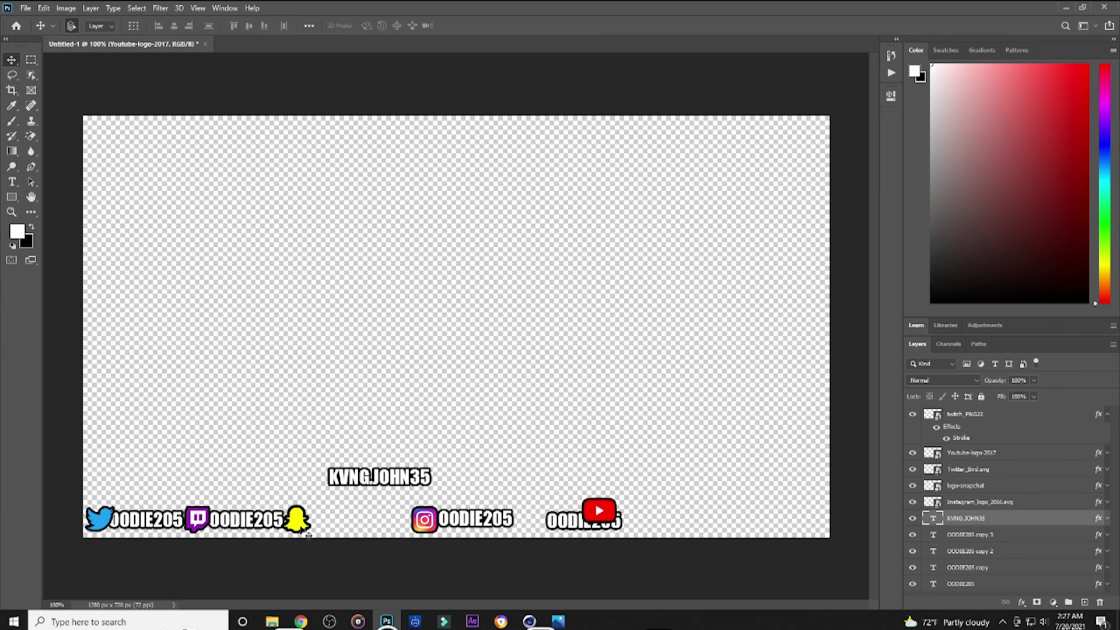
drag(297, 521, 268, 521)
drag(198, 520, 207, 519)
drag(130, 525, 134, 524)
drag(203, 523, 305, 519)
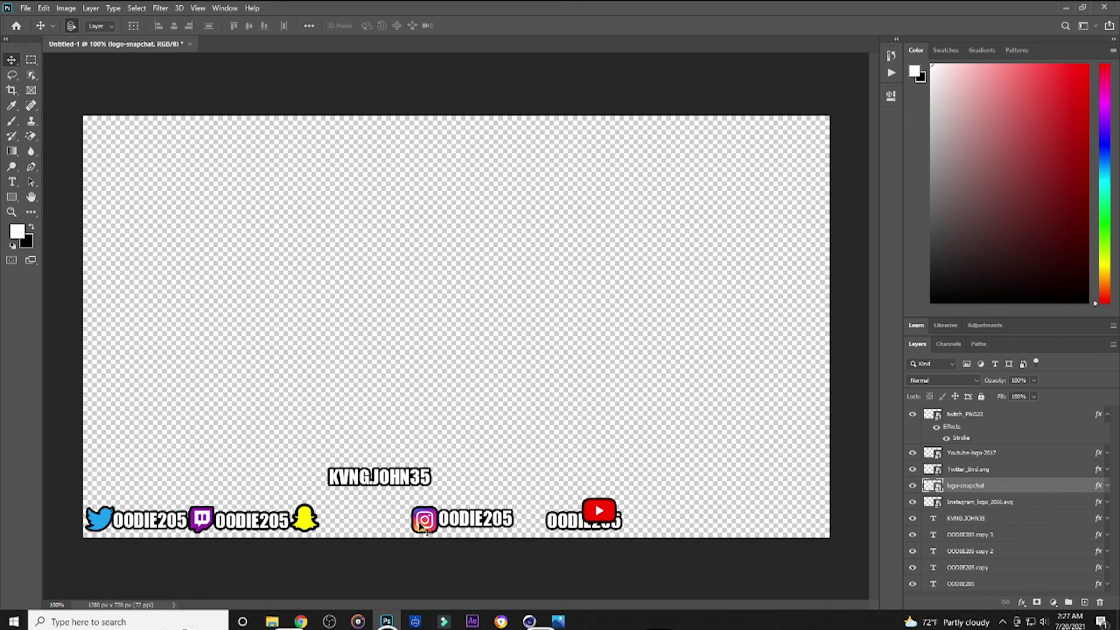
- Place the Snapchat username beside its logo and line up the Instagram and YouTube logos with their usernames in the bottom row
drag(365, 482, 360, 523)
mouse_move(470, 528)
mouse_down()
mouse_move(494, 526)
mouse_move(427, 522)
mouse_move(498, 523)
mouse_move(487, 525)
mouse_up()
drag(572, 529, 542, 522)
drag(647, 516, 594, 524)
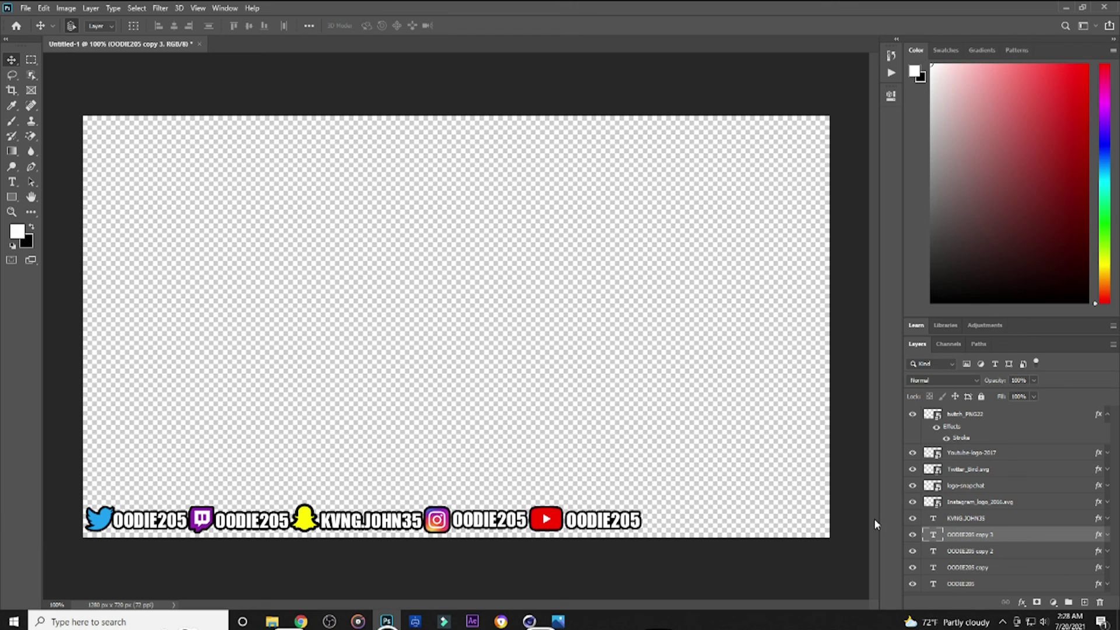
drag(584, 528, 586, 527)
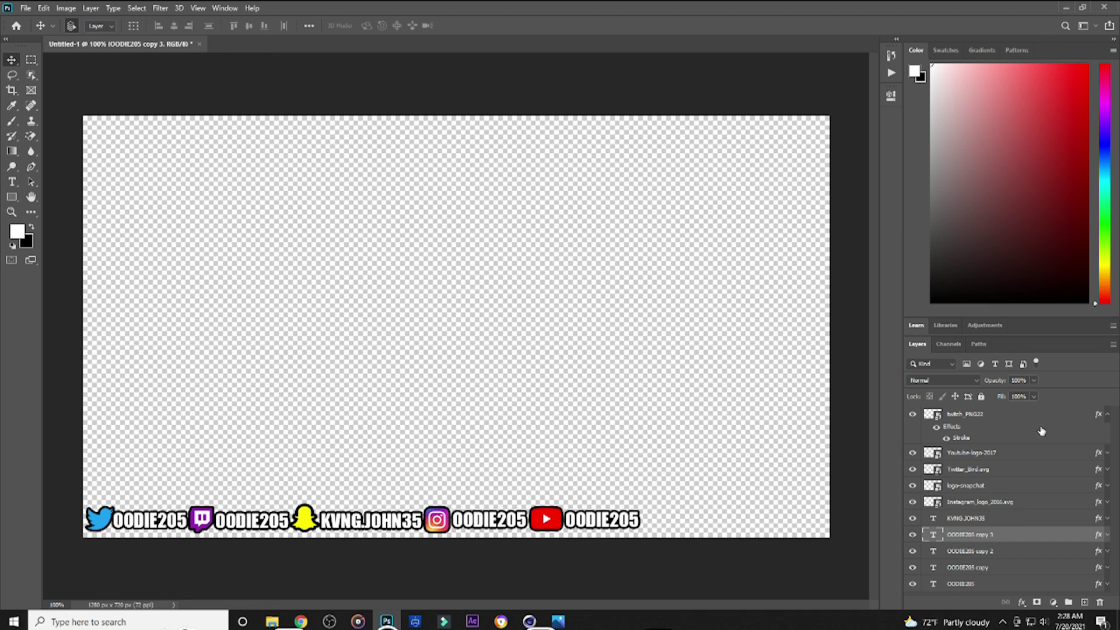
- Collapse the Twitch logo's effects list and deselect all layers
click(1106, 416)
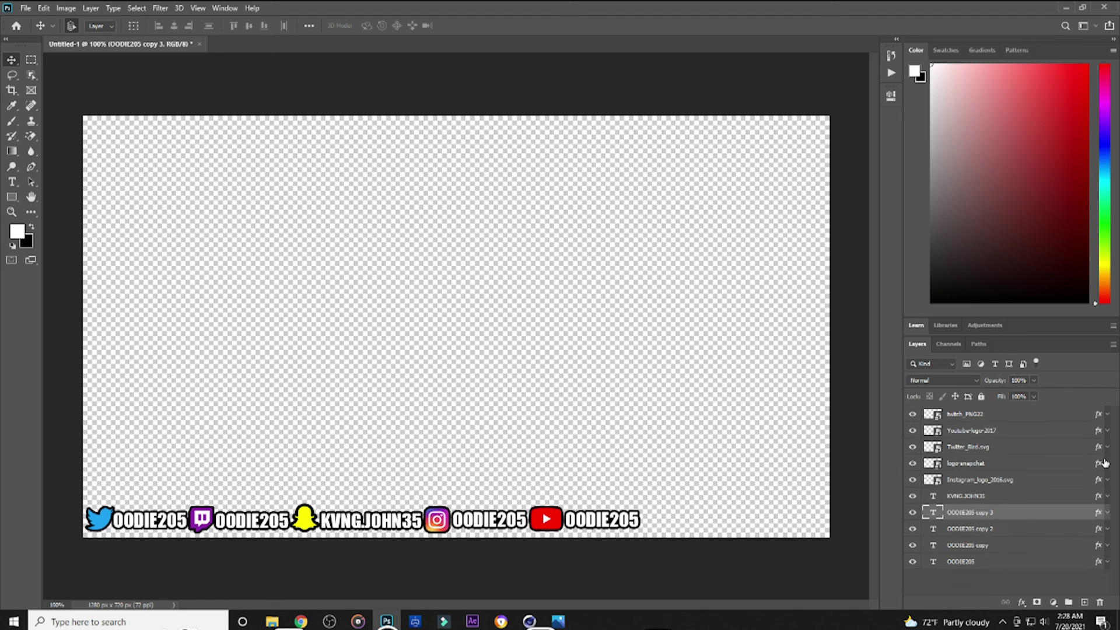
click(1108, 512)
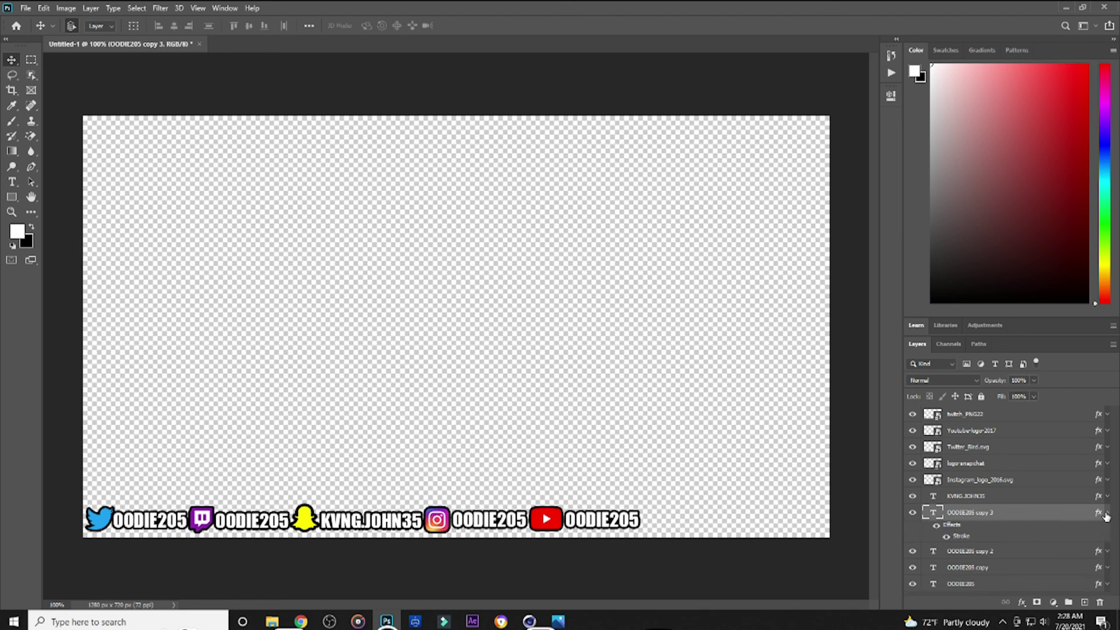
click(1106, 514)
click(933, 589)
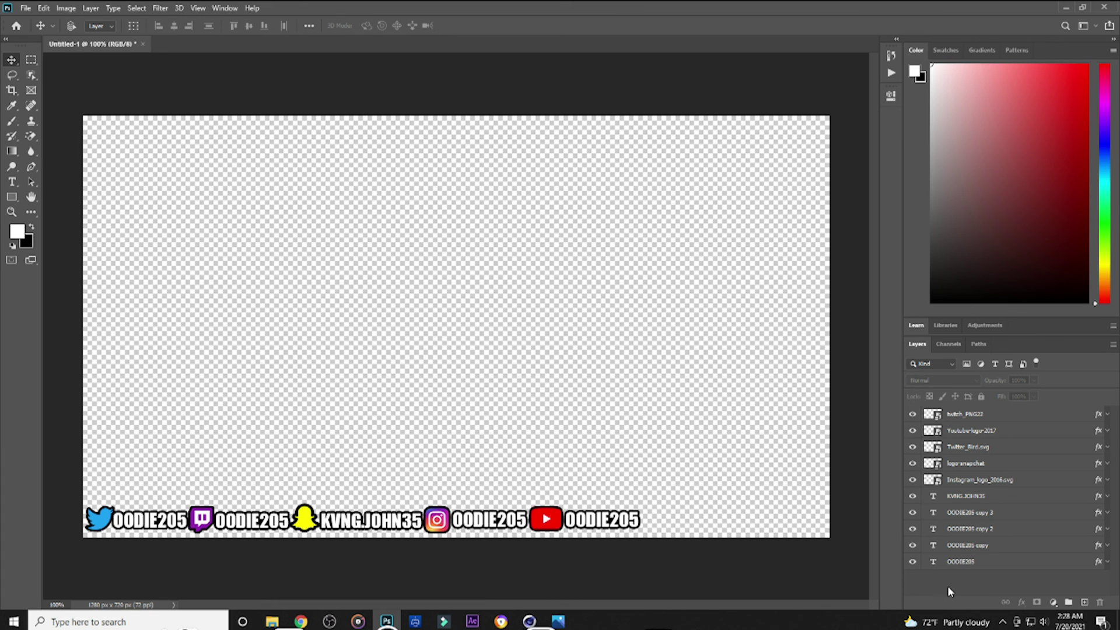
- Select all five username text layers and five logo layers and group them
click(988, 566)
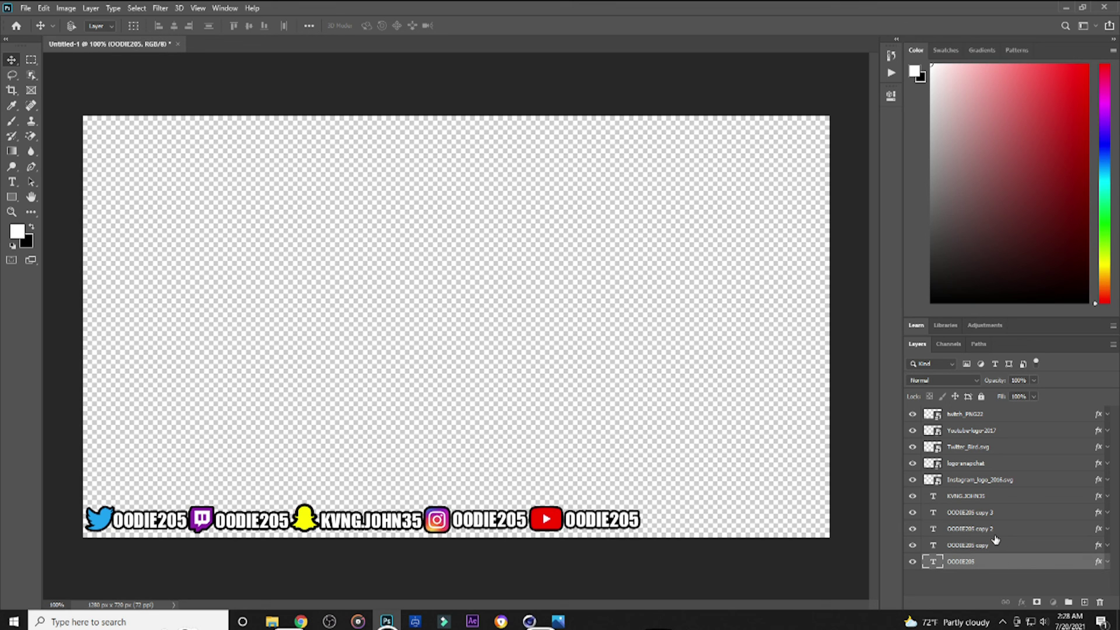
shift+click(995, 542)
shift+click(996, 530)
shift+click(999, 514)
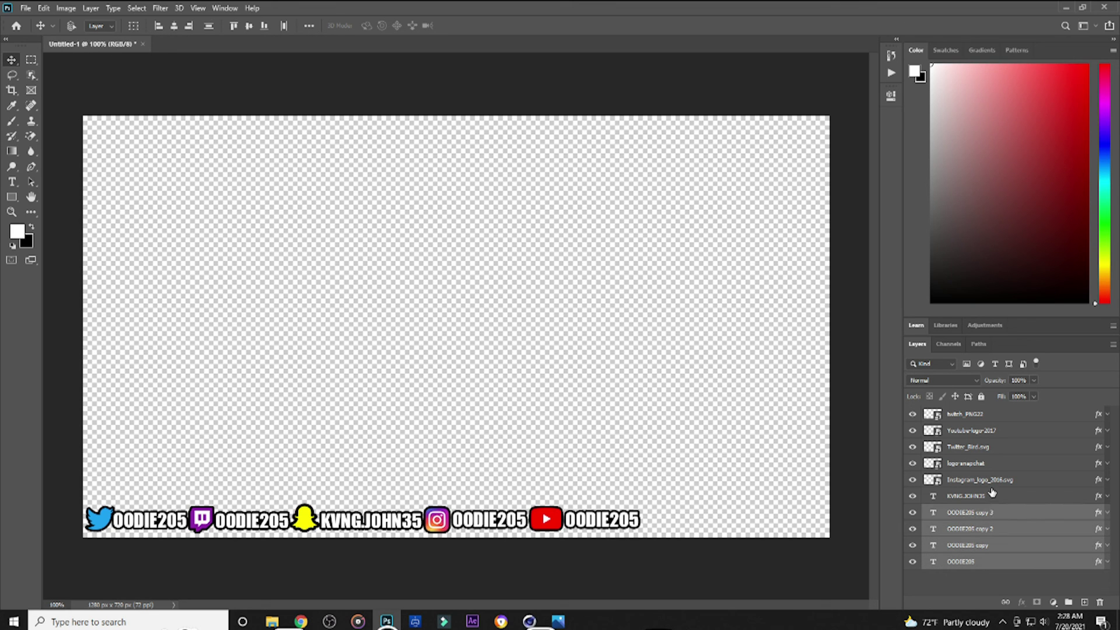
shift+click(983, 497)
shift+click(987, 479)
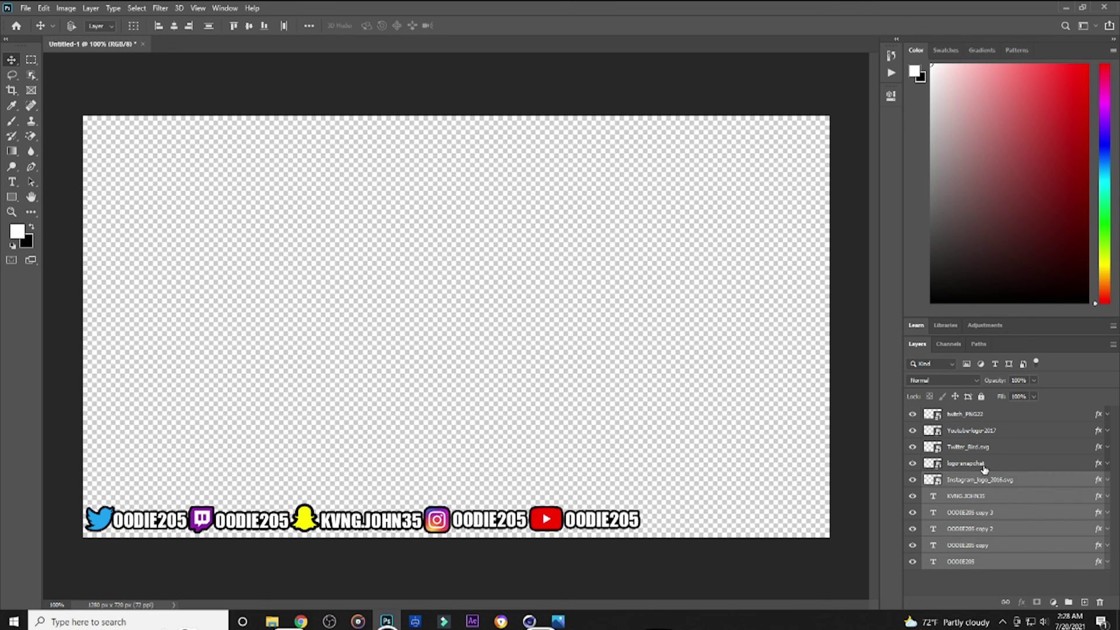
shift+click(986, 464)
shift+click(988, 449)
shift+click(990, 427)
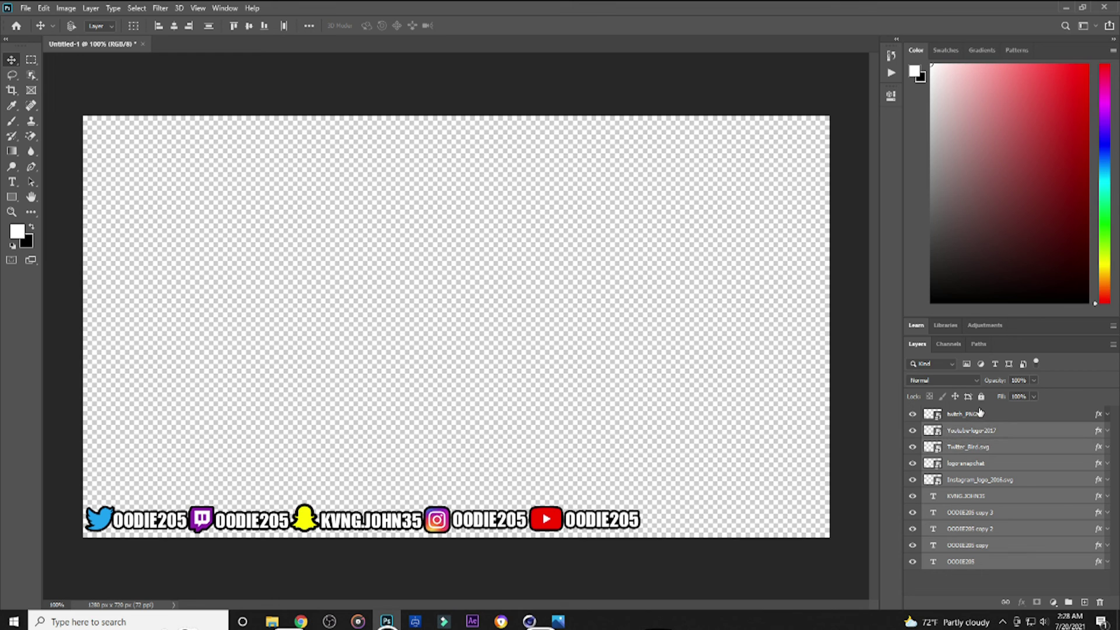
shift+click(978, 414)
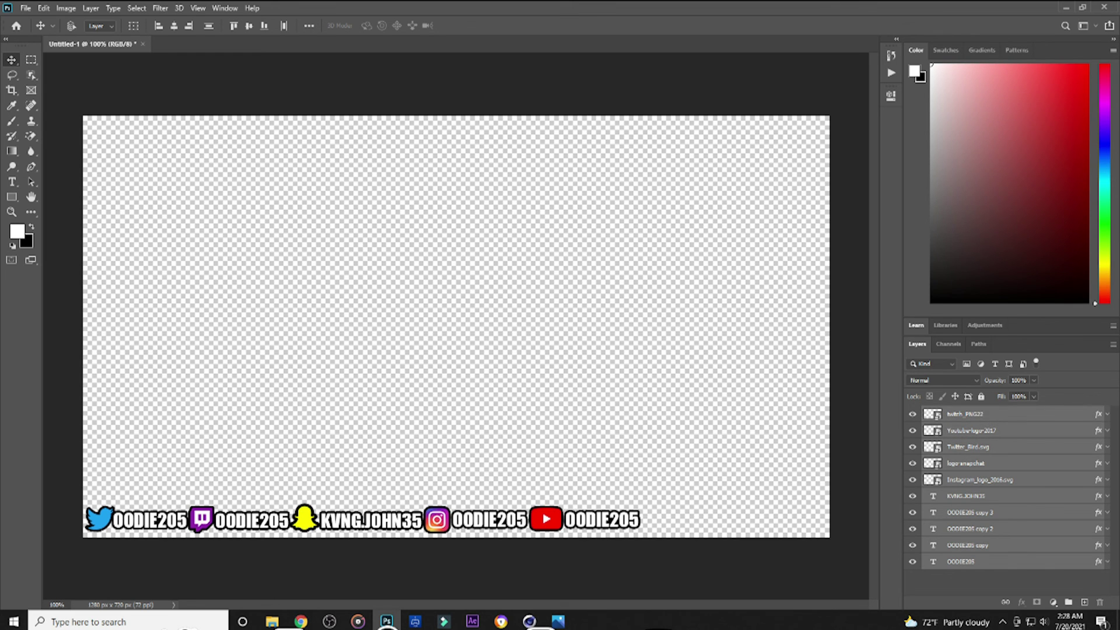
key(ctrl+g)
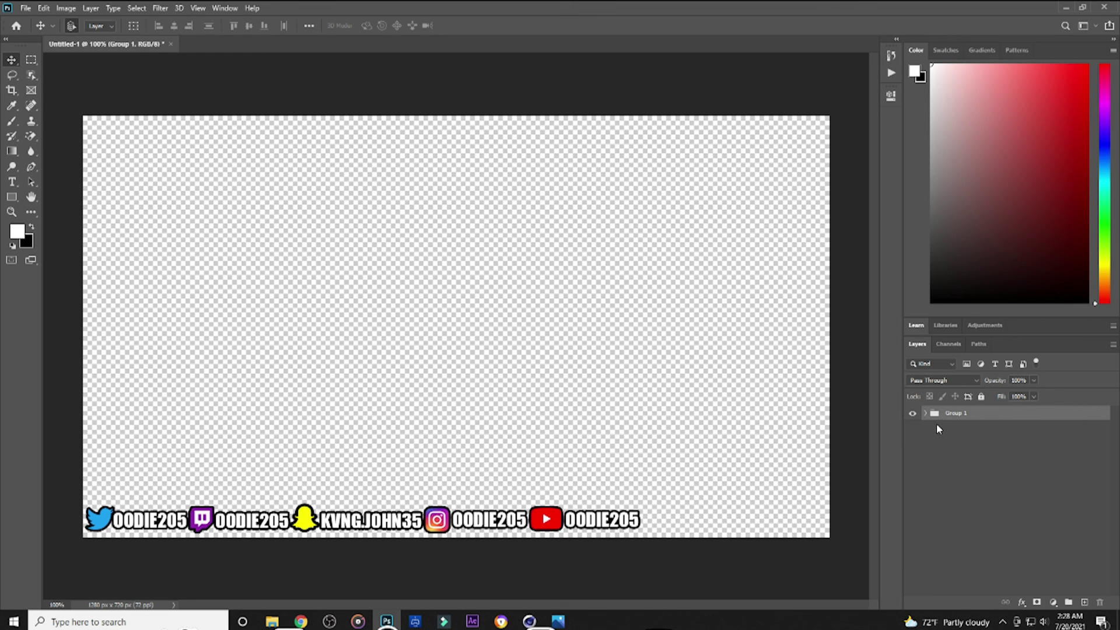
- Outline the whole group with a 3 px outside Stroke effect in white (ffffff)
double_click(1027, 420)
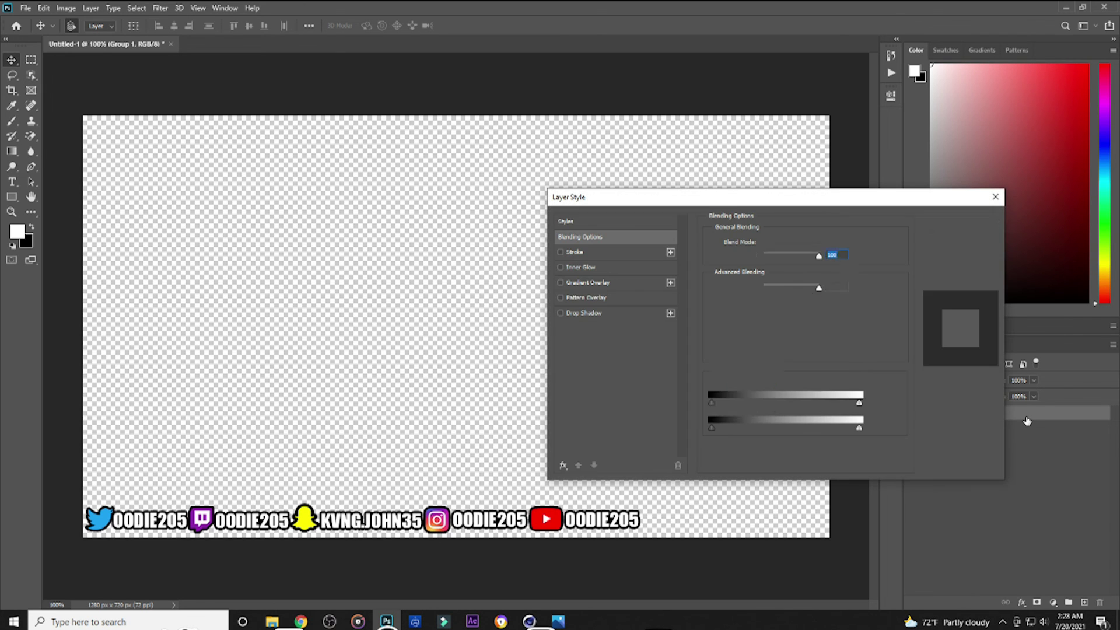
click(561, 252)
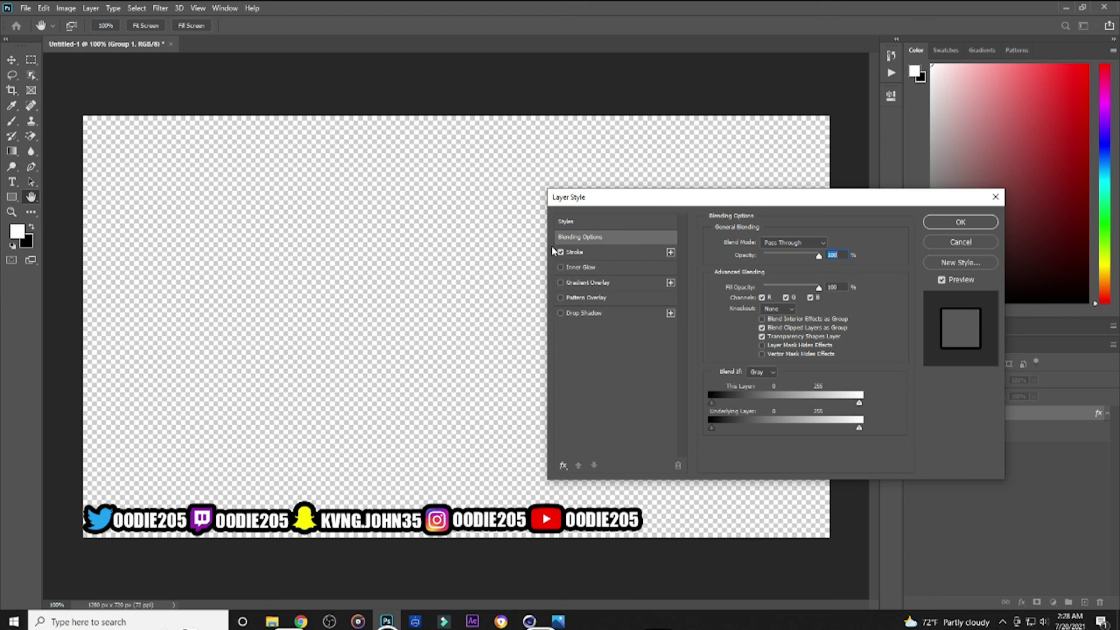
click(605, 257)
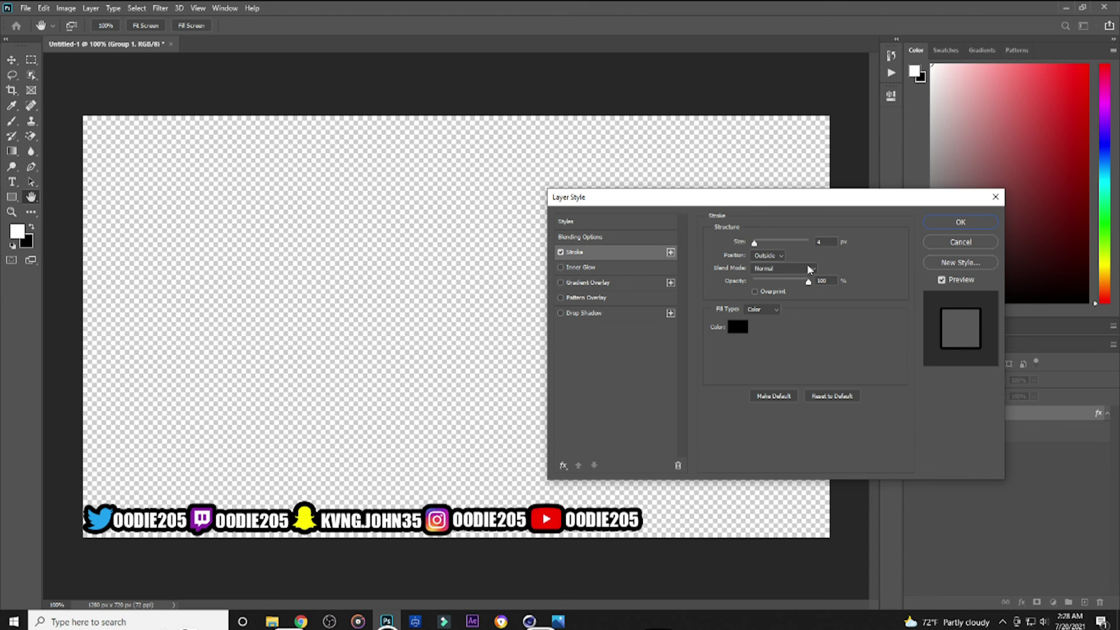
click(732, 329)
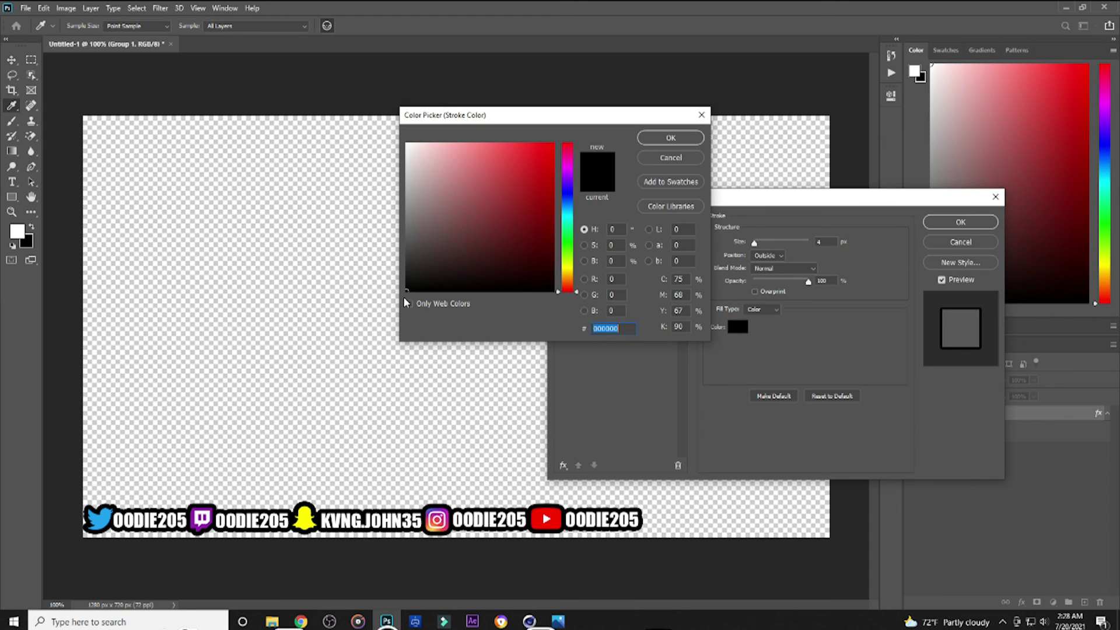
text(ffffff)
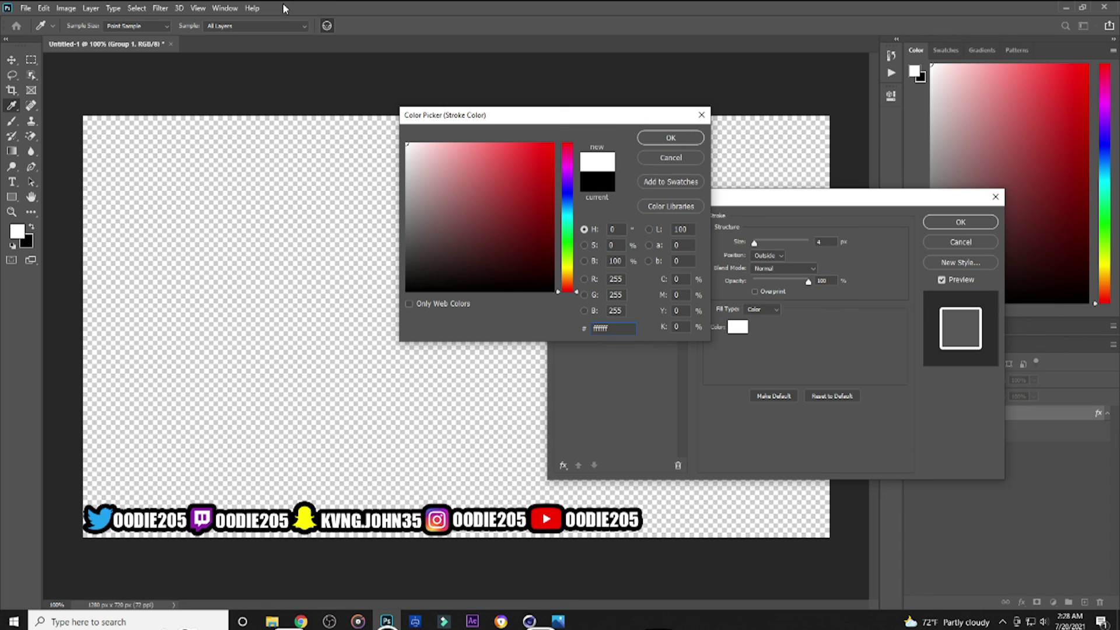
click(653, 135)
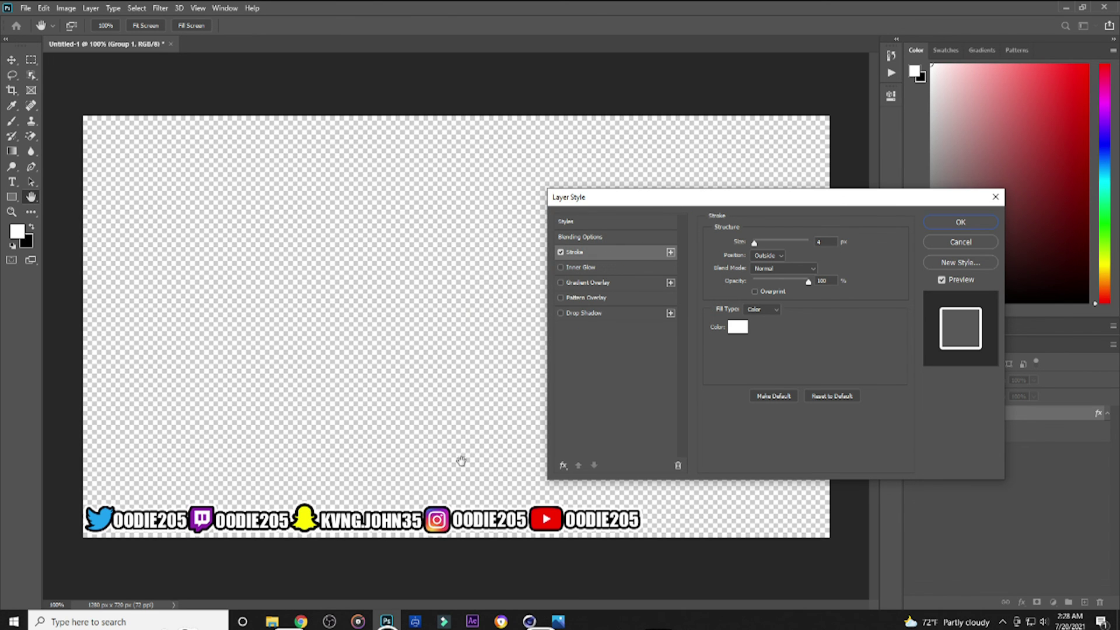
click(823, 241)
text(3)
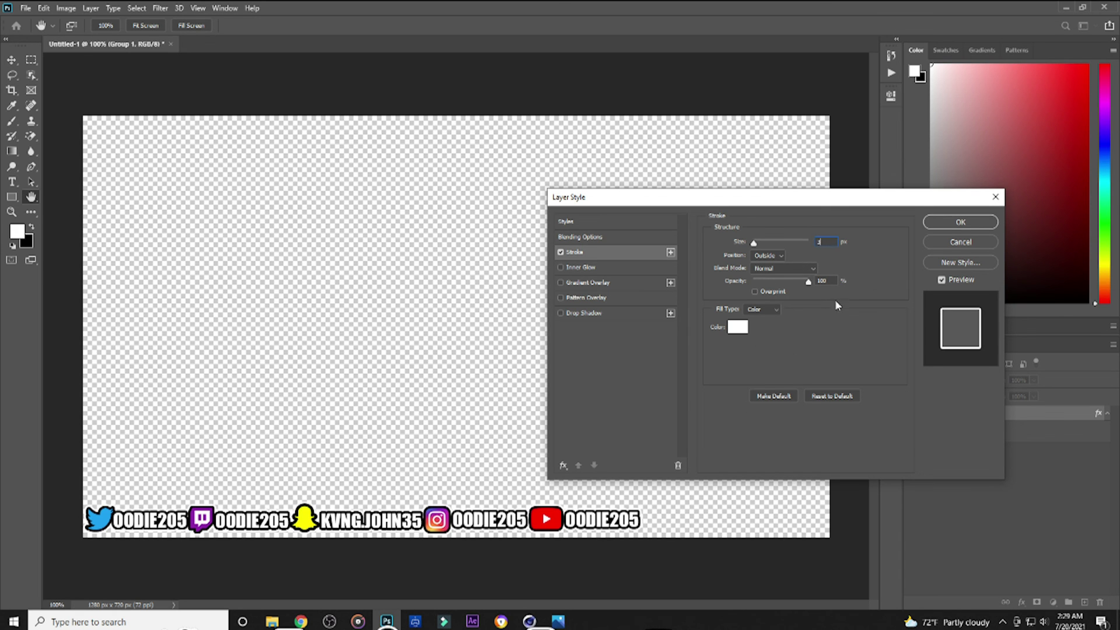
click(958, 223)
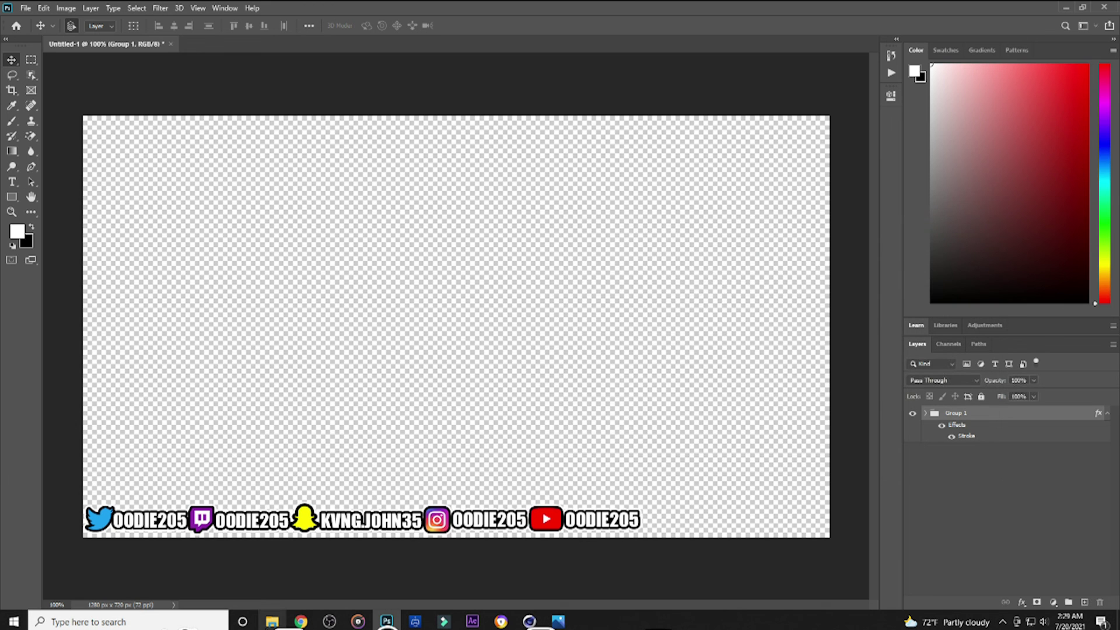
- Look through the BANNER TOOLS folder for the black bar PNG image
click(272, 621)
scroll(467, 374, down, 6)
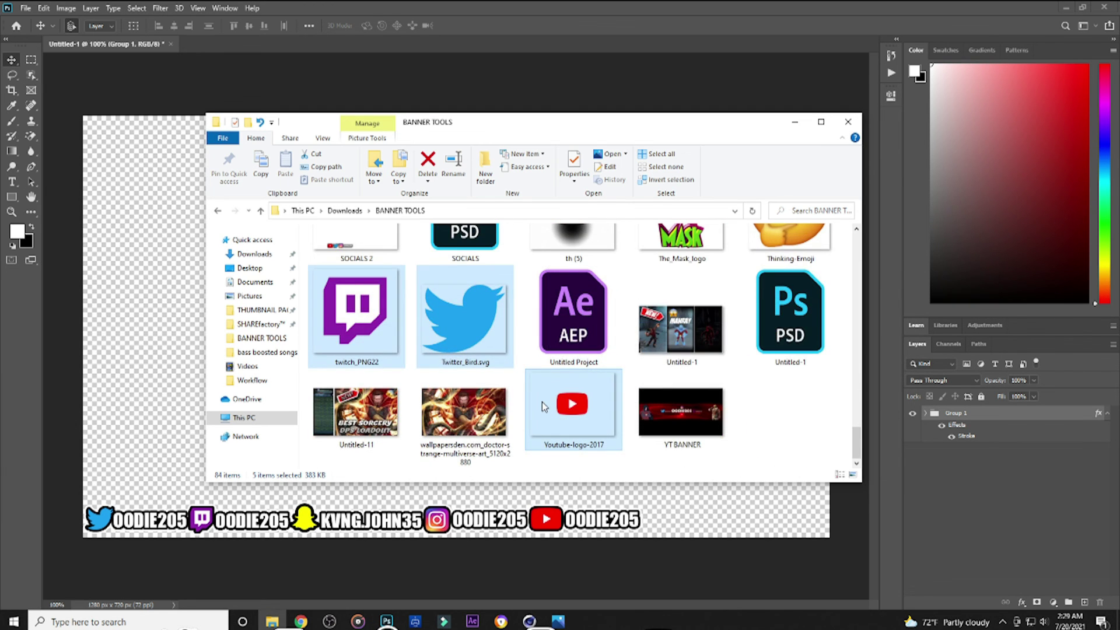
scroll(583, 350, up, 5)
drag(679, 302, 692, 265)
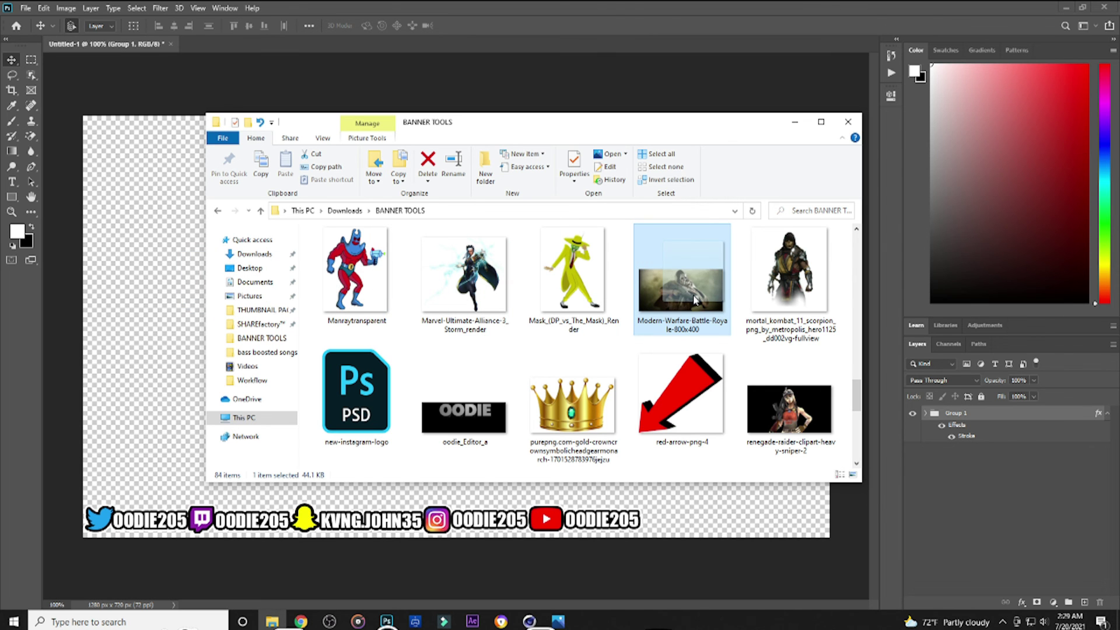
scroll(676, 322, up, 5)
scroll(677, 322, down, 5)
scroll(659, 362, up, 5)
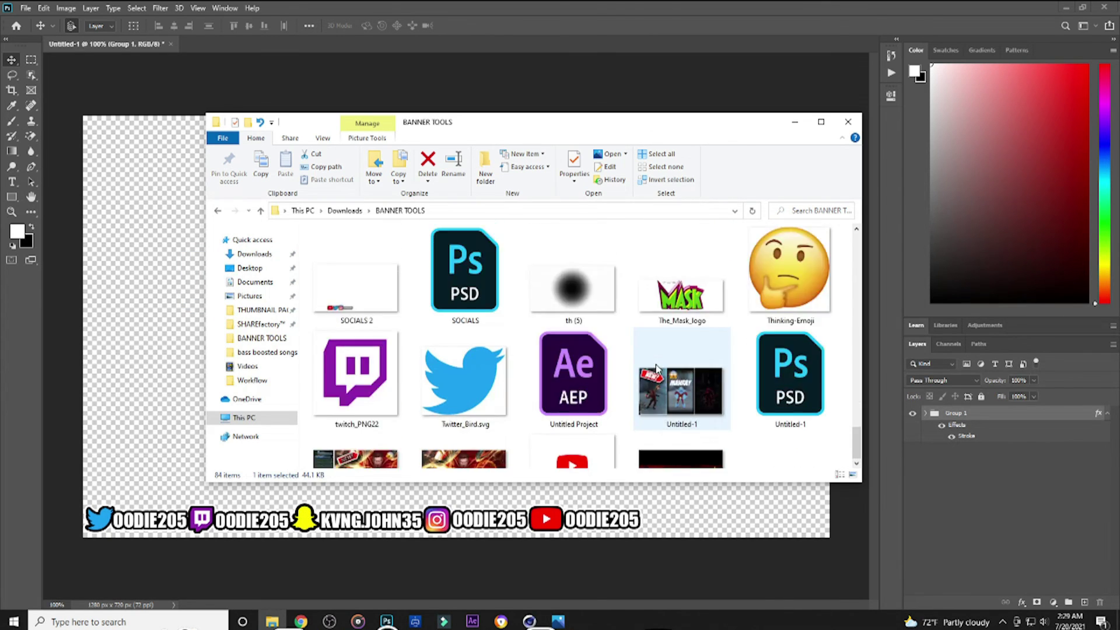
scroll(647, 364, down, 10)
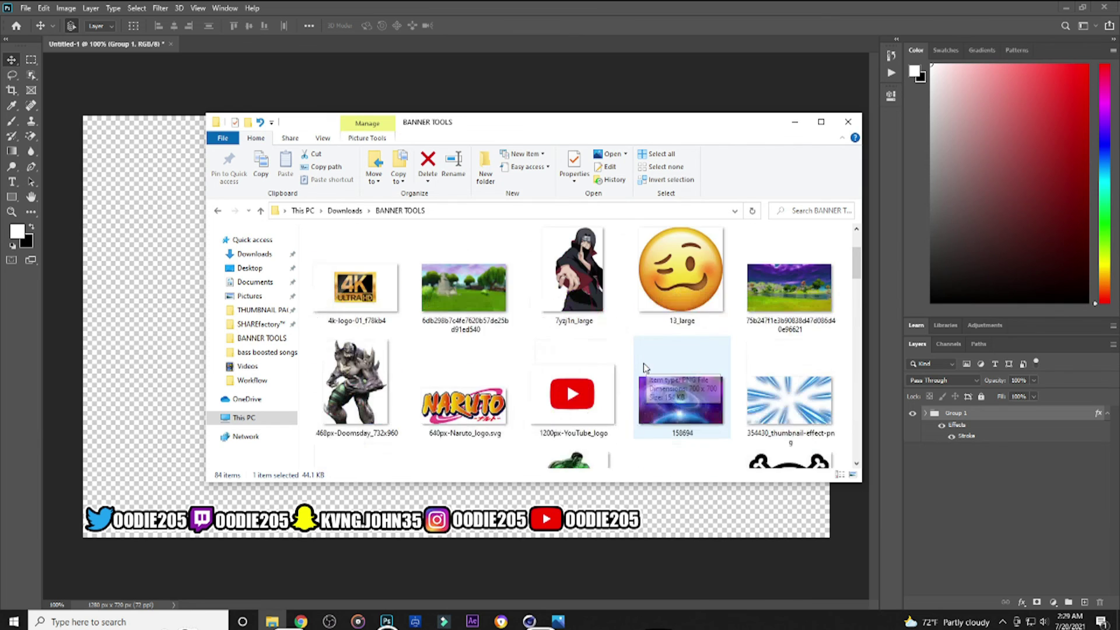
scroll(583, 367, up, 2)
scroll(554, 373, down, 8)
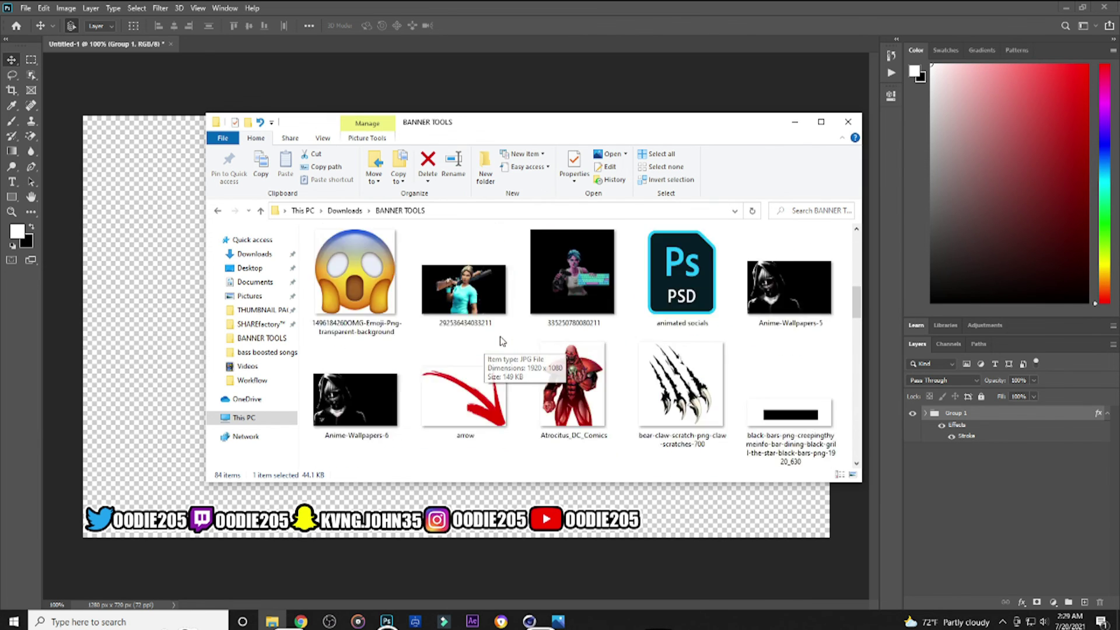
scroll(583, 397, down, 10)
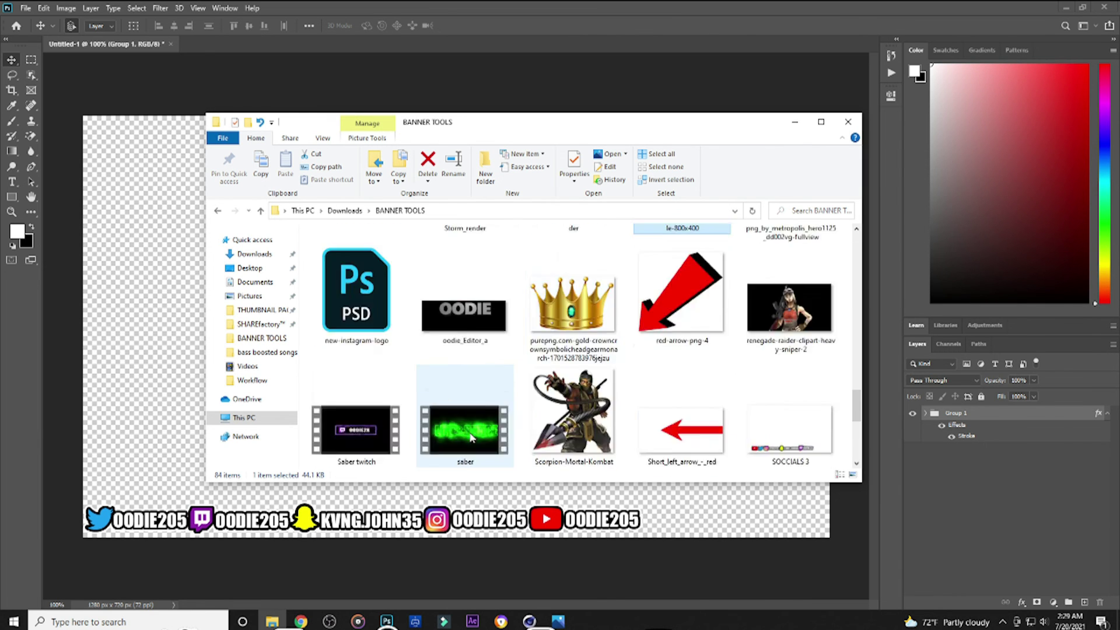
scroll(554, 397, up, 4)
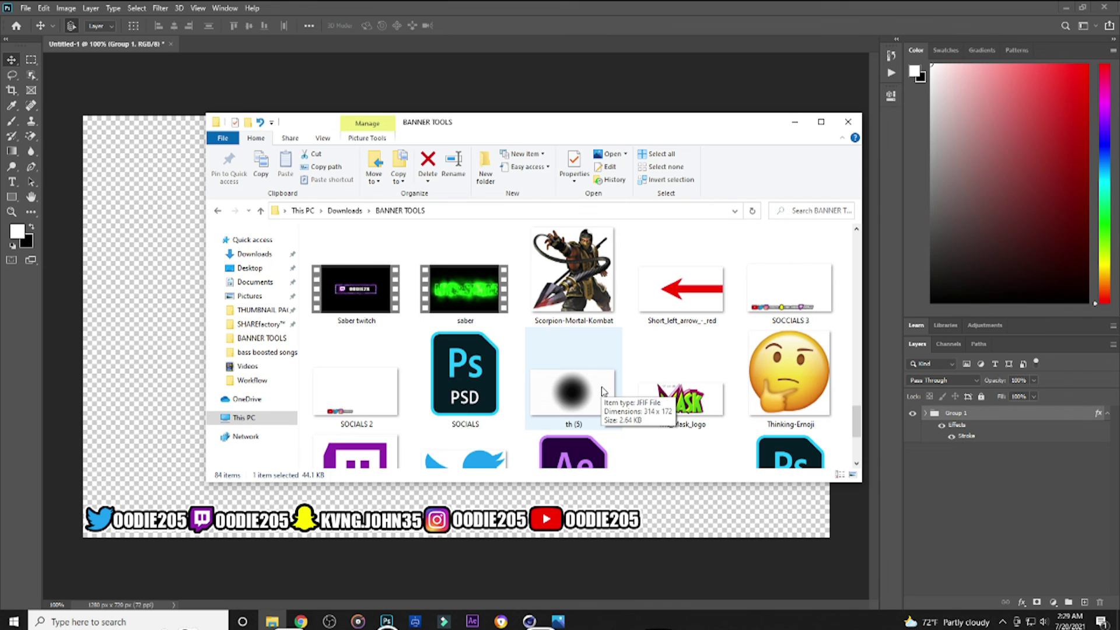
scroll(694, 352, up, 8)
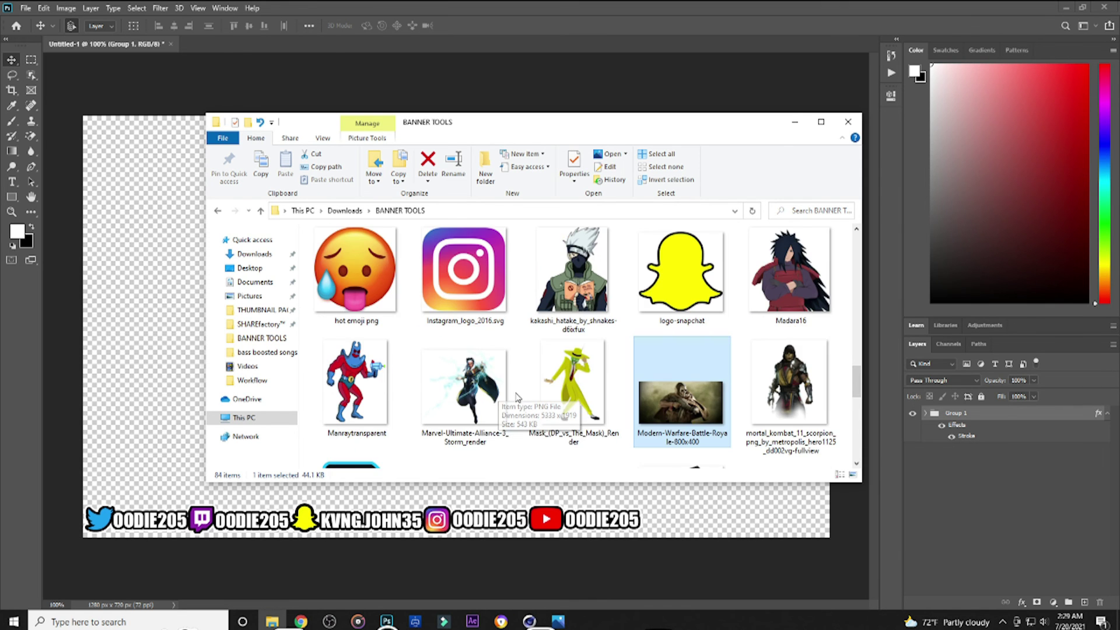
scroll(711, 370, up, 10)
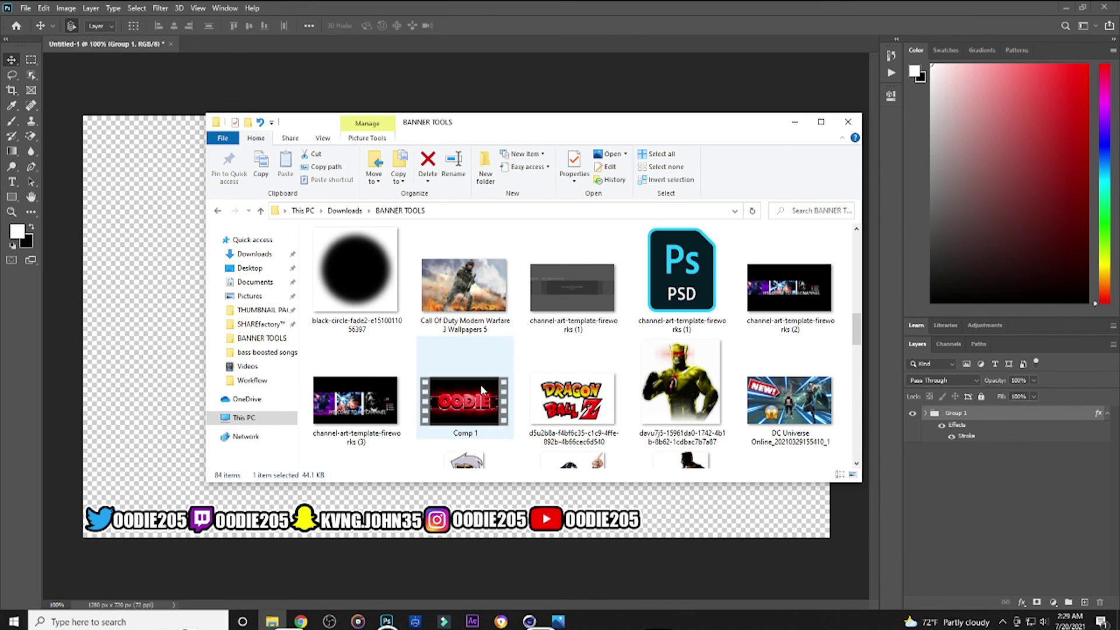
scroll(758, 327, down, 6)
scroll(810, 285, up, 2)
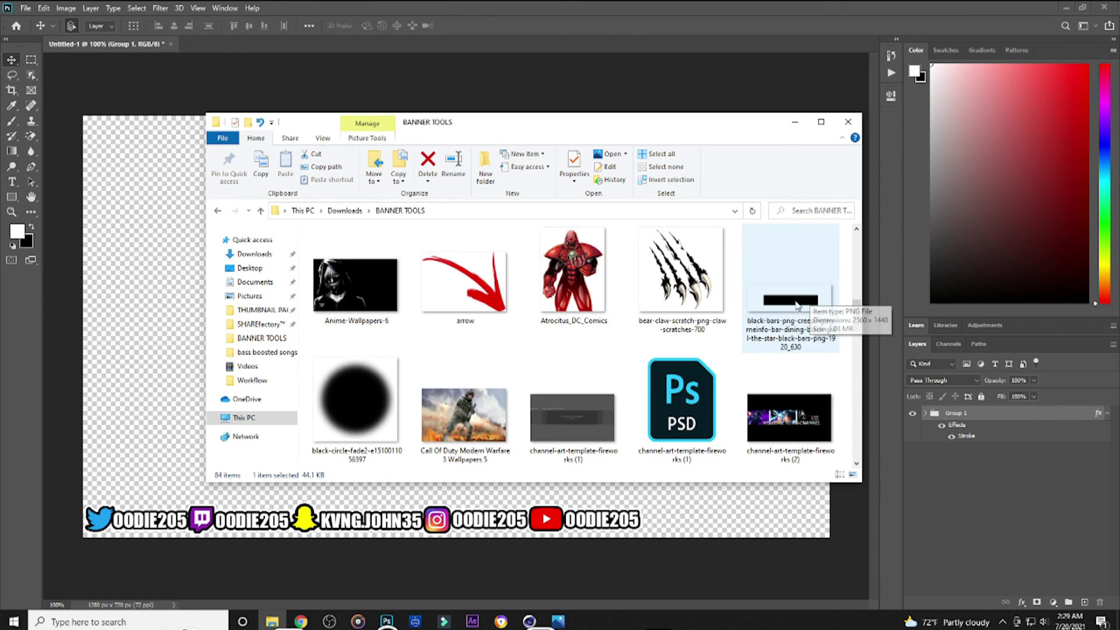
- Place the black bar PNG in the document, order its layer beneath the handles group, and move the bar behind the handle row
click(799, 315)
drag(614, 293, 152, 312)
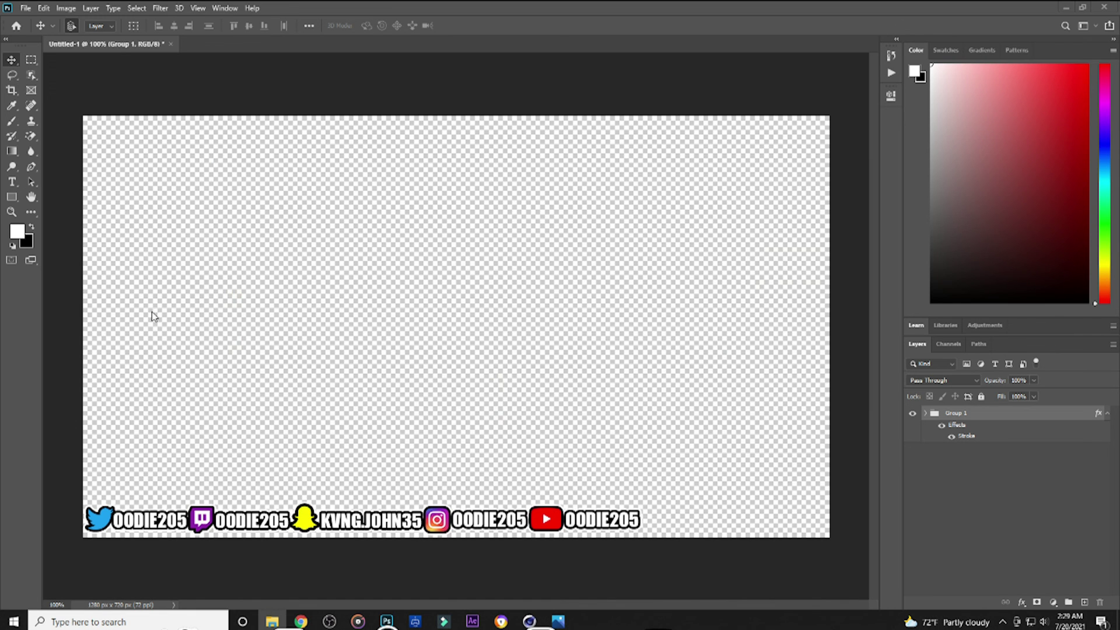
drag(457, 435, 423, 456)
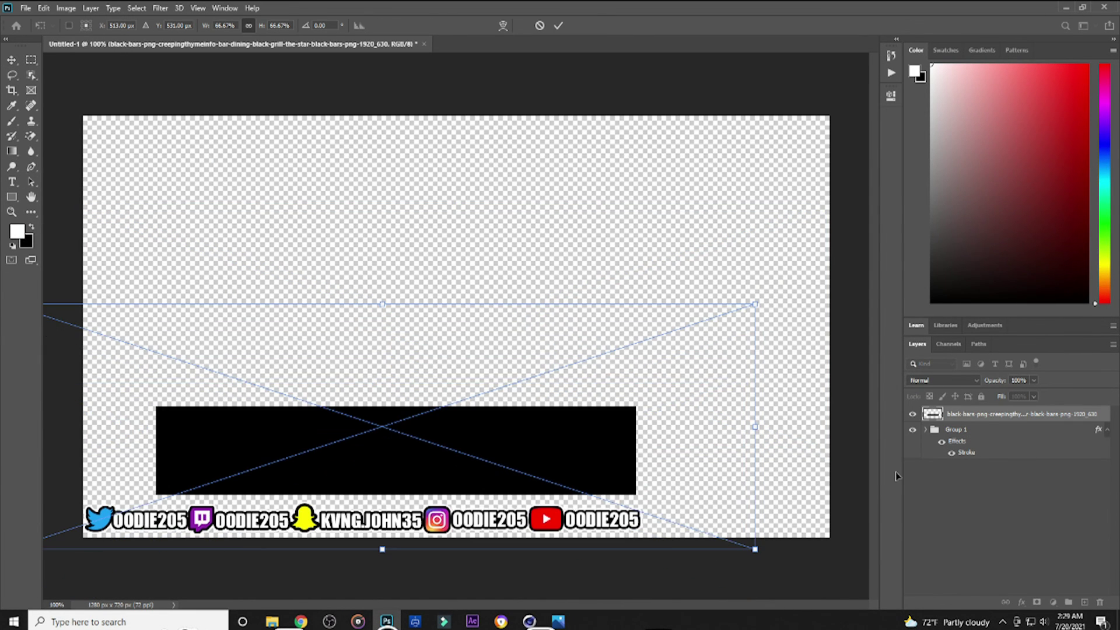
drag(978, 459, 974, 528)
drag(480, 468, 394, 499)
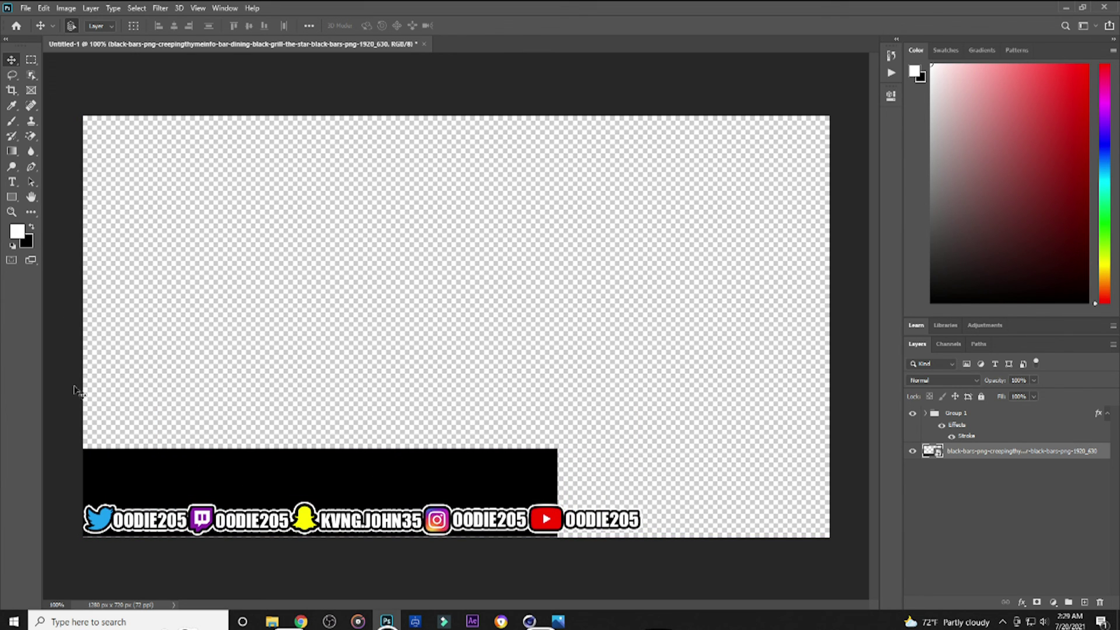
- Scale the black bar to 95.89% with Free Transform and align it to the canvas's lower-left corner behind all the handles
click(46, 9)
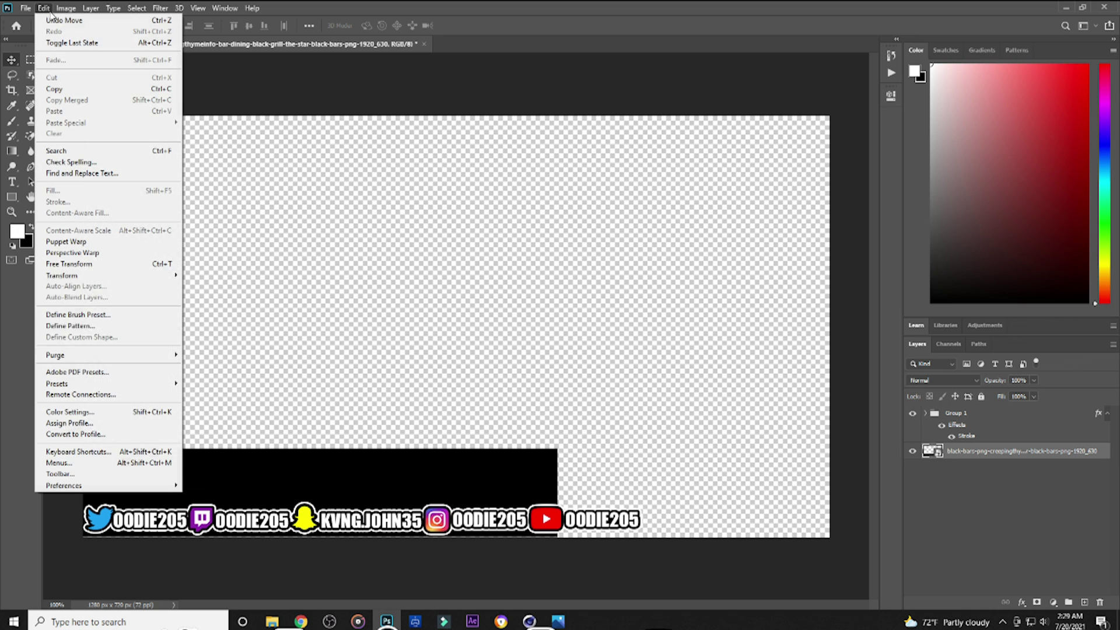
click(78, 263)
drag(677, 468, 1004, 467)
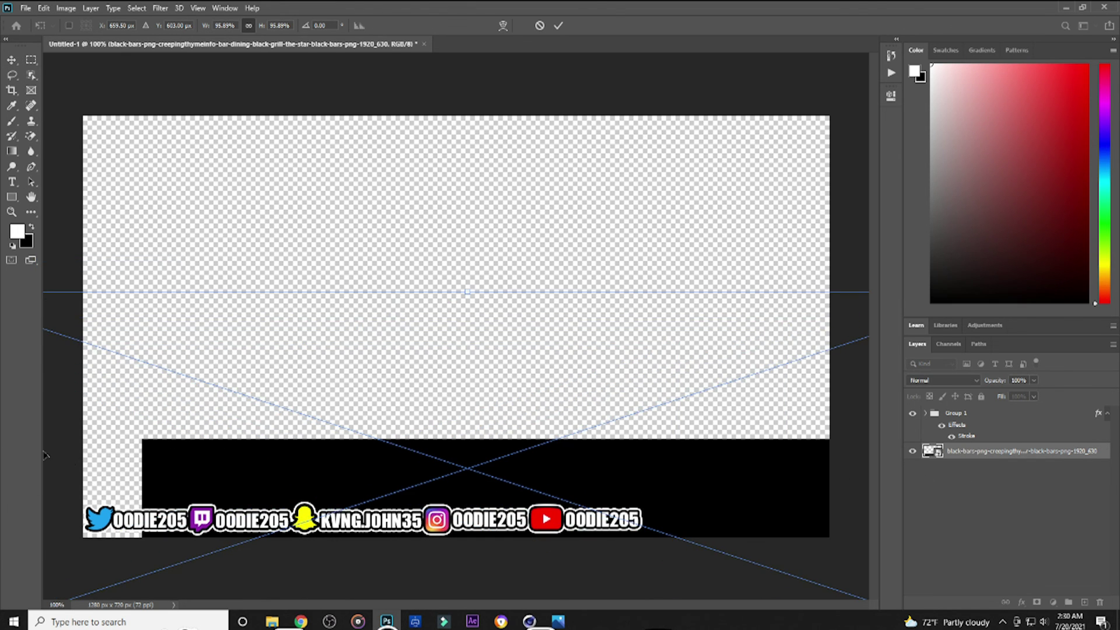
drag(270, 466, 171, 462)
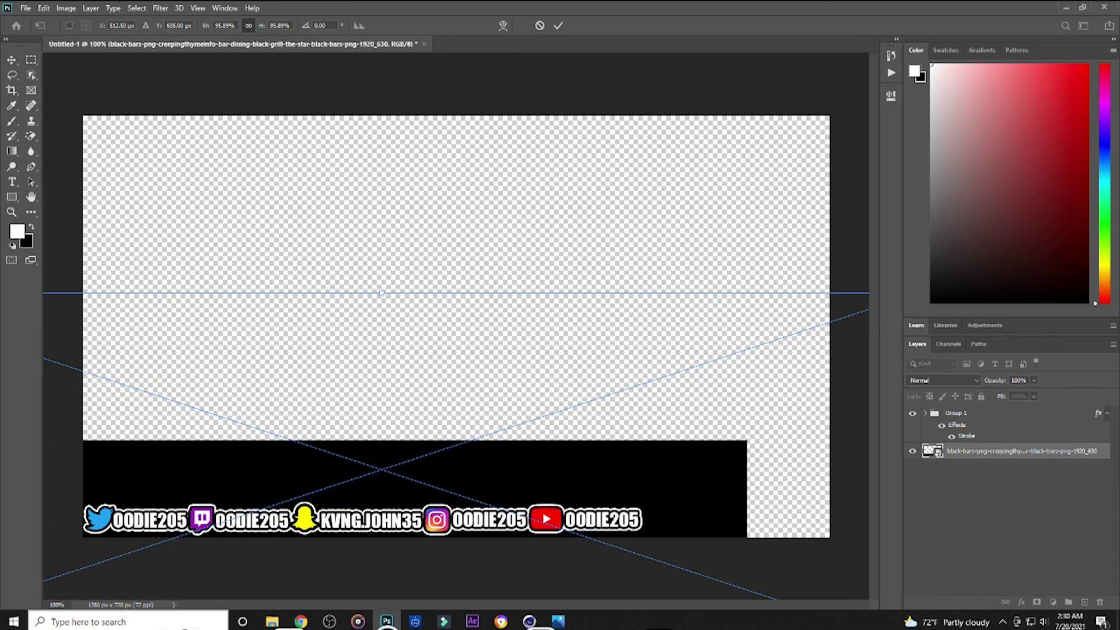
click(12, 61)
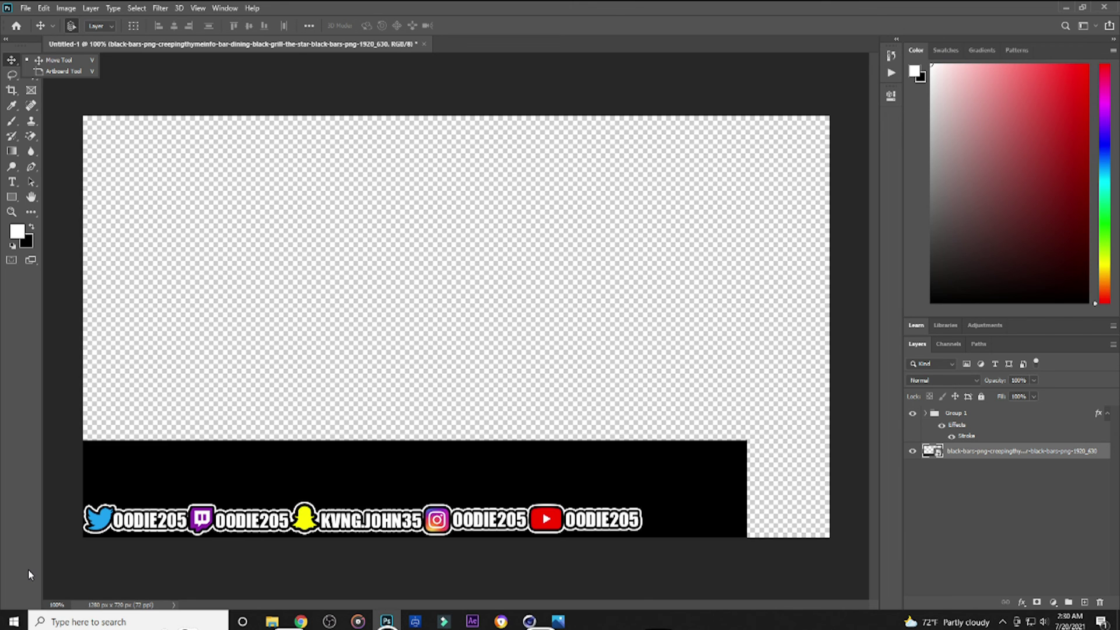
- Delete the black bar layer and deselect all layers
click(957, 528)
click(993, 452)
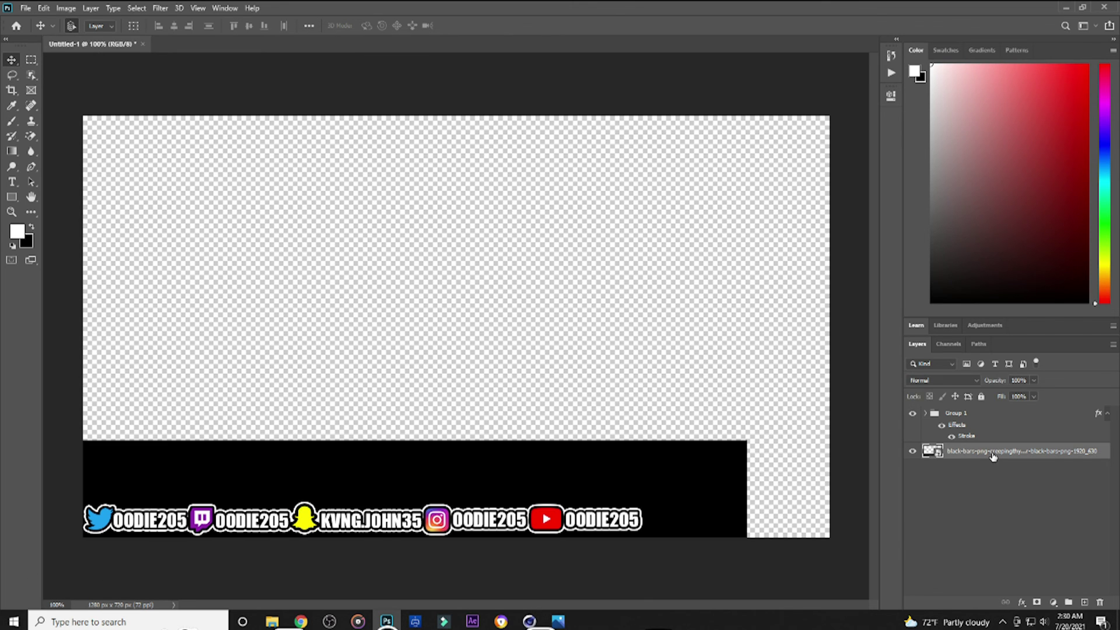
right_click(992, 453)
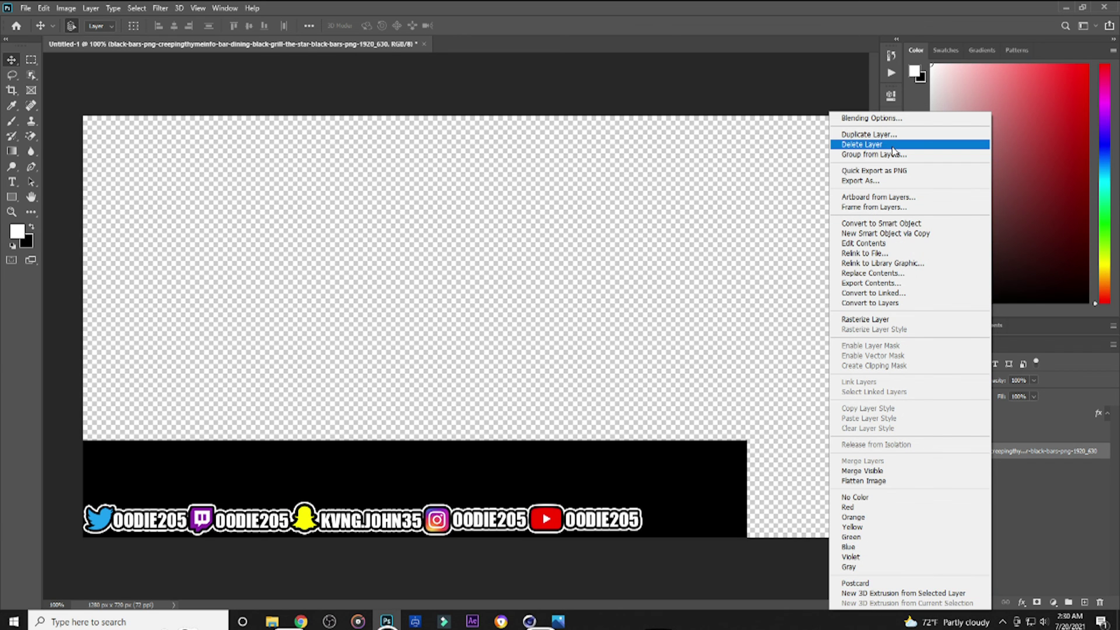
click(863, 144)
click(607, 237)
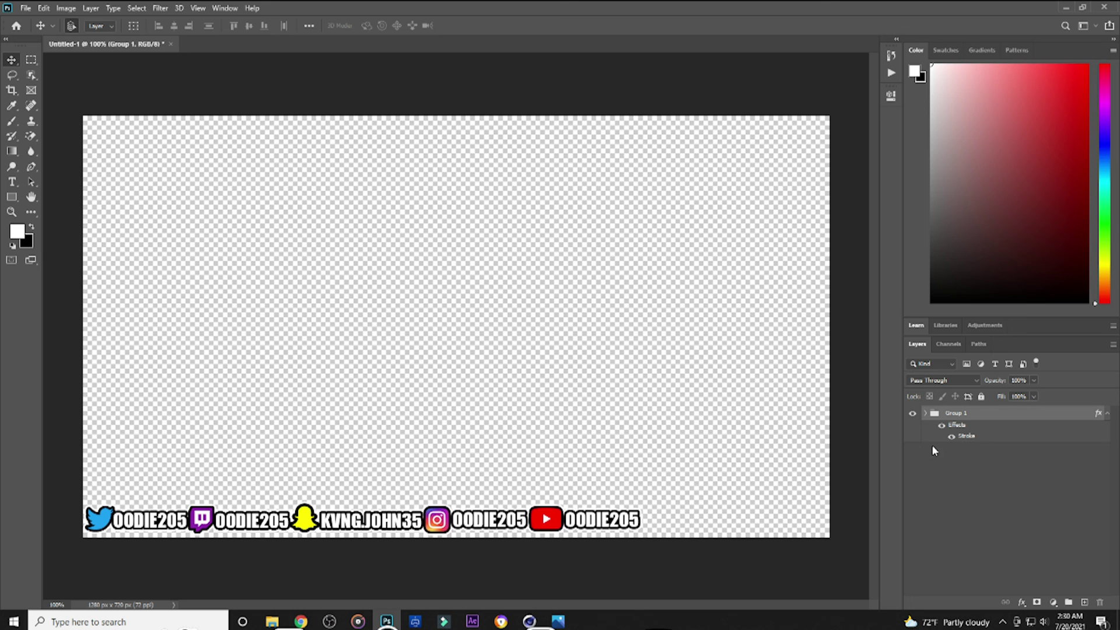
click(984, 508)
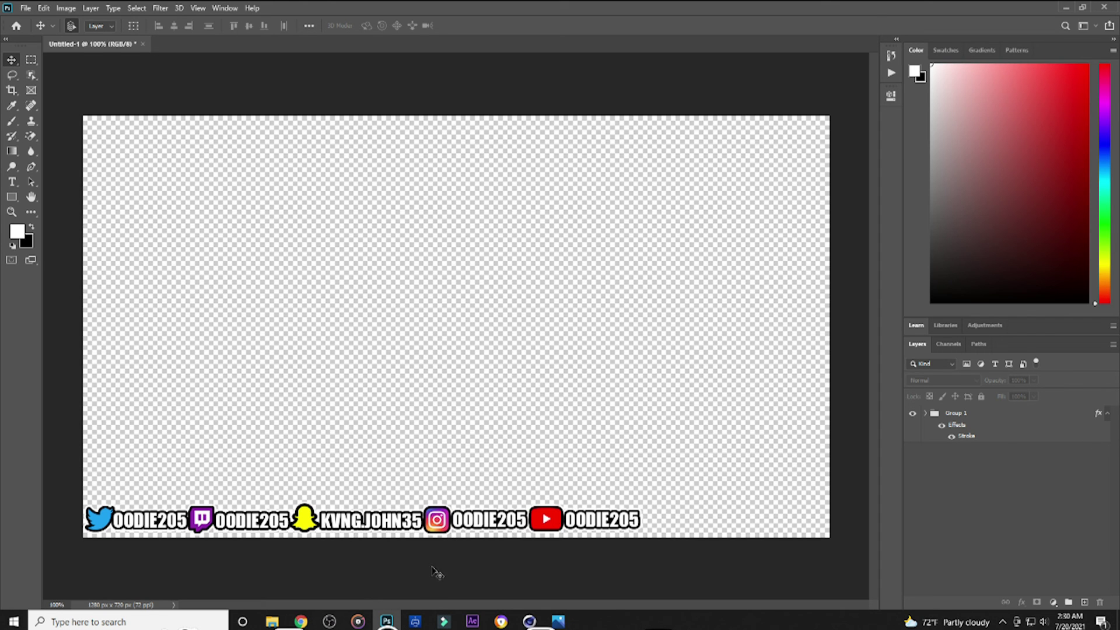
- Start a Save As of the banner on the computer with the Downloads folder as its location
mouse_move(559, 622)
click(25, 9)
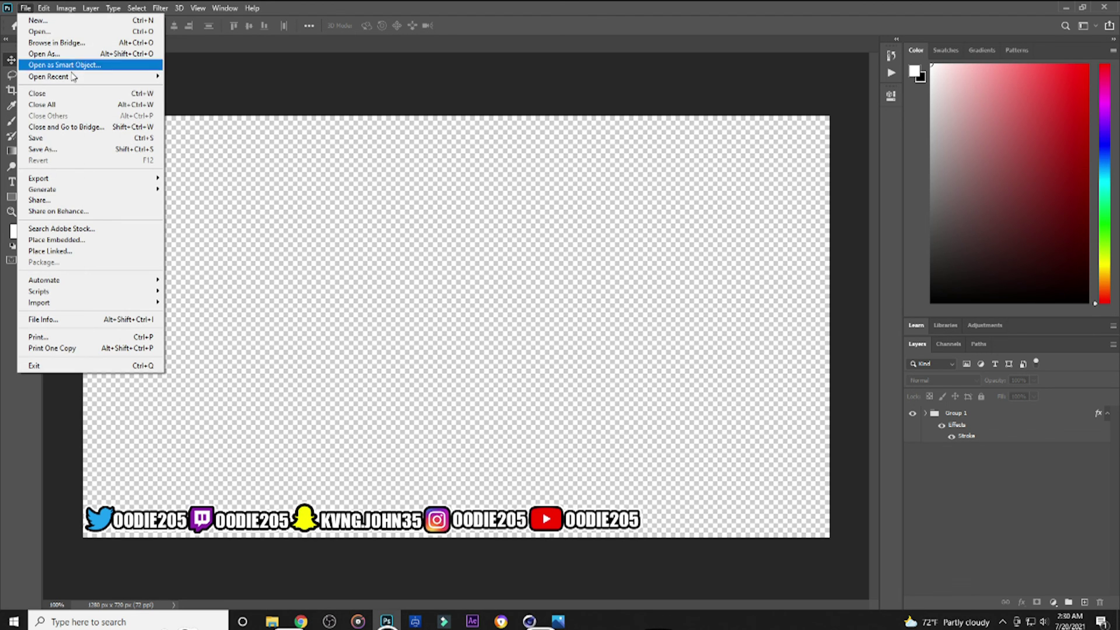
click(78, 151)
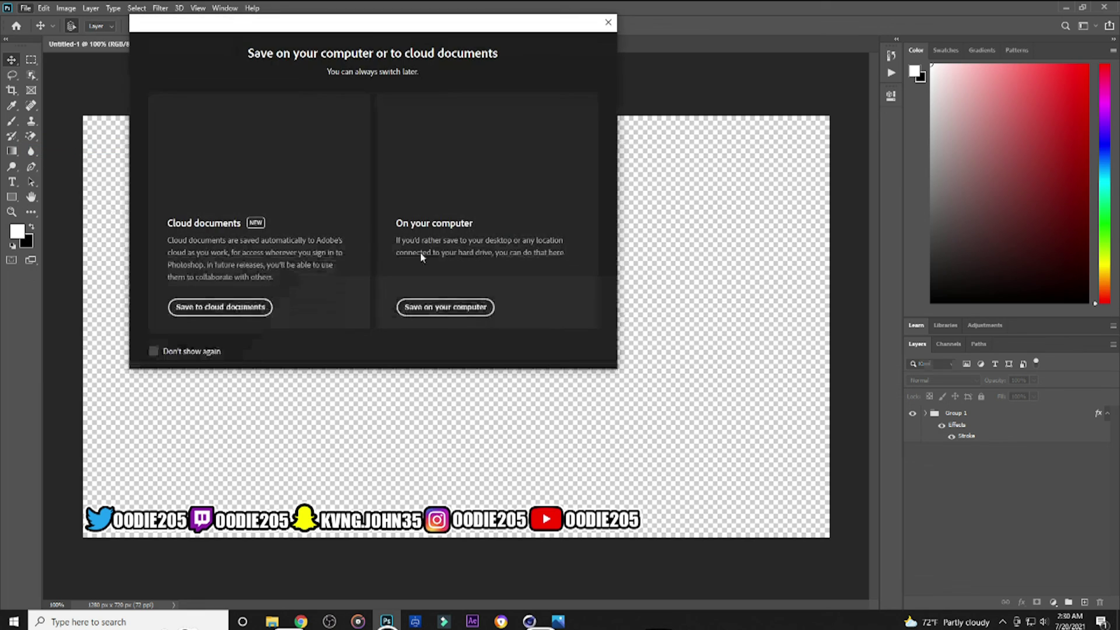
click(439, 304)
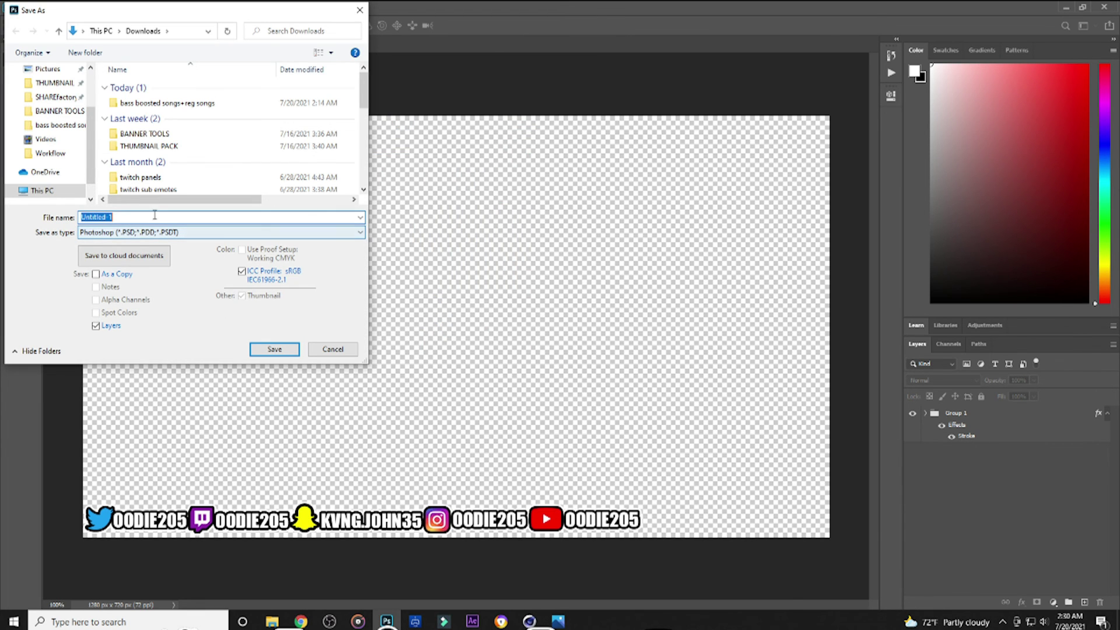
scroll(44, 140, up, 2)
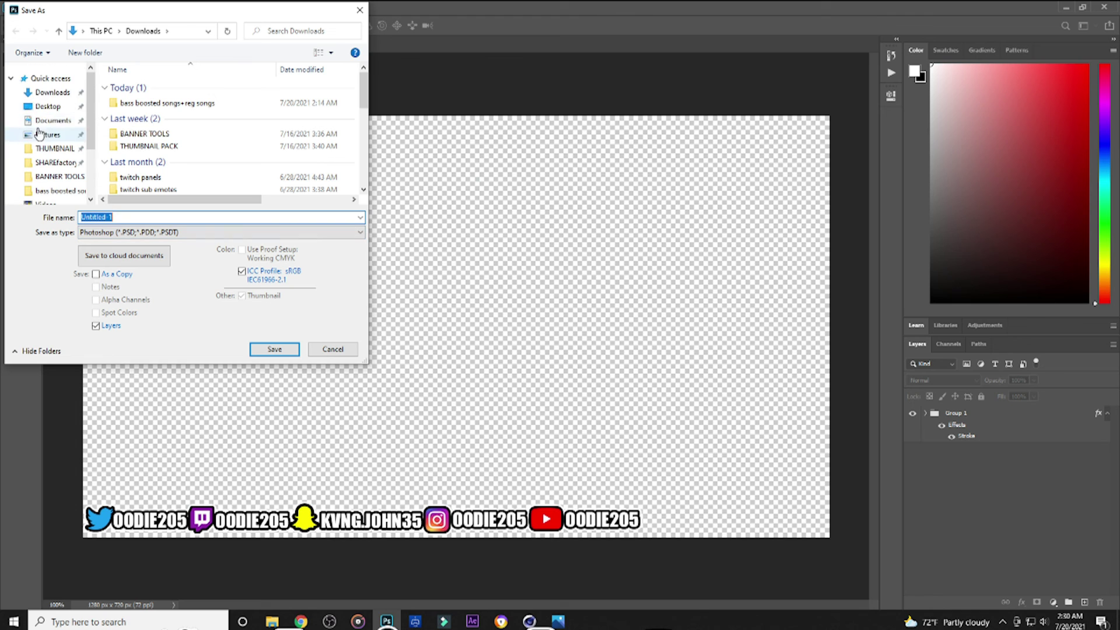
click(35, 93)
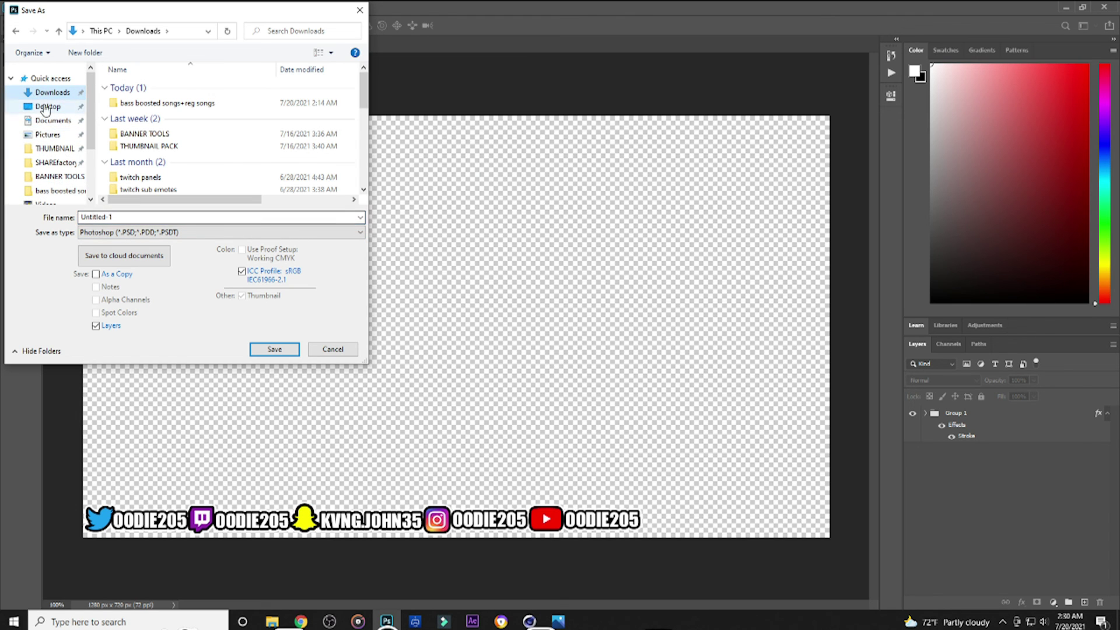
- Save the banner in PNG format under the file name Untitled-1
click(156, 231)
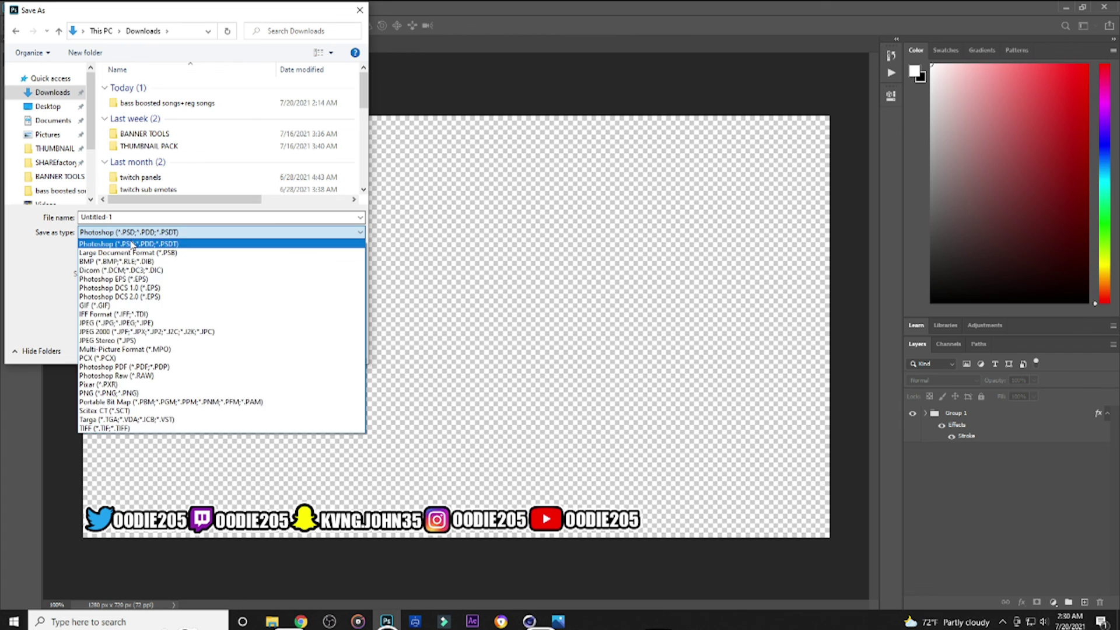
click(131, 243)
scroll(126, 119, down, 2)
scroll(126, 120, up, 2)
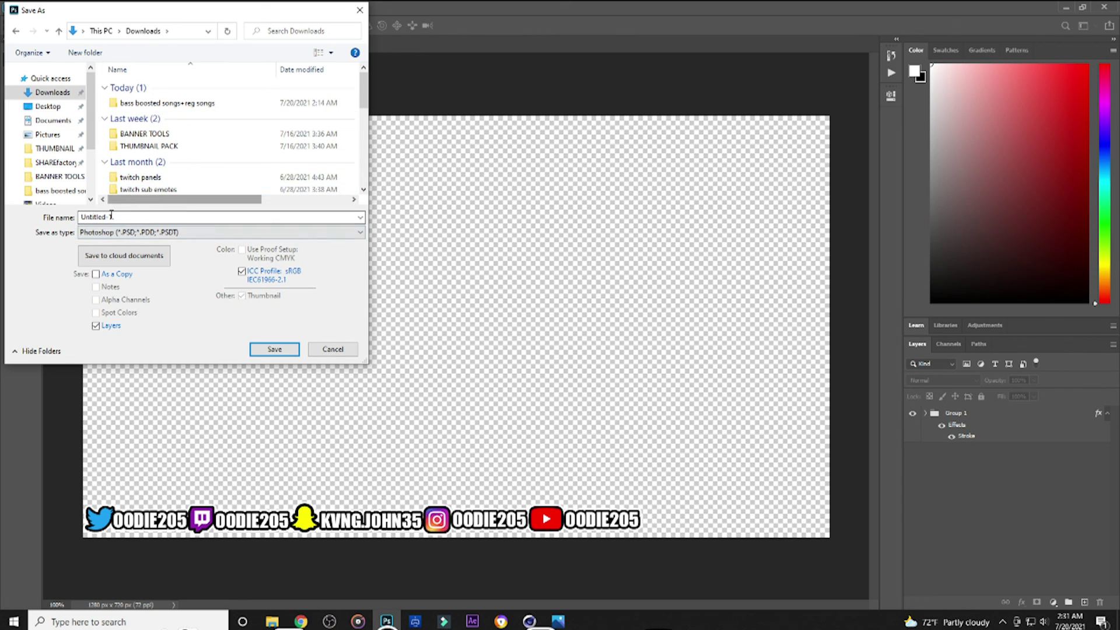
click(155, 235)
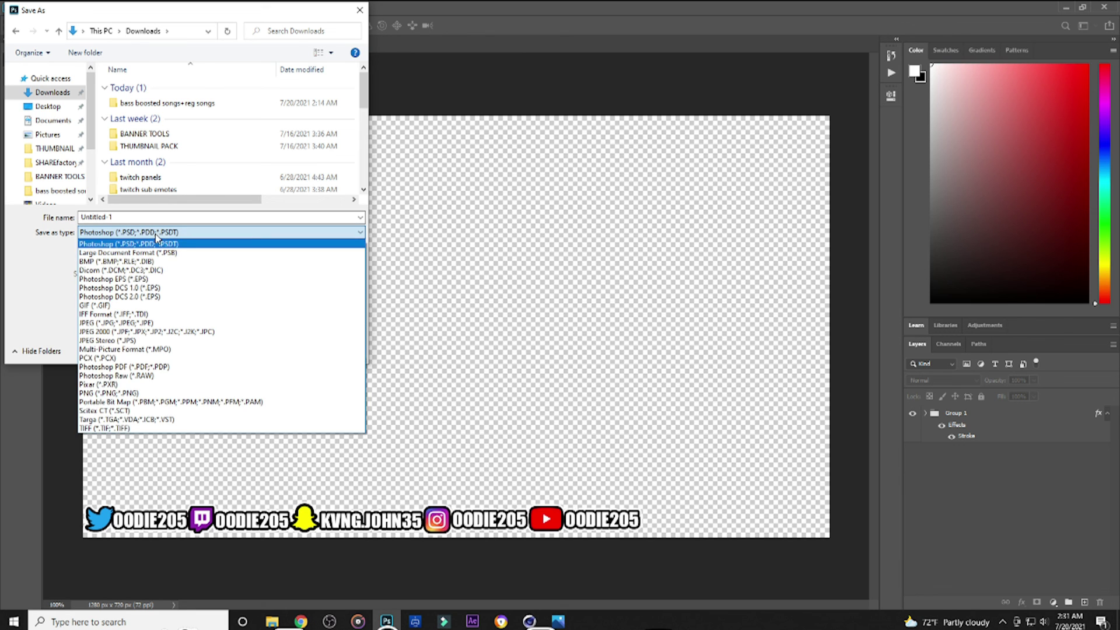
click(113, 394)
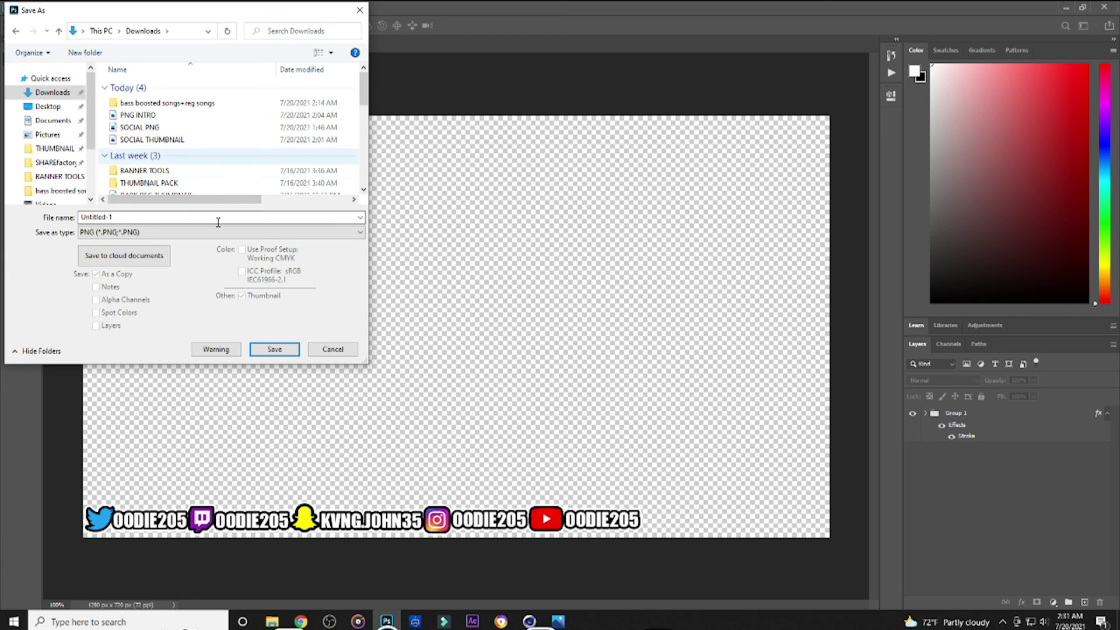
click(266, 350)
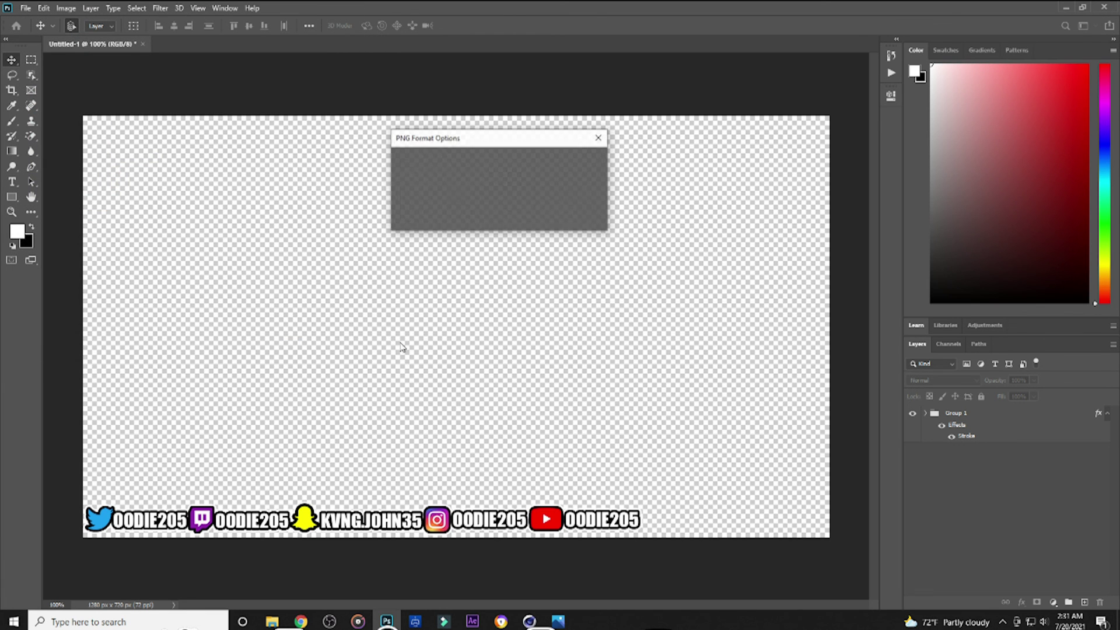
click(569, 184)
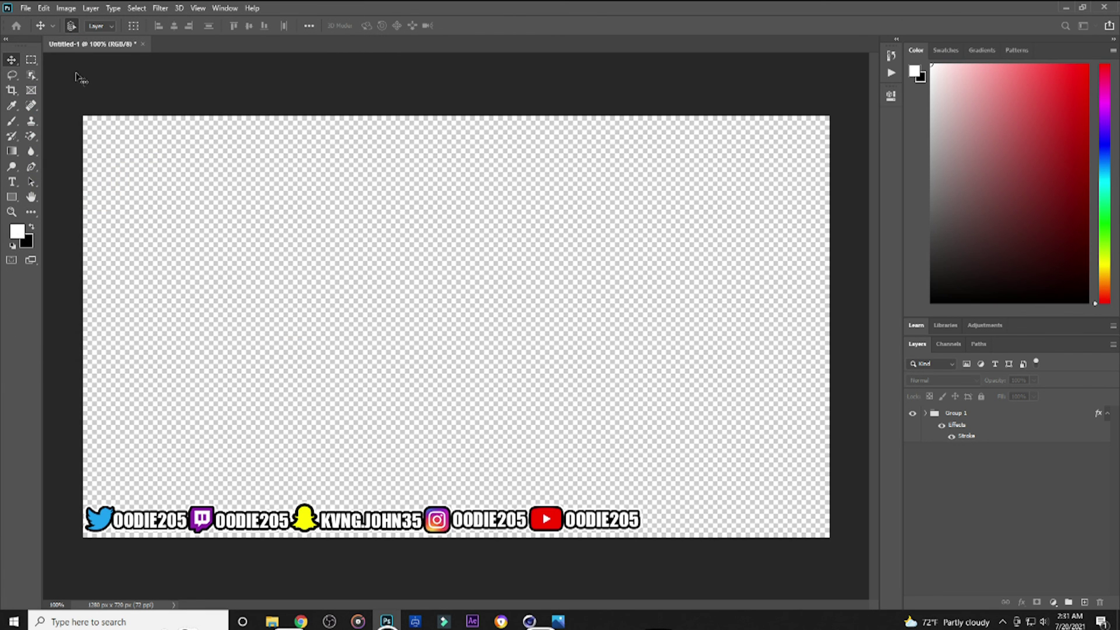
- Save the banner on the computer in the Downloads folder as a PNG named SOCIAL PNG 2, and close Photoshop
click(26, 8)
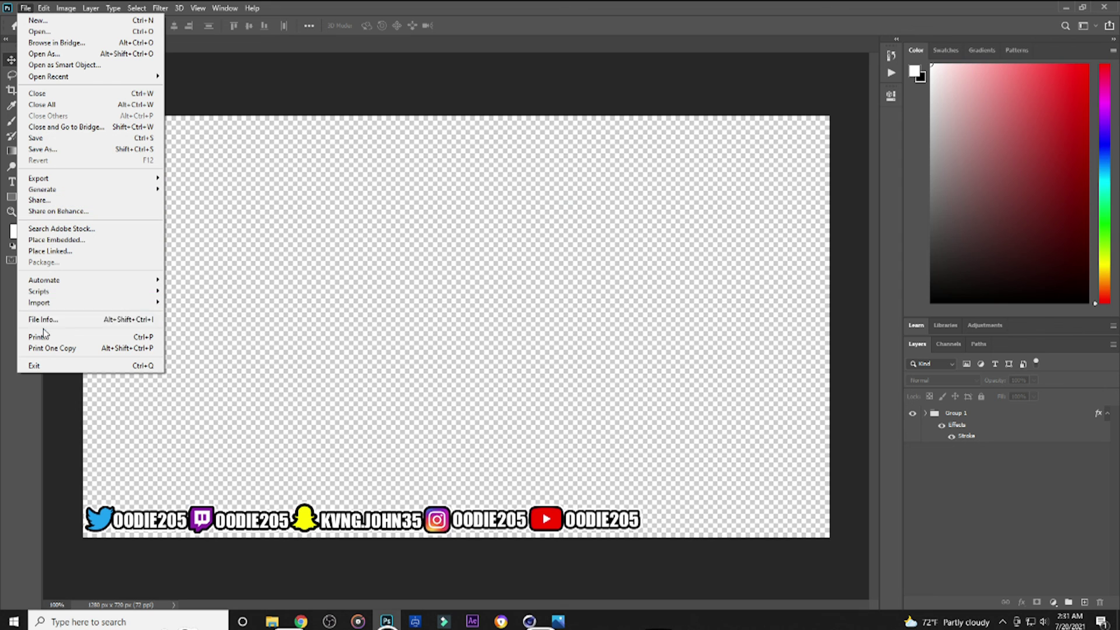
click(58, 148)
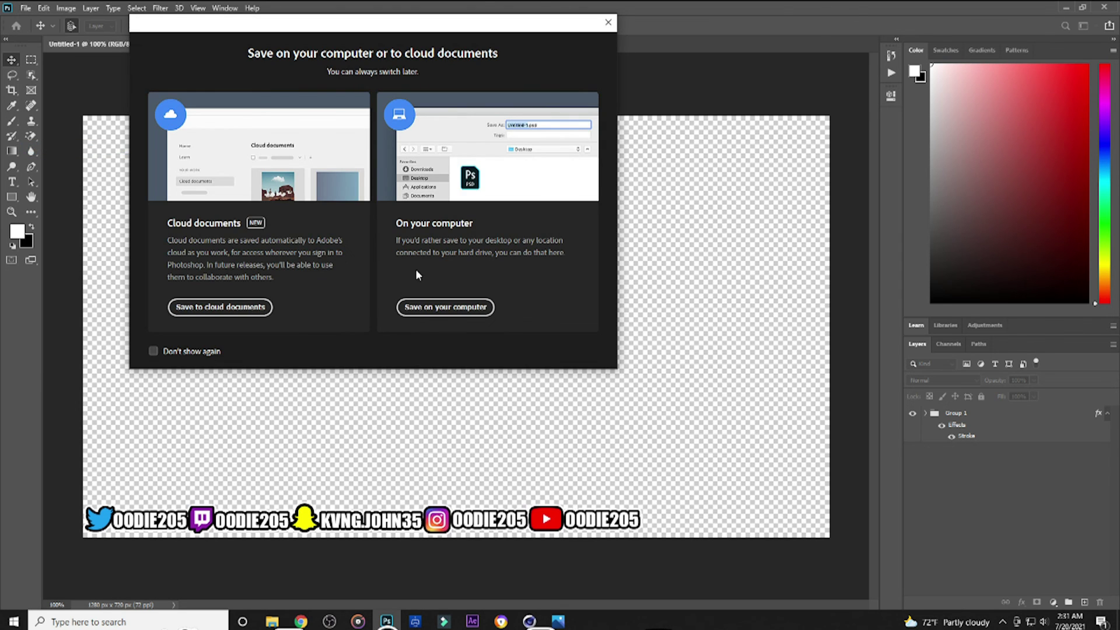
click(445, 308)
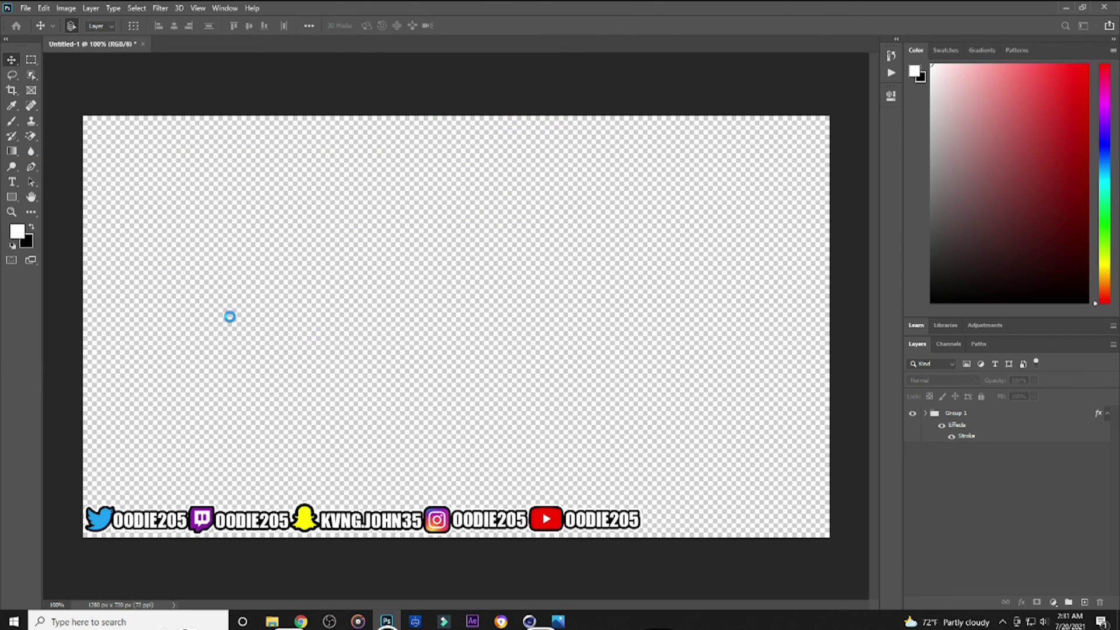
click(195, 232)
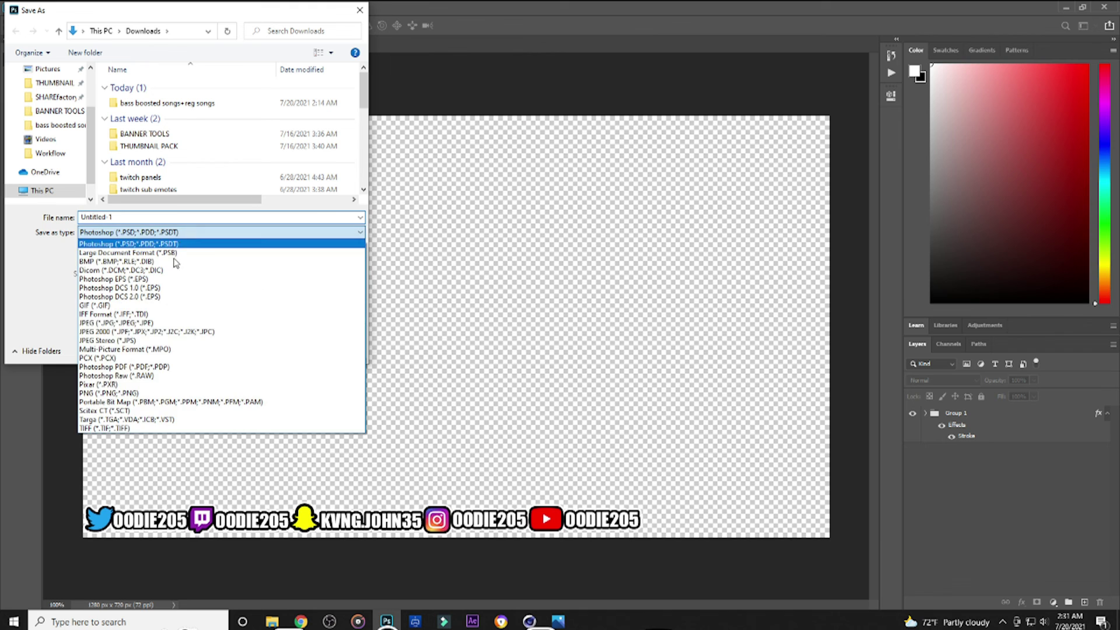
click(122, 395)
click(142, 219)
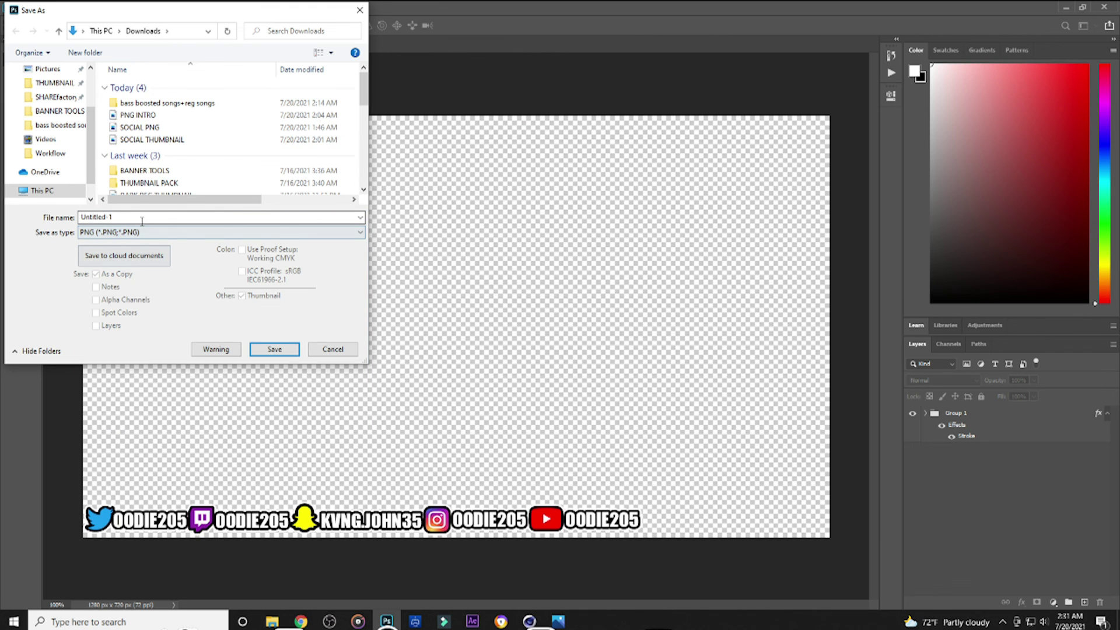
key(BackSpace)
text(SOCIAL)
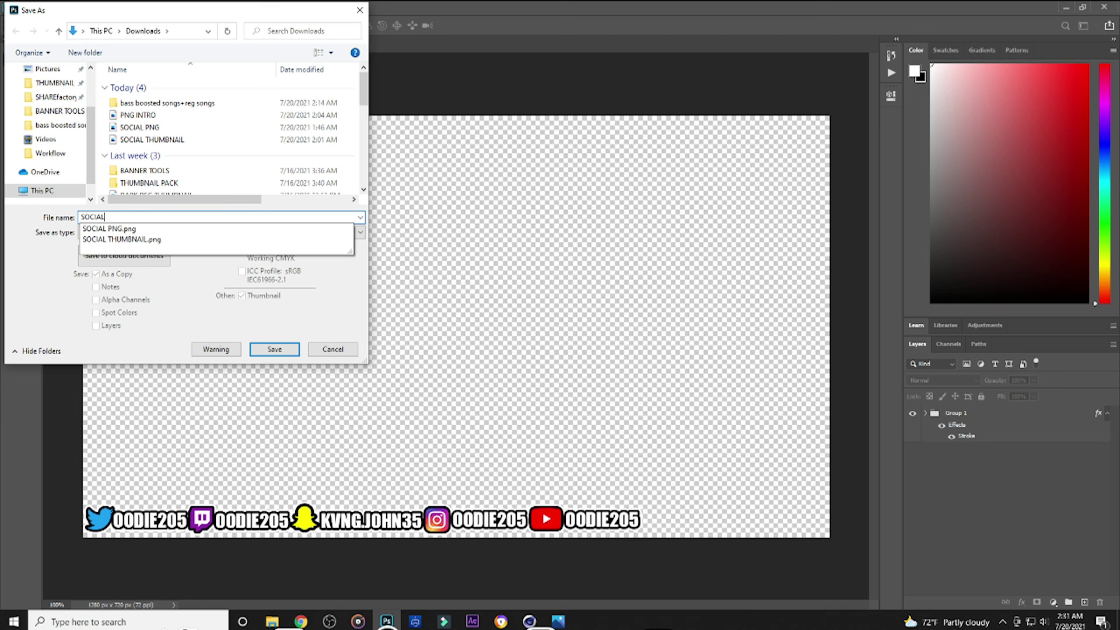
text( PNG 2)
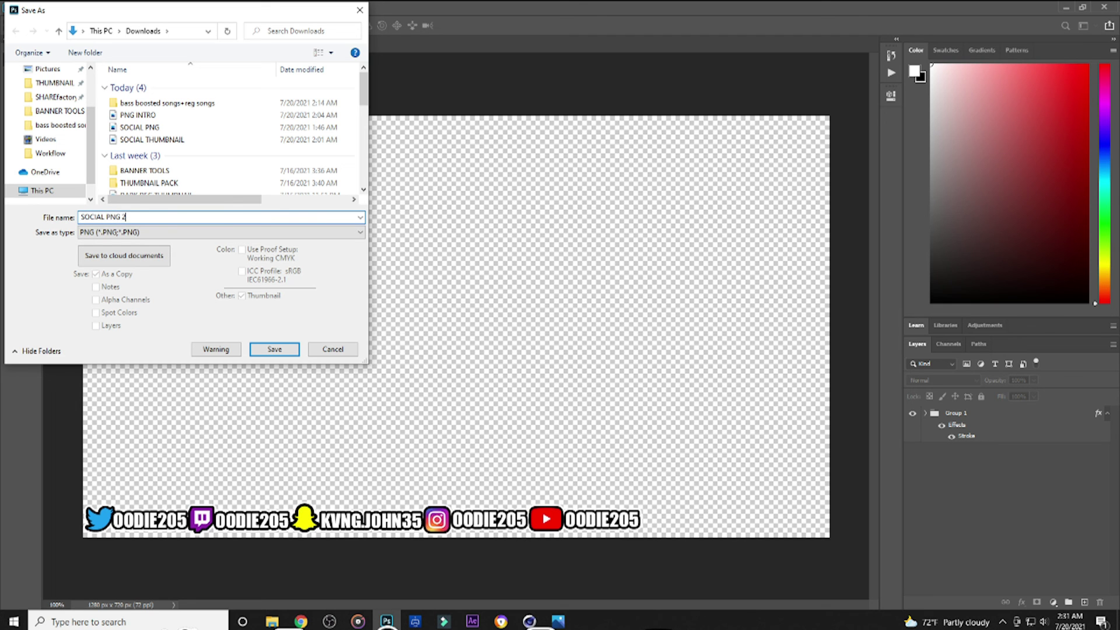
click(266, 350)
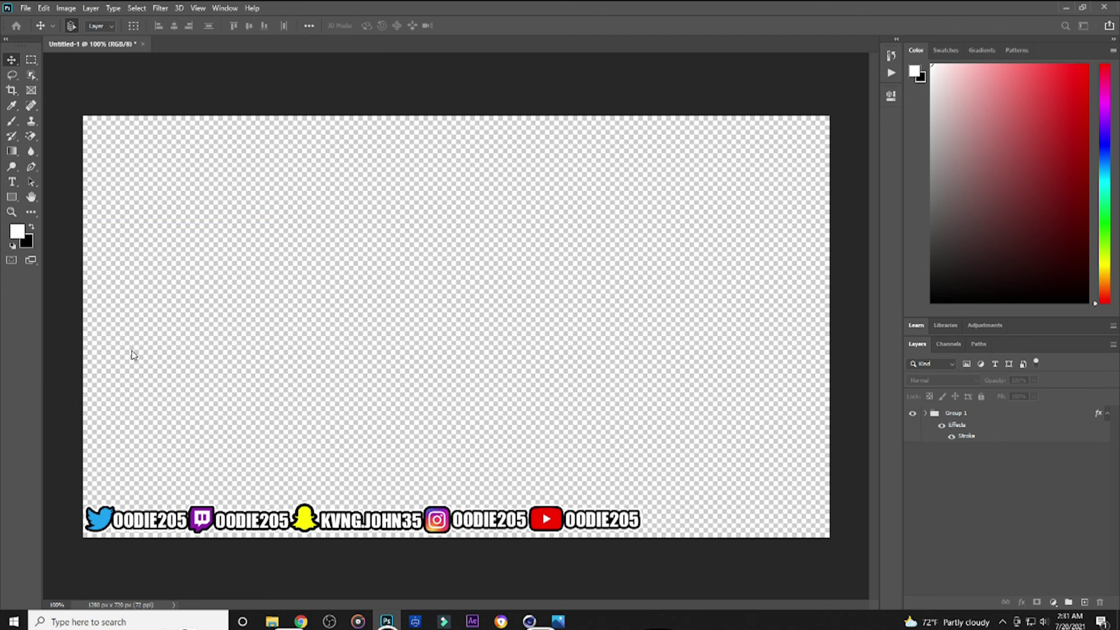
click(555, 163)
click(1104, 7)
click(554, 233)
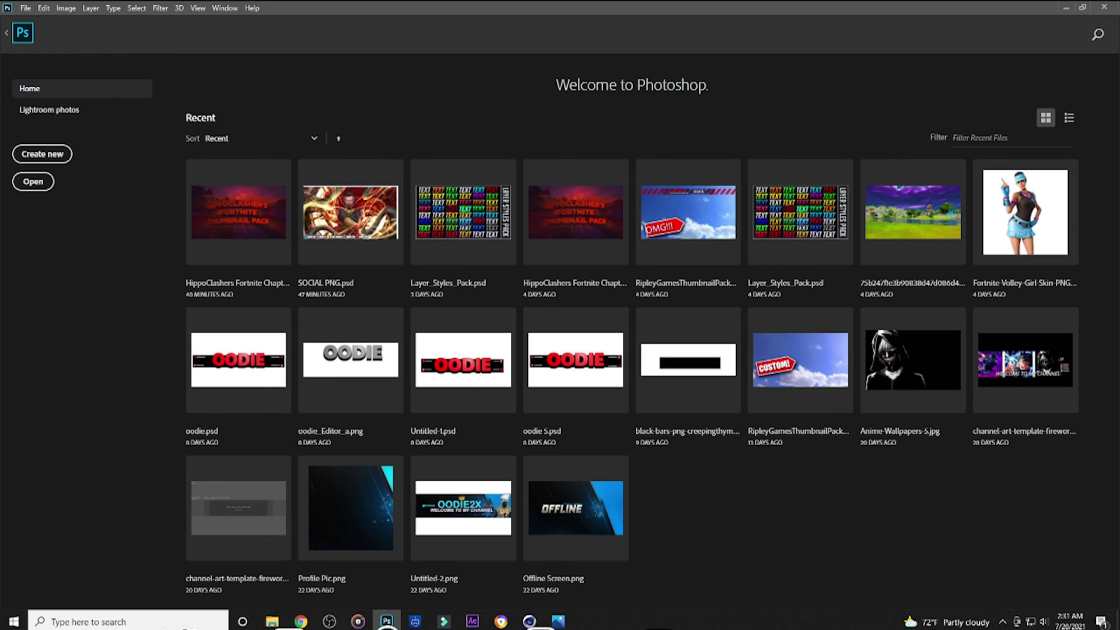
- In File Explorer, open the SOCIAL PNG image from the Downloads folder to view the earlier banner, and close the folder window
click(271, 621)
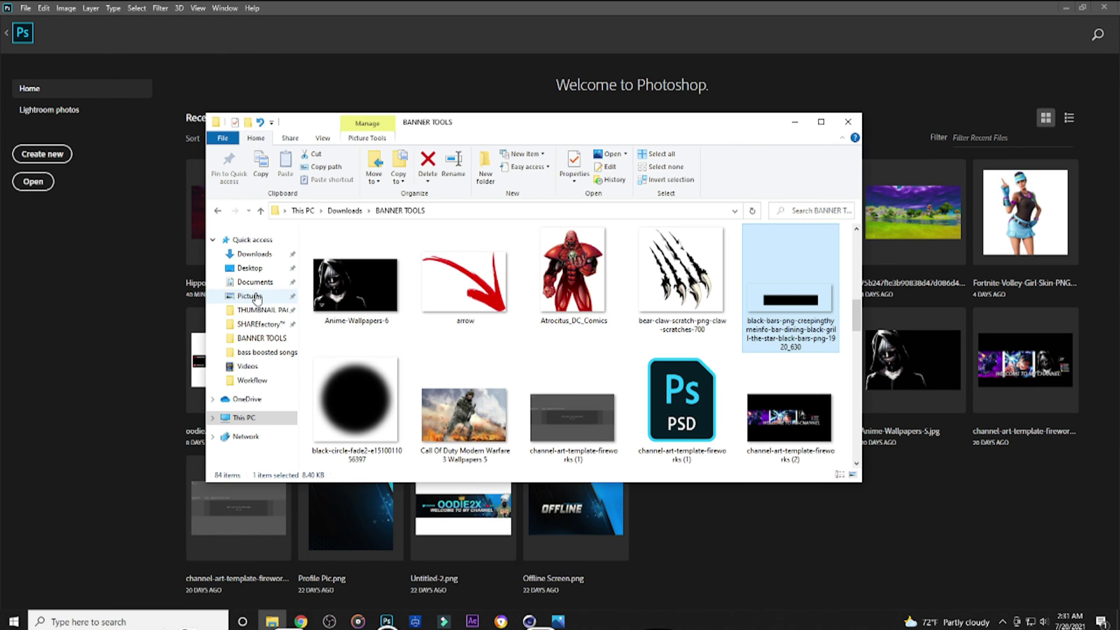
click(245, 255)
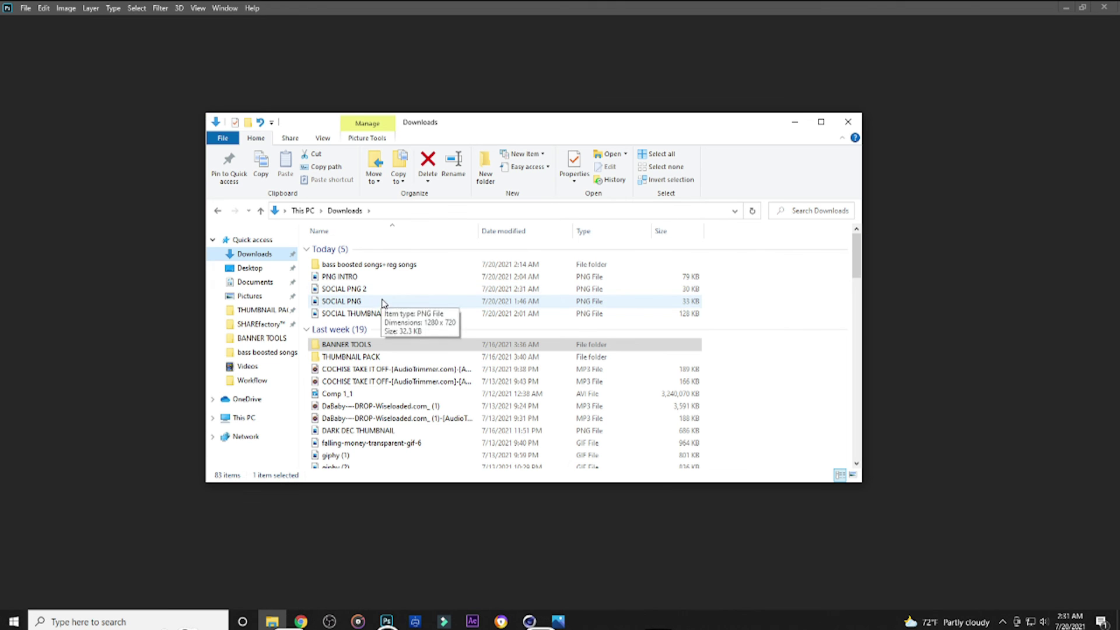
double_click(381, 300)
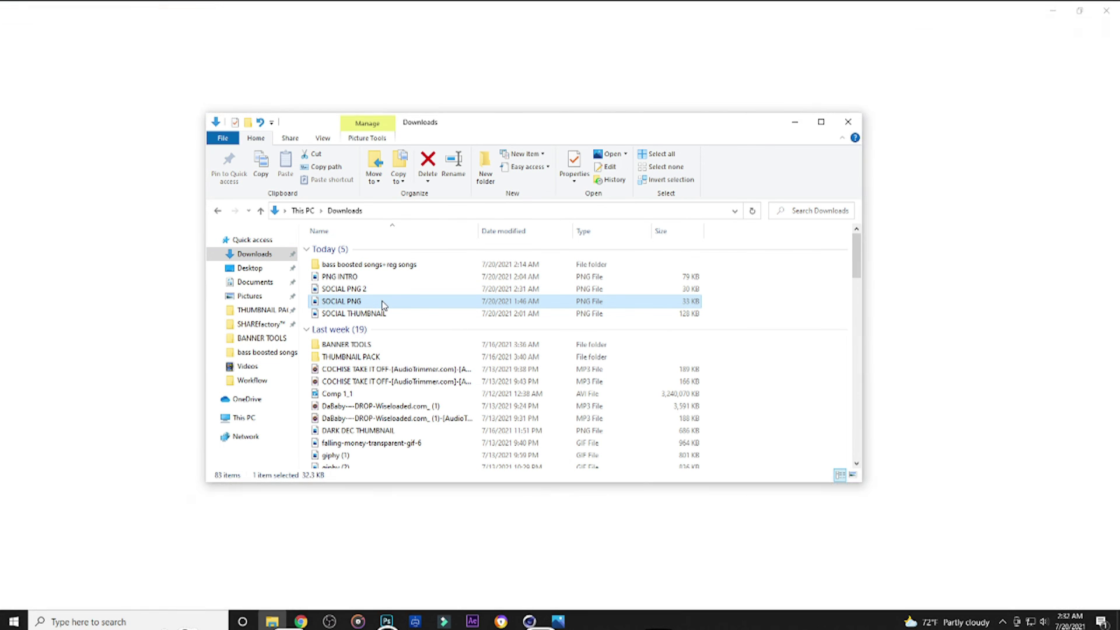
click(848, 121)
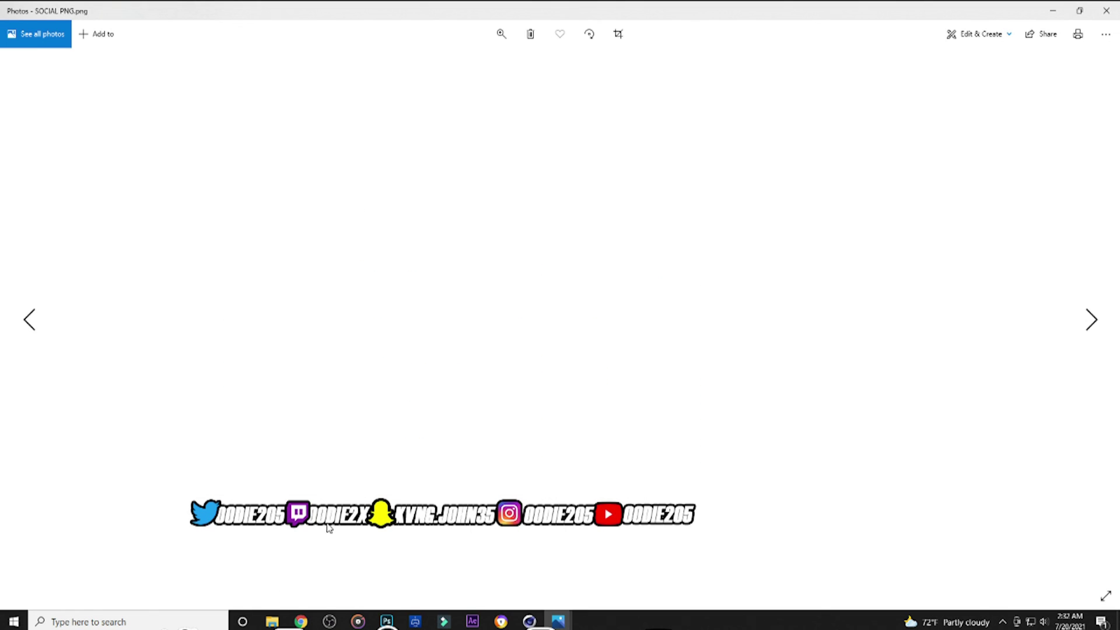
- Switch to OBS and move the SOCIALS image source up into the visible area of the preview, leaving it deselected
click(325, 620)
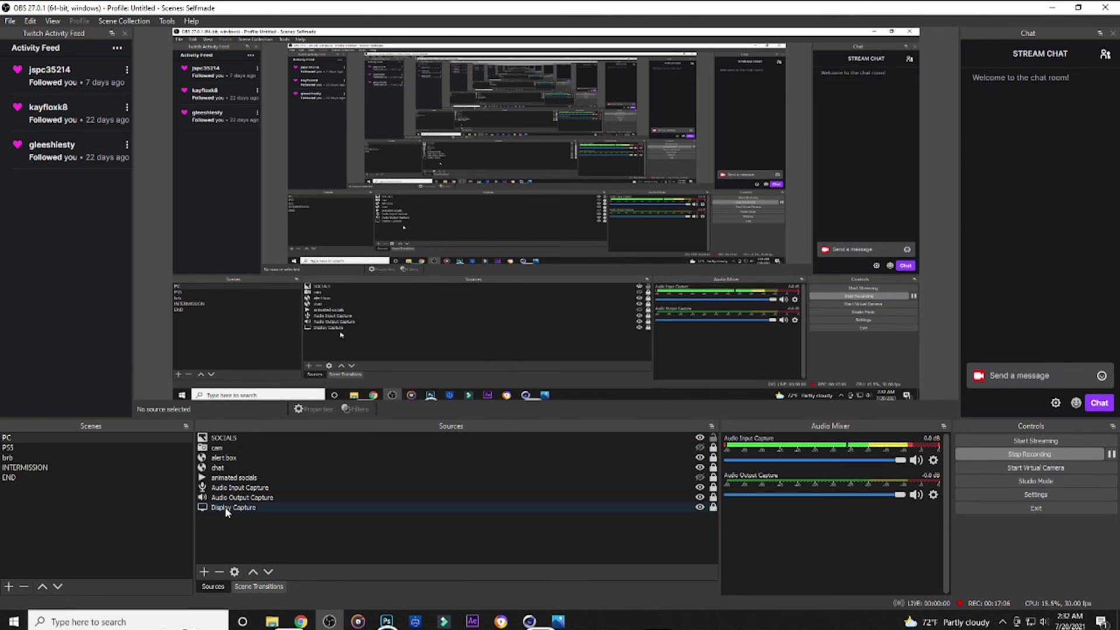
click(230, 438)
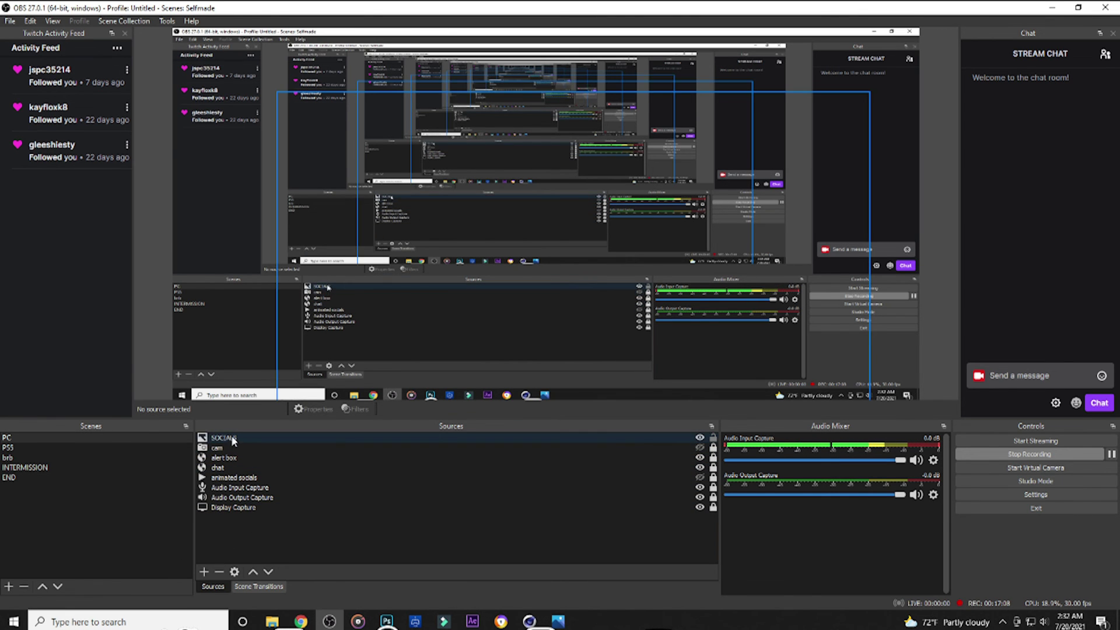
ctrl+click(669, 435)
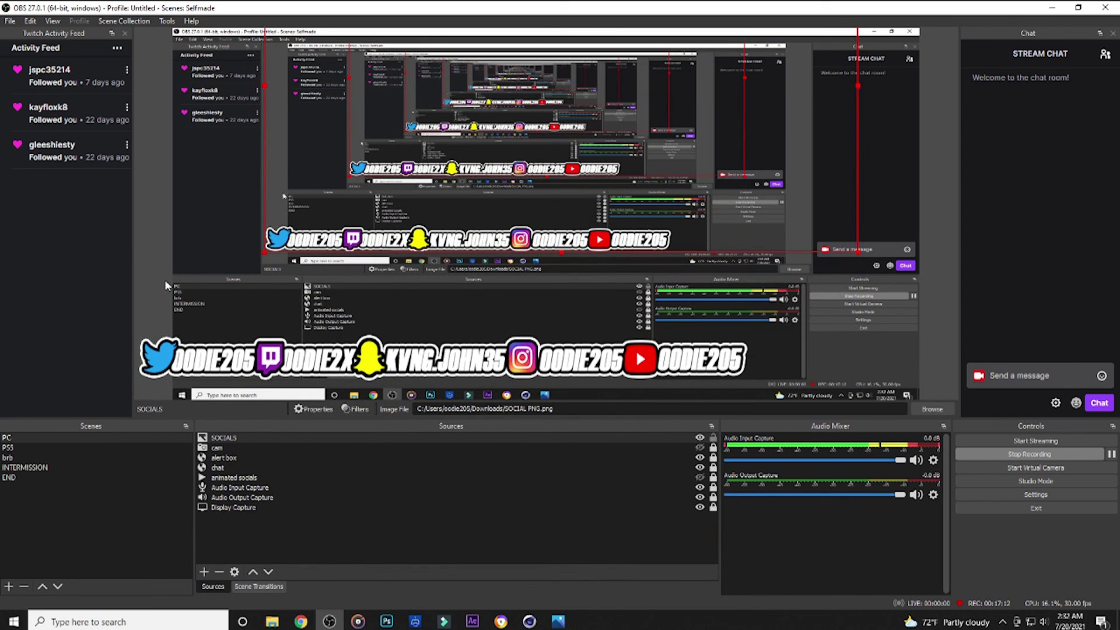
click(169, 254)
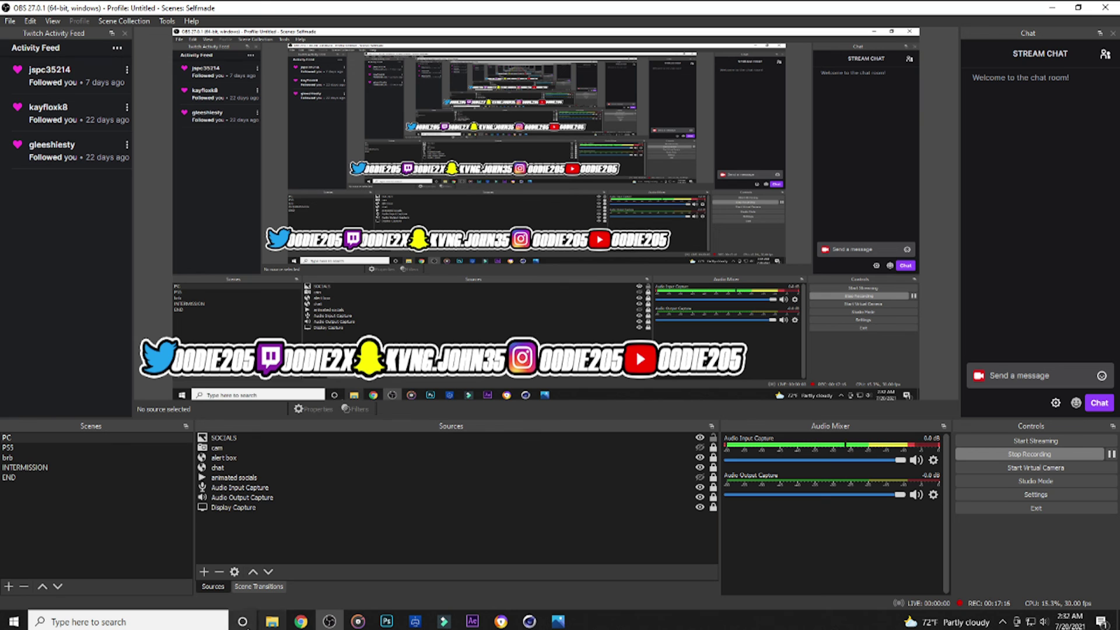
- Add a new Image source to the scene under the default name Image
click(207, 566)
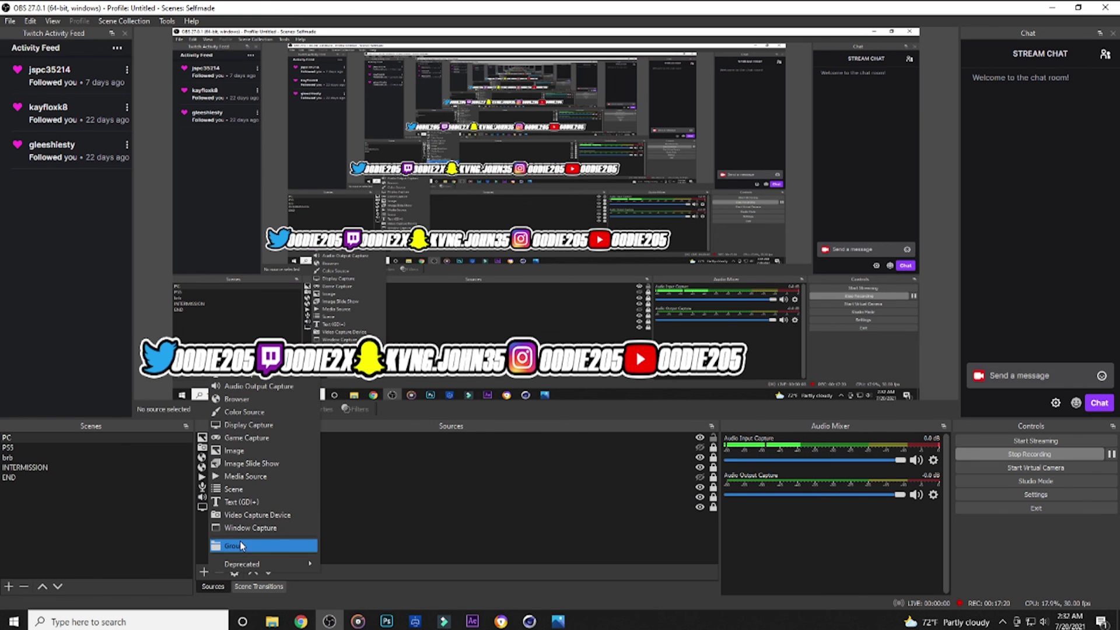
click(294, 450)
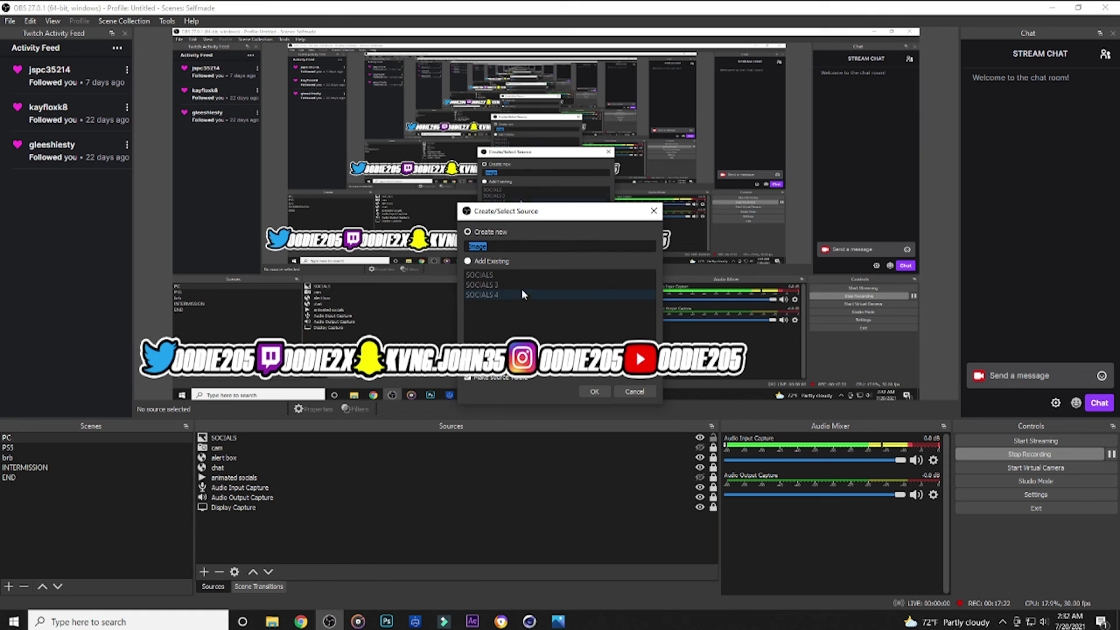
click(589, 395)
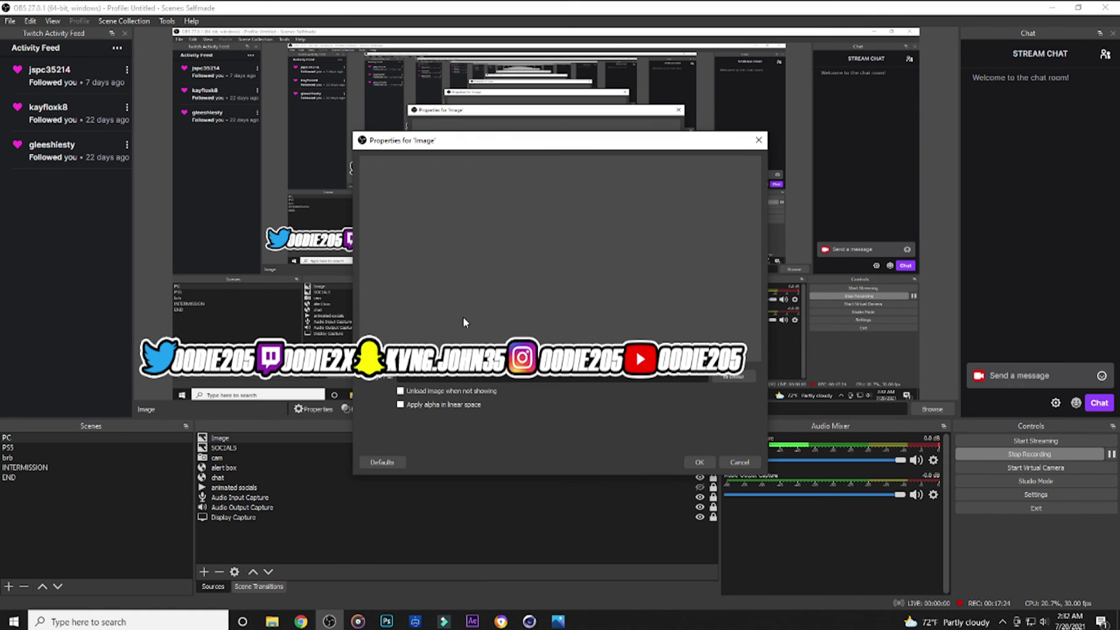
- Load SOCIAL PNG 2 from Downloads as the new source's image file and place its banner just below the SOCIALS banner in the preview
click(733, 377)
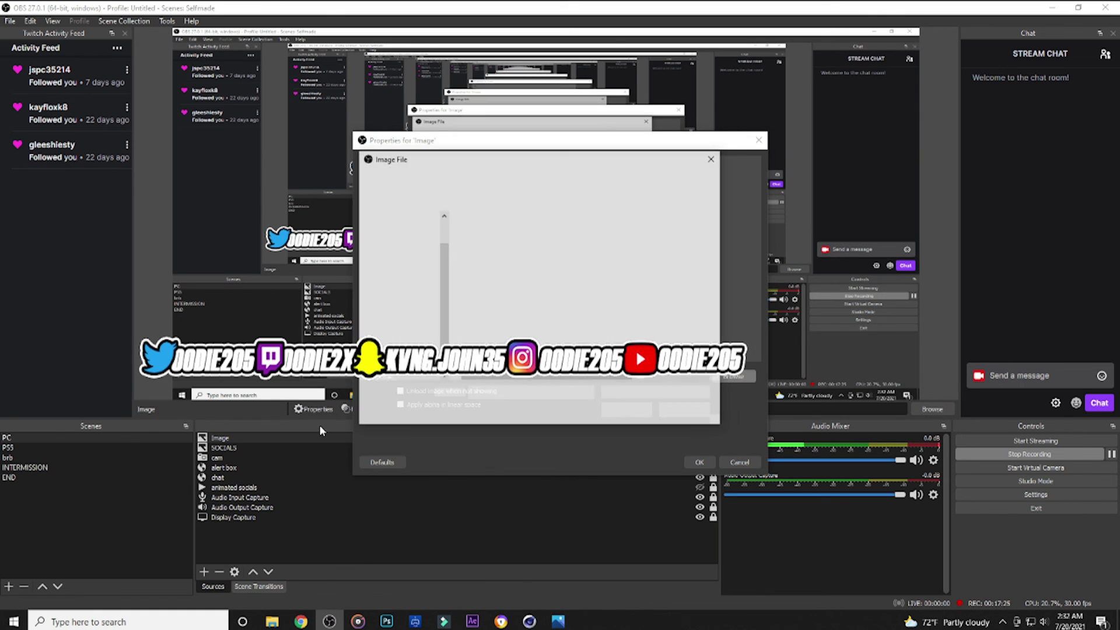
click(405, 241)
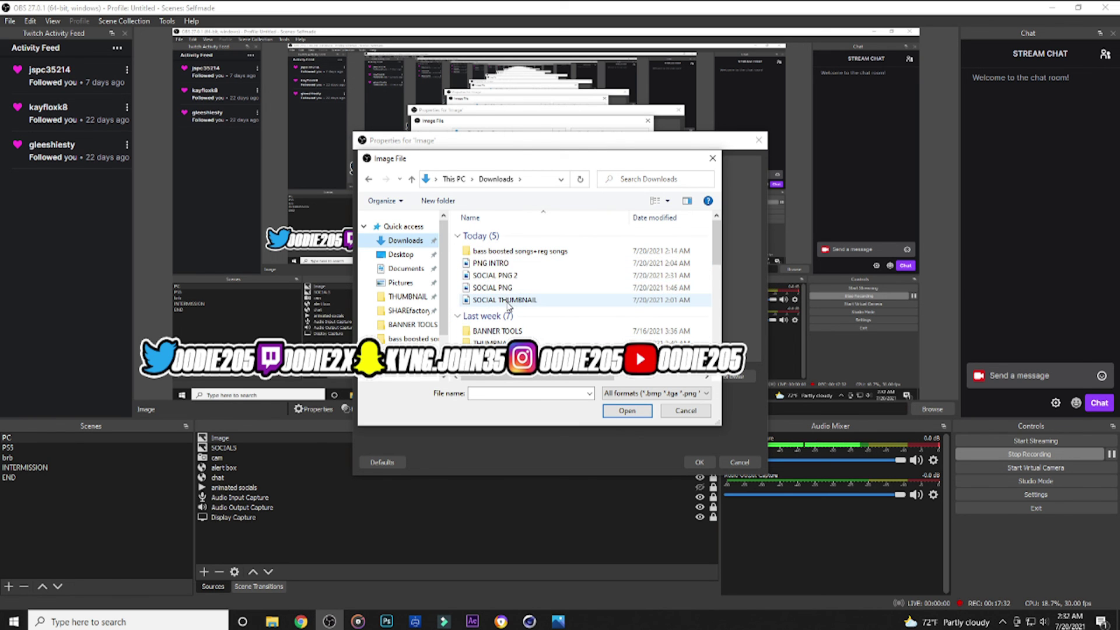
click(507, 276)
click(623, 411)
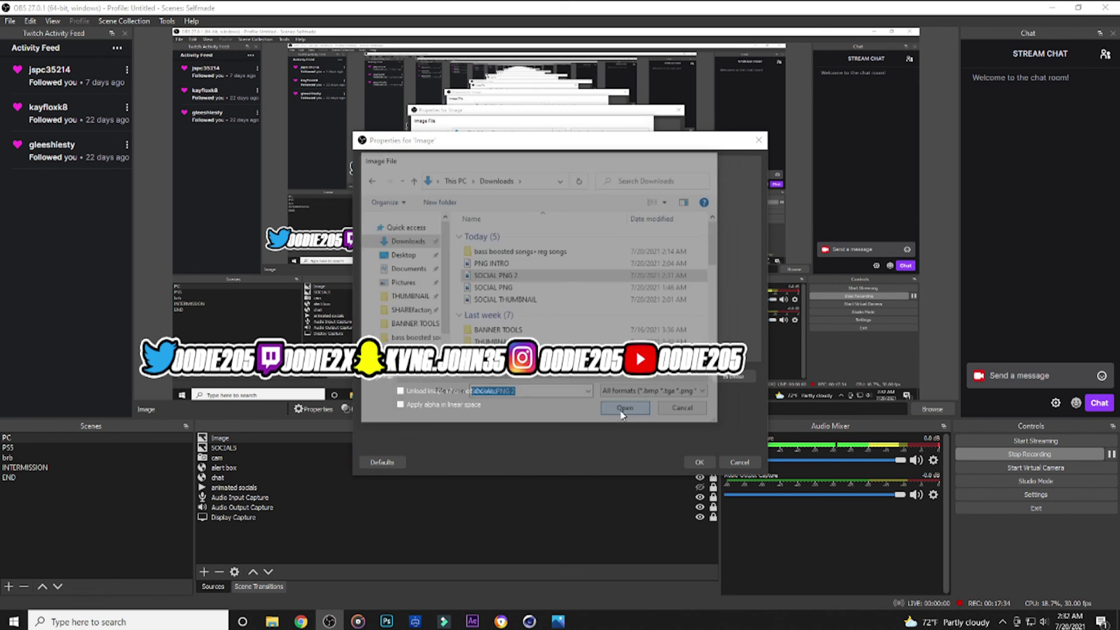
click(697, 462)
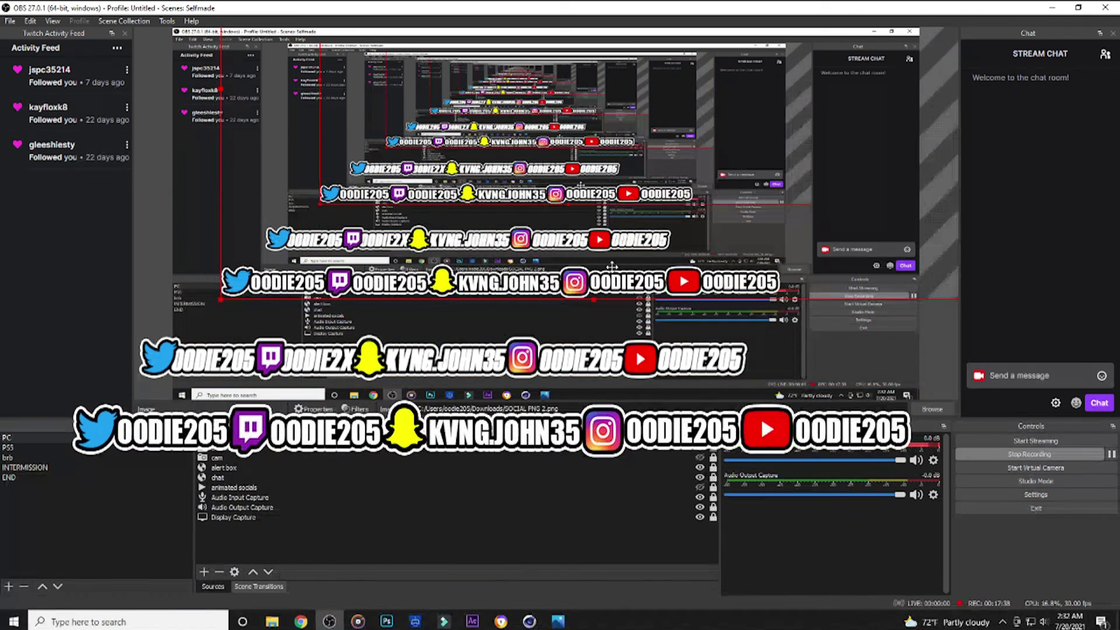
click(169, 293)
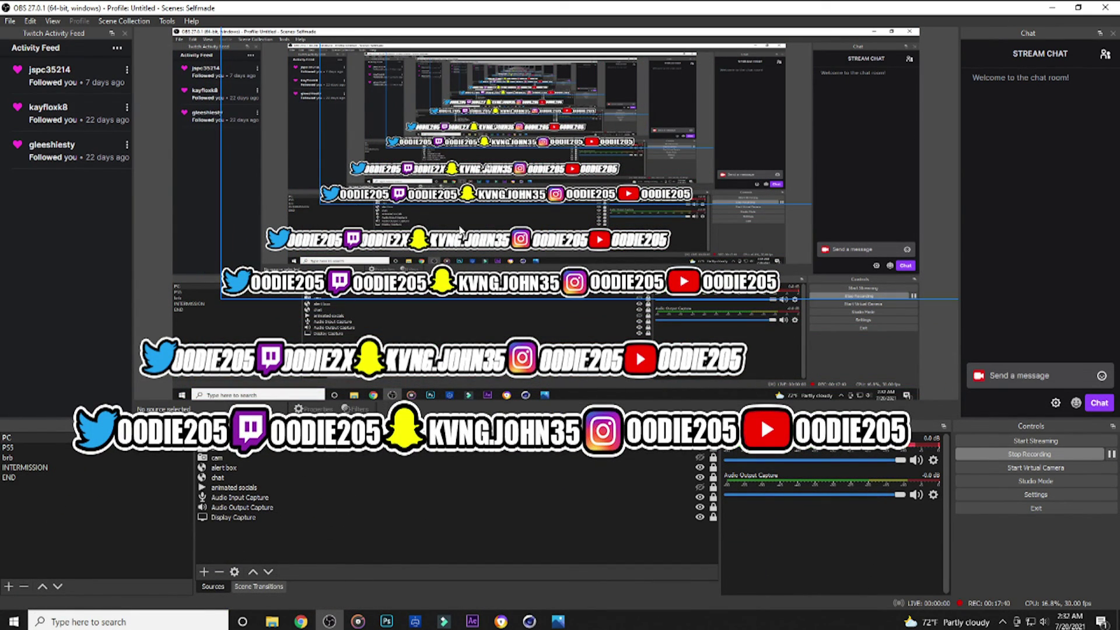